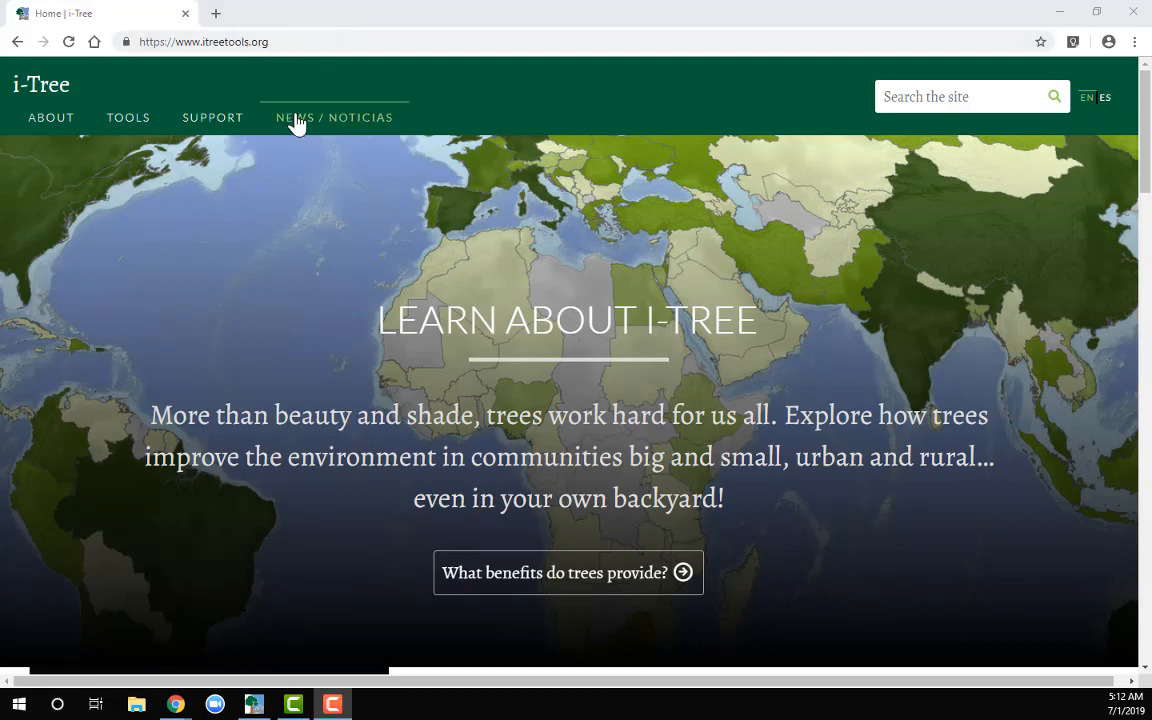
Step: Go to the i-Tree site's Tools page and open the i-Tree Database utility
click(124, 133)
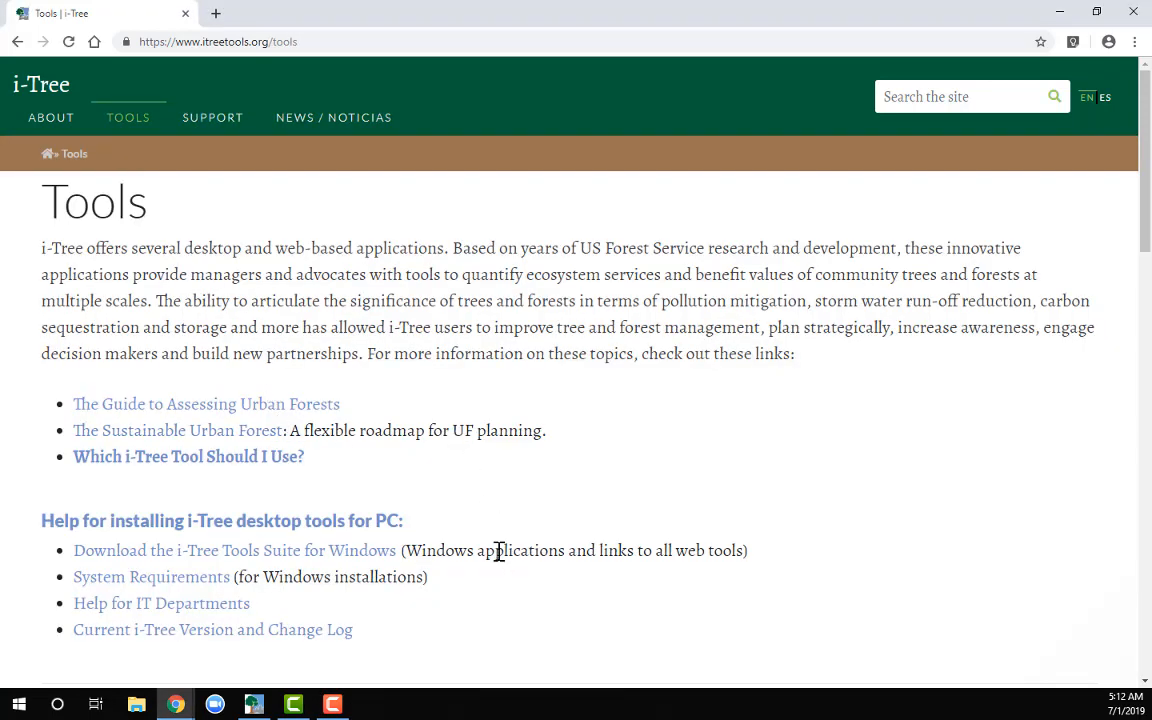
scroll(498, 553, down, 3)
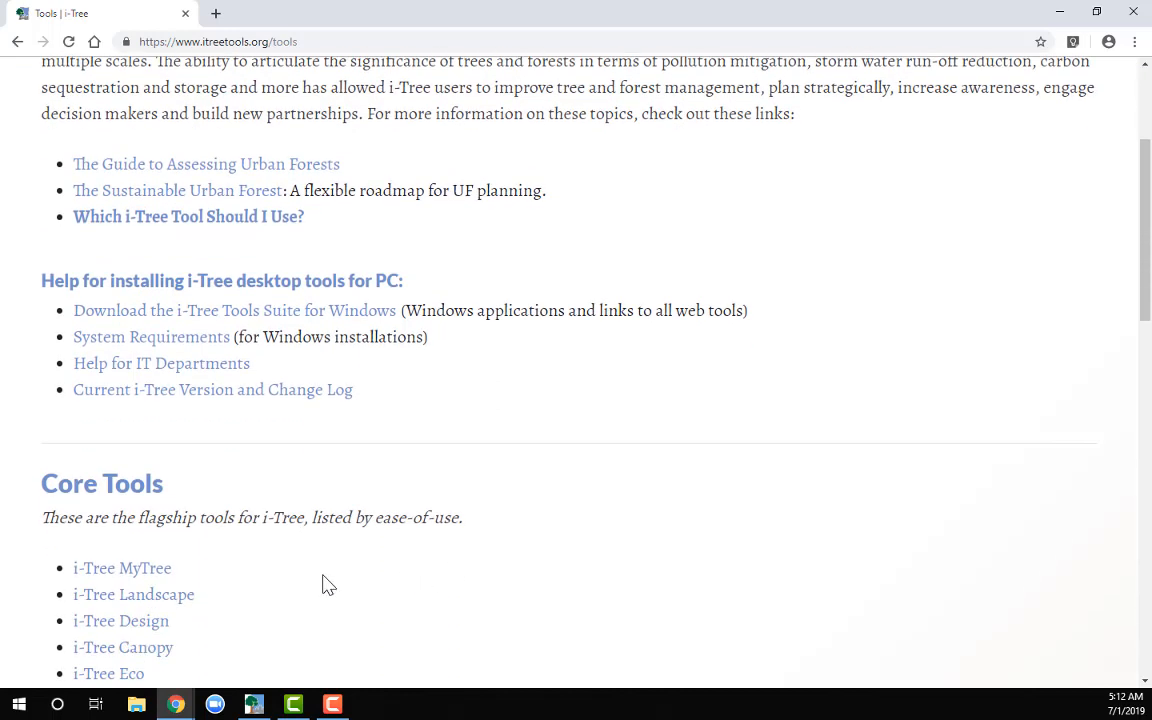
scroll(324, 585, down, 3)
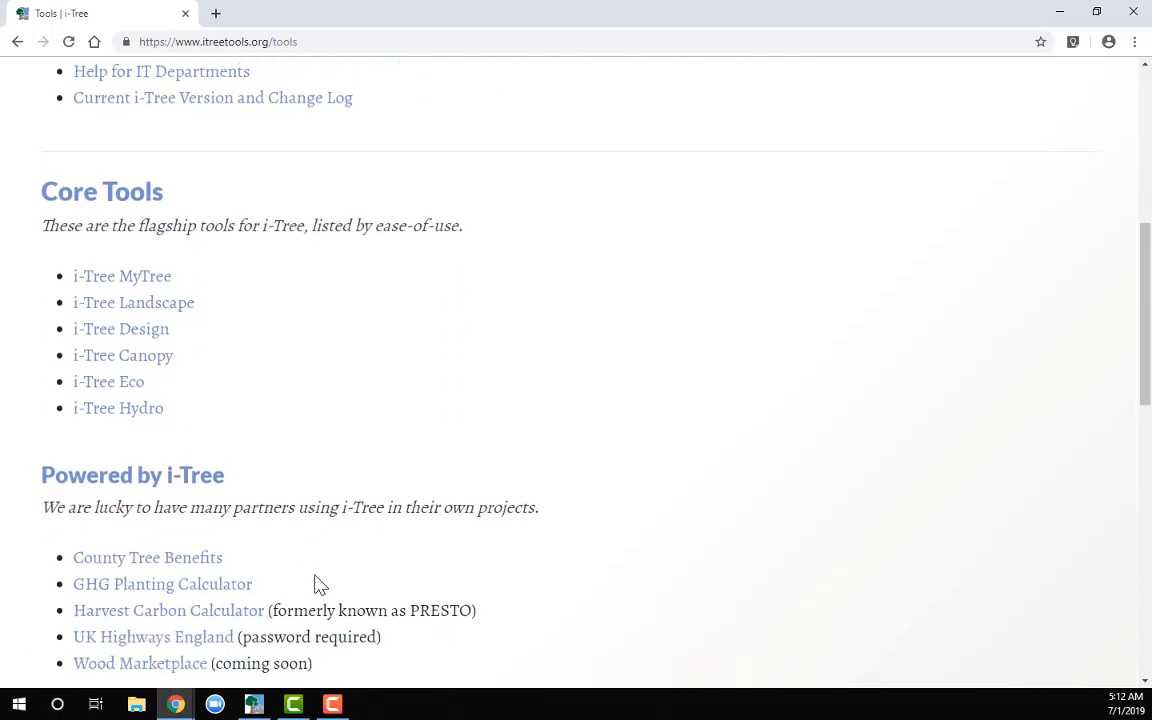
scroll(316, 580, up, 2)
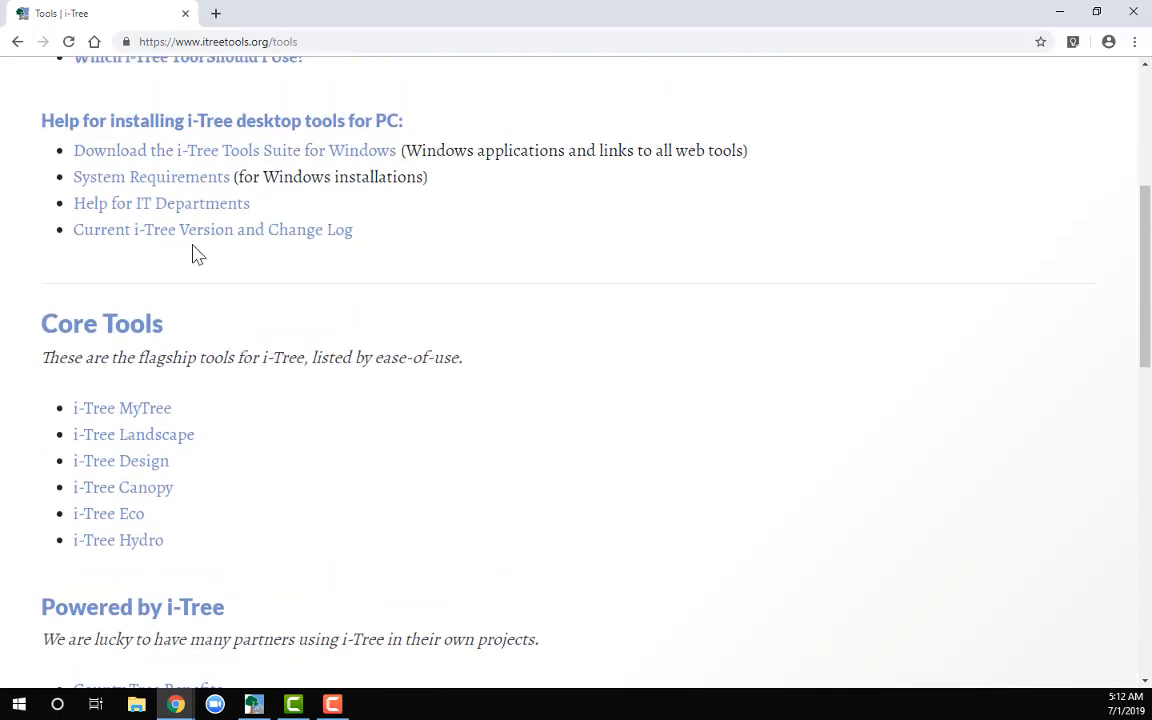
scroll(250, 445, down, 3)
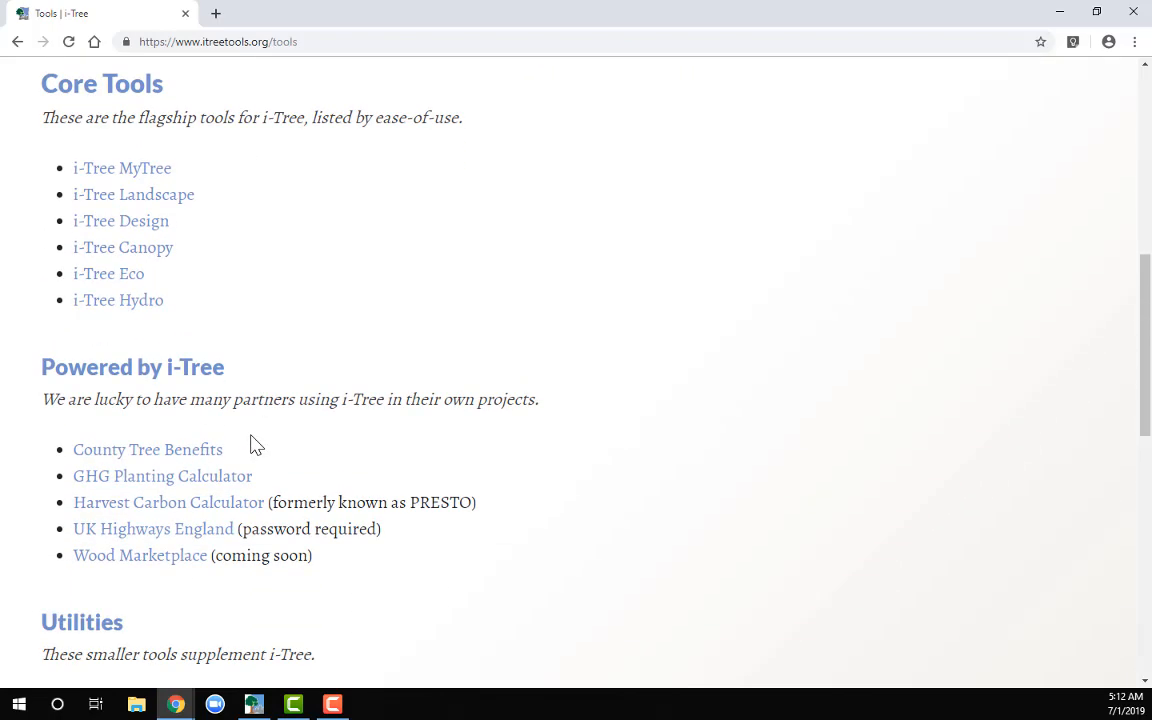
scroll(250, 445, down, 3)
click(170, 519)
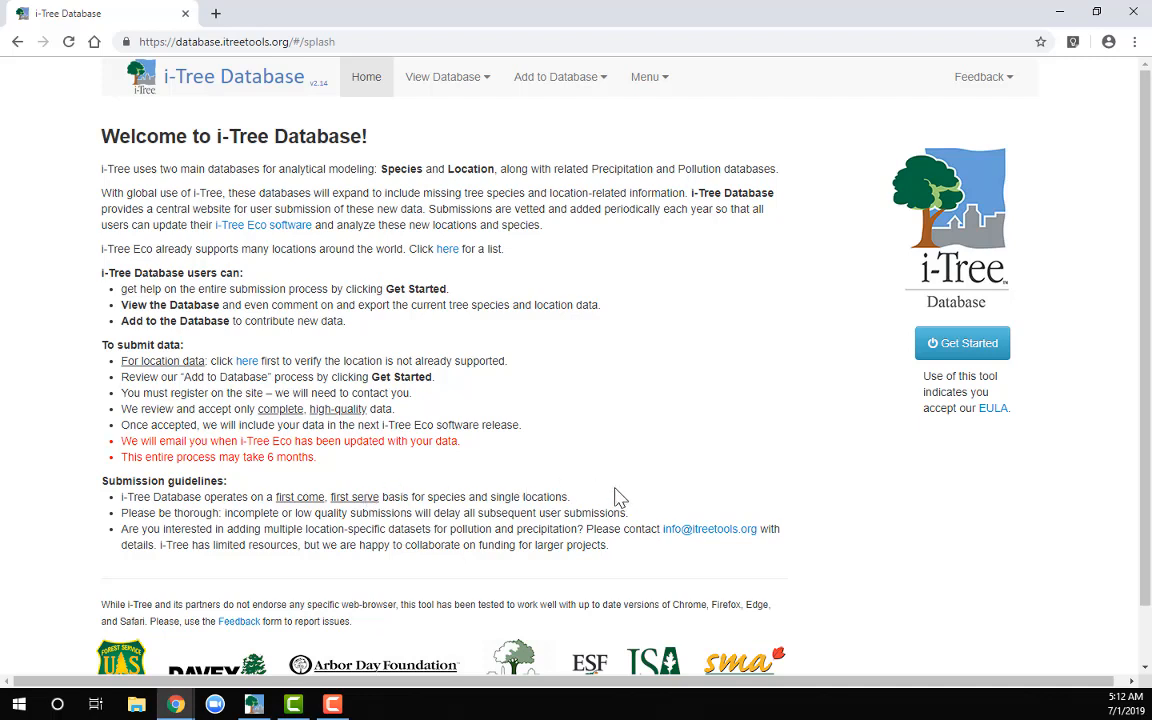
click(484, 84)
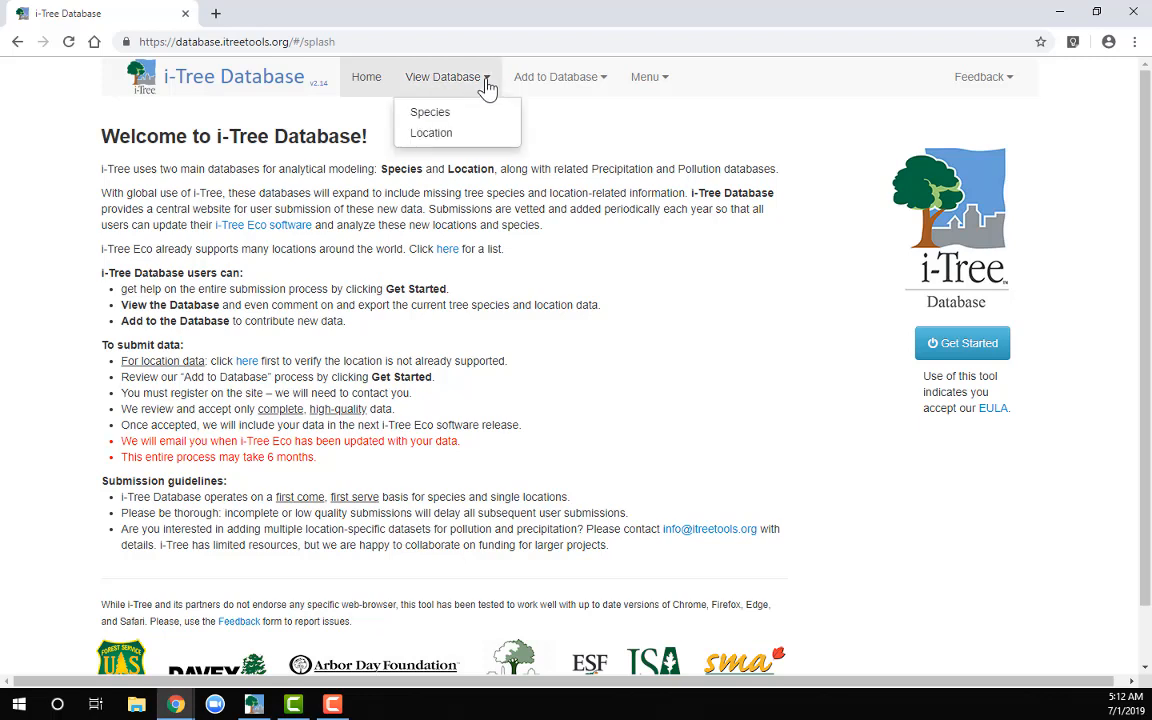
click(601, 88)
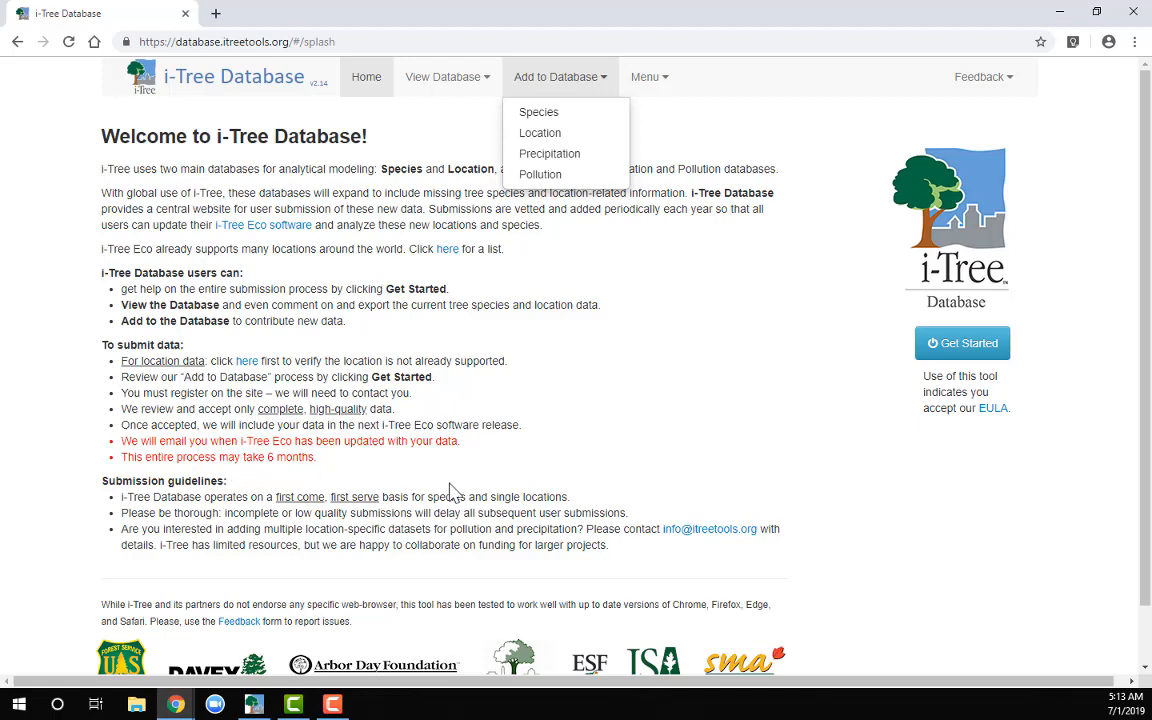
click(699, 110)
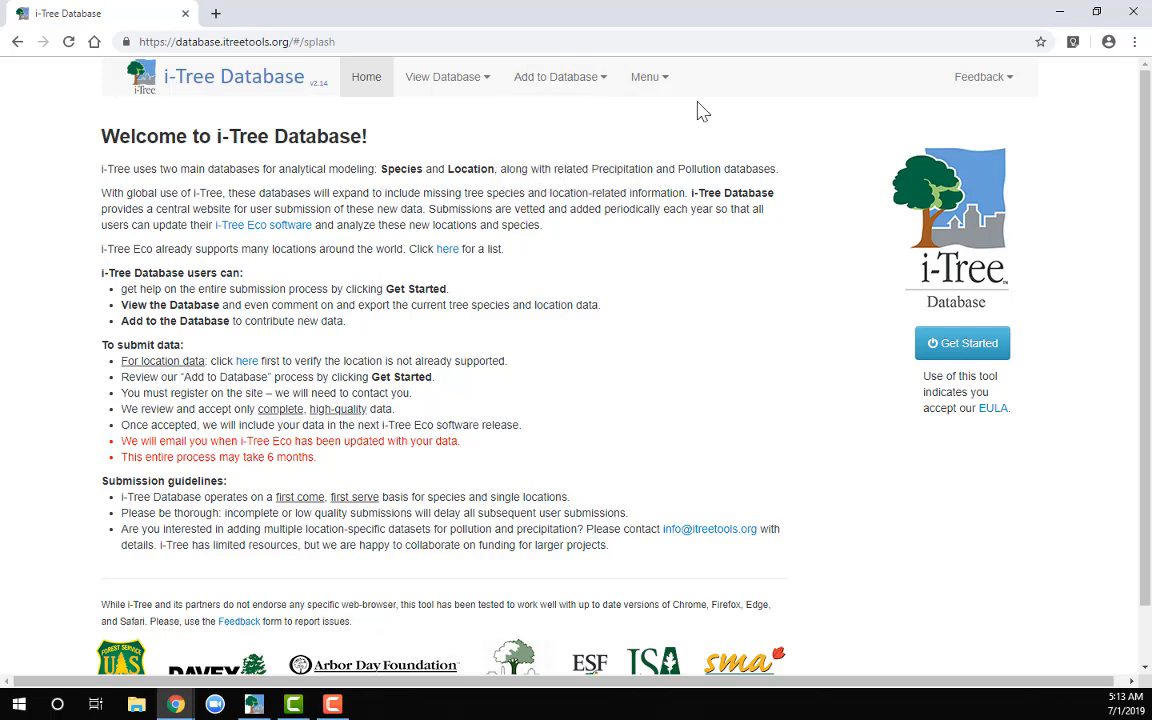
click(648, 77)
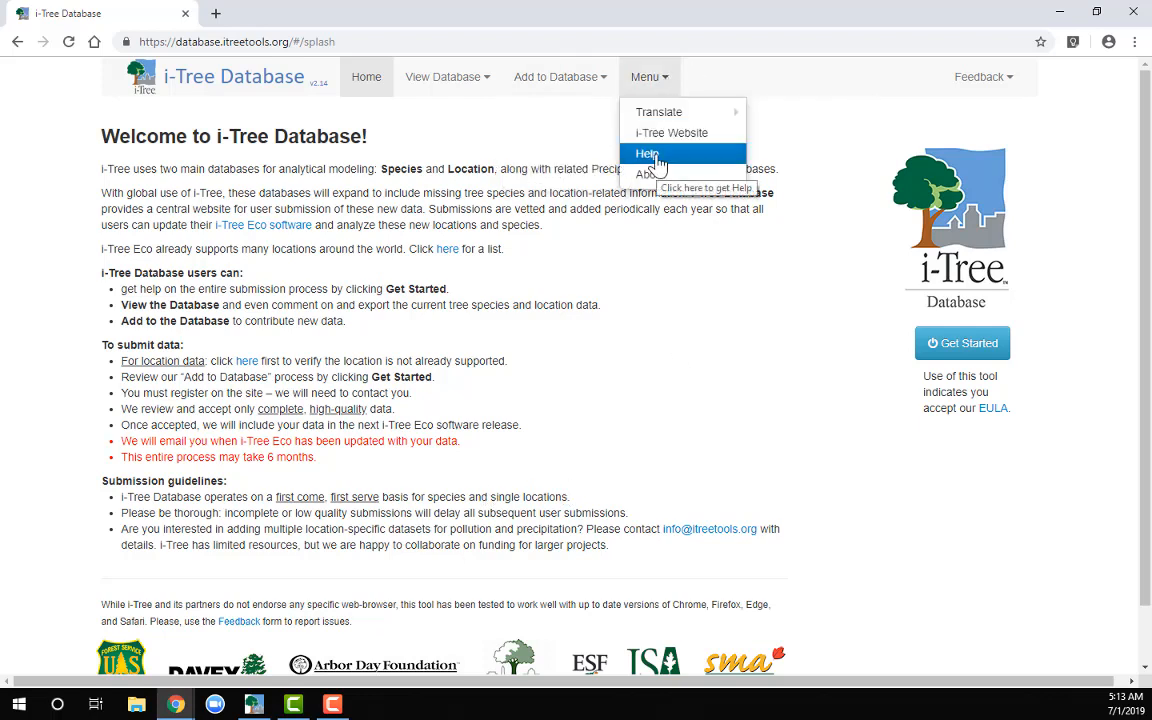
click(668, 312)
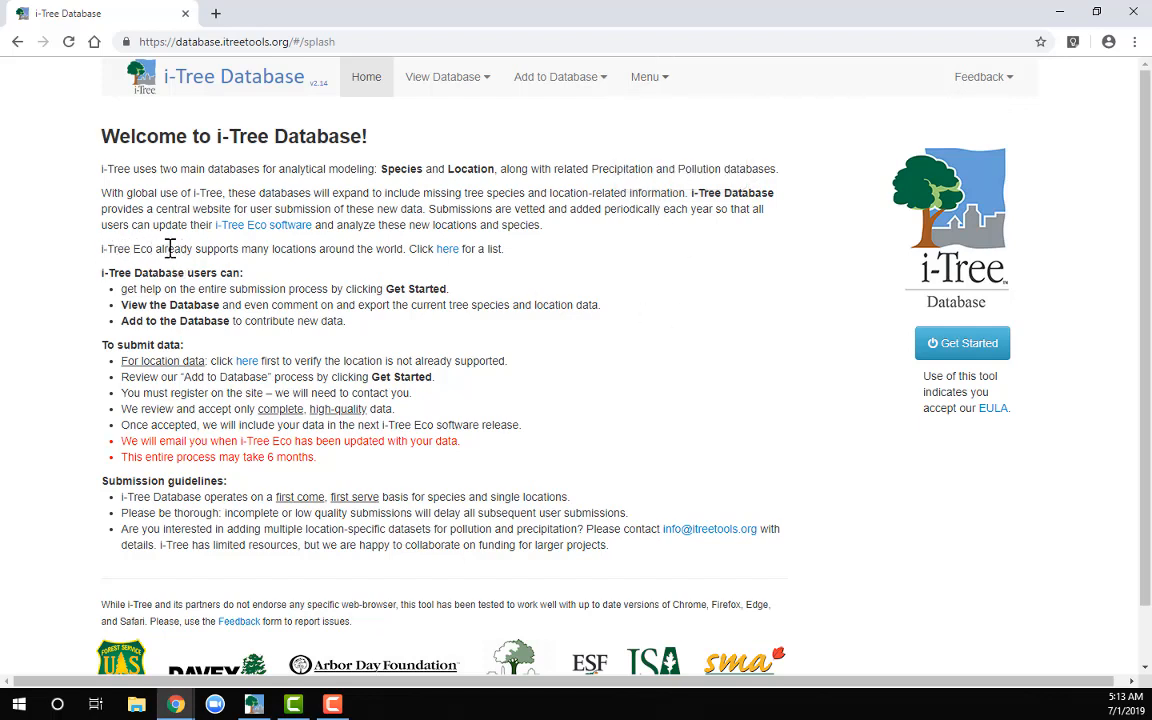
Step: Open the list of locations already supported by i-Tree Eco, browse the member-country nation choices and dismiss the feedback notice
click(447, 251)
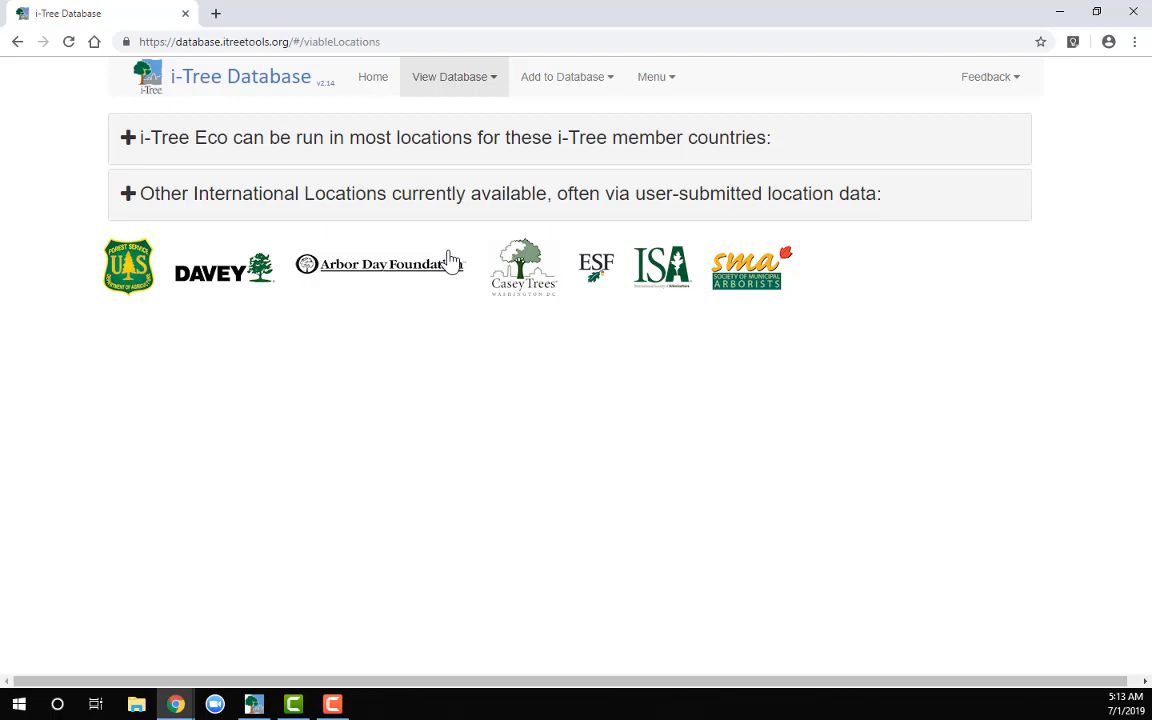
click(247, 149)
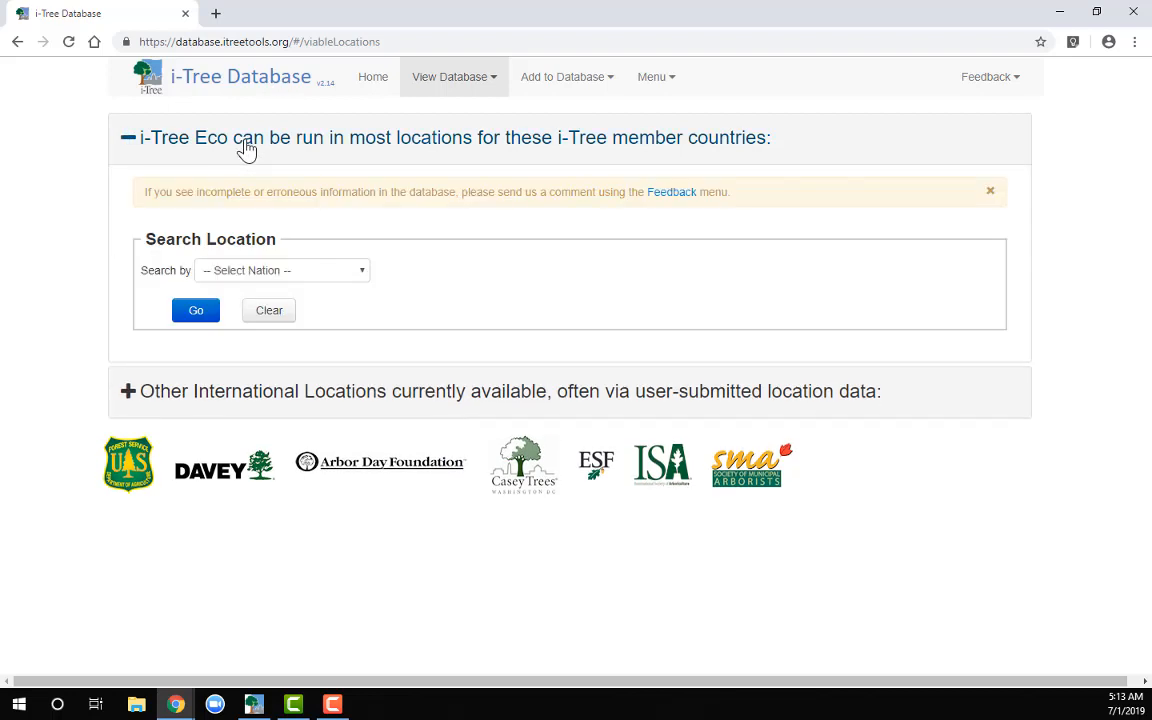
click(363, 279)
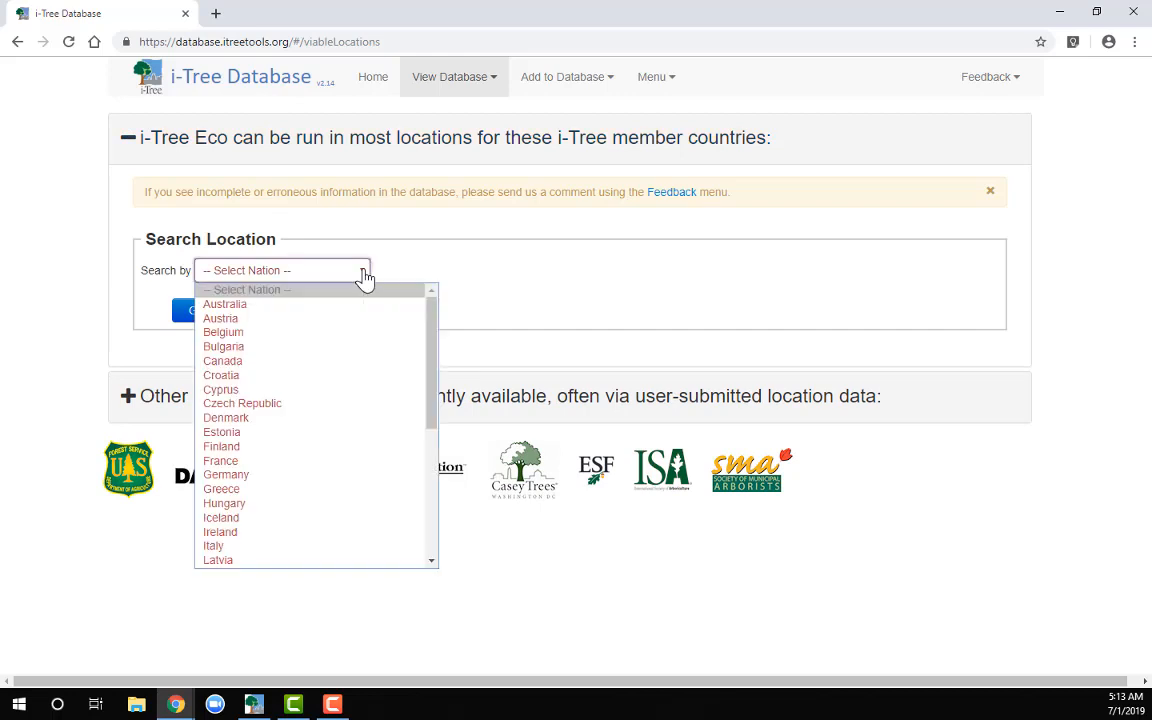
drag(429, 355, 423, 325)
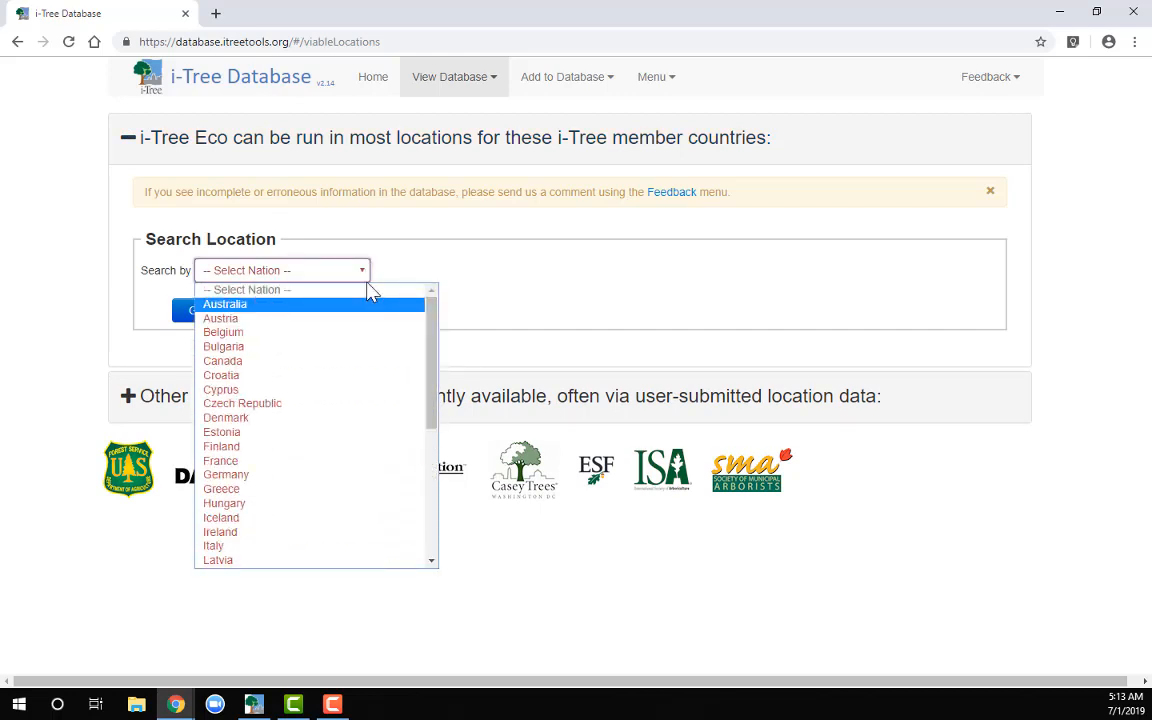
click(479, 273)
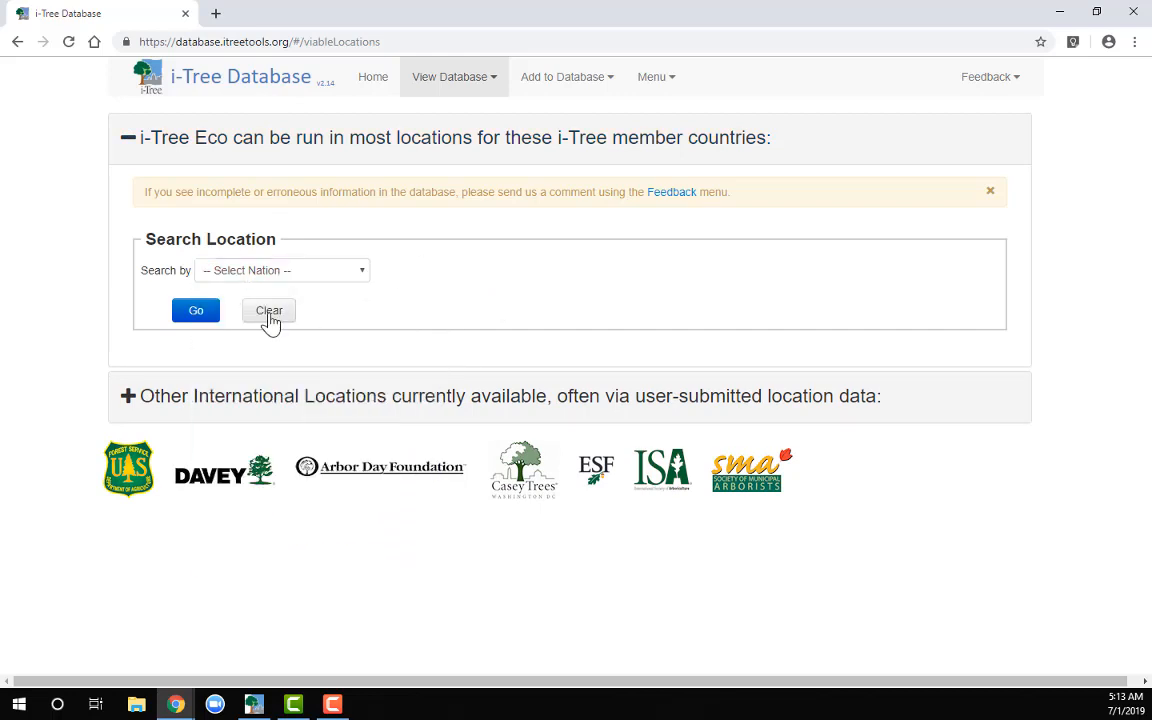
click(991, 194)
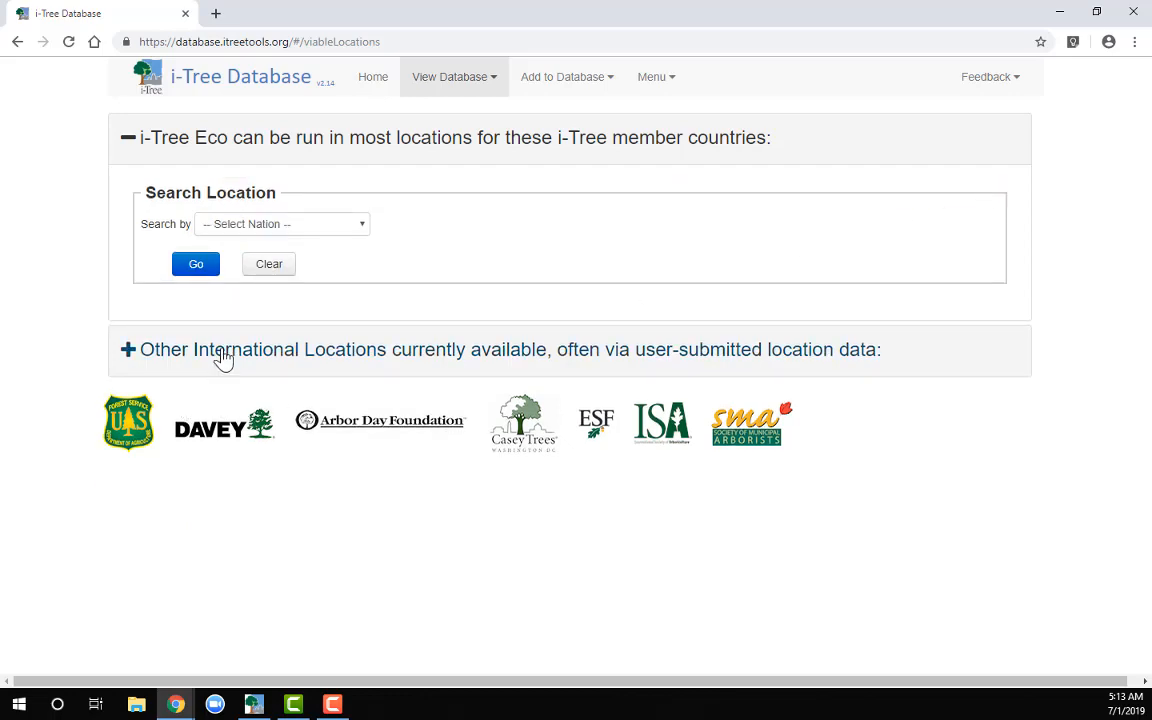
Step: Expand the other international locations based on user-submitted data and look through the table of nations and cities
click(224, 354)
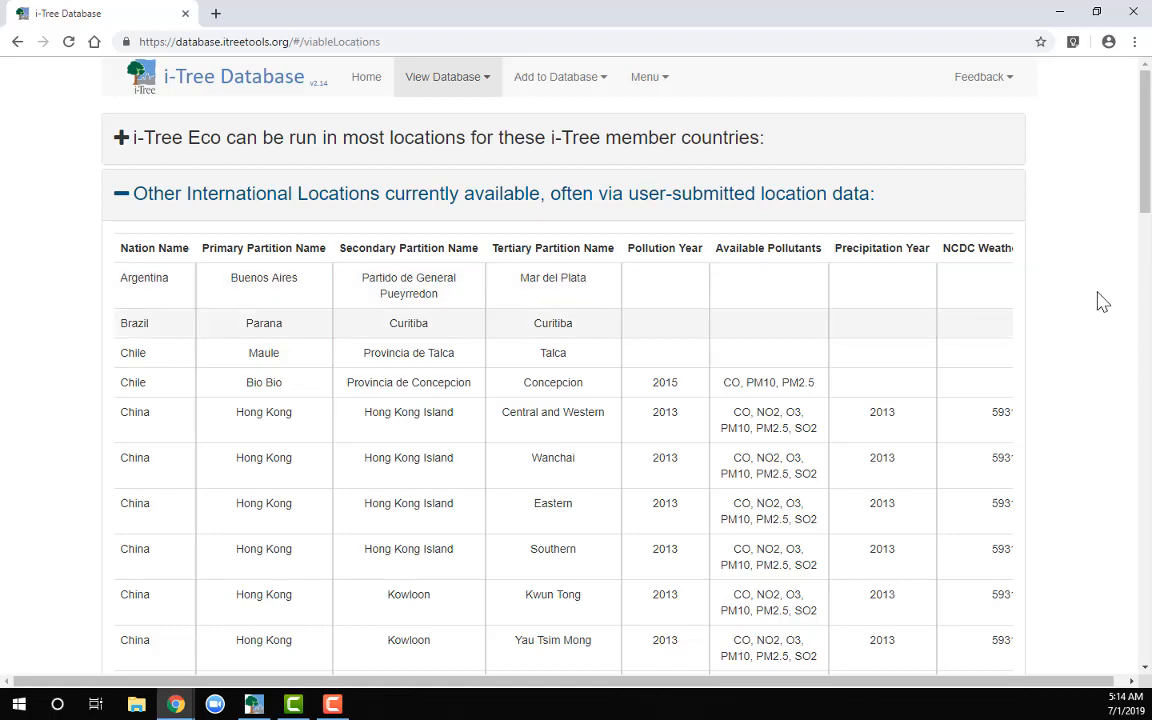
drag(1143, 190, 1147, 238)
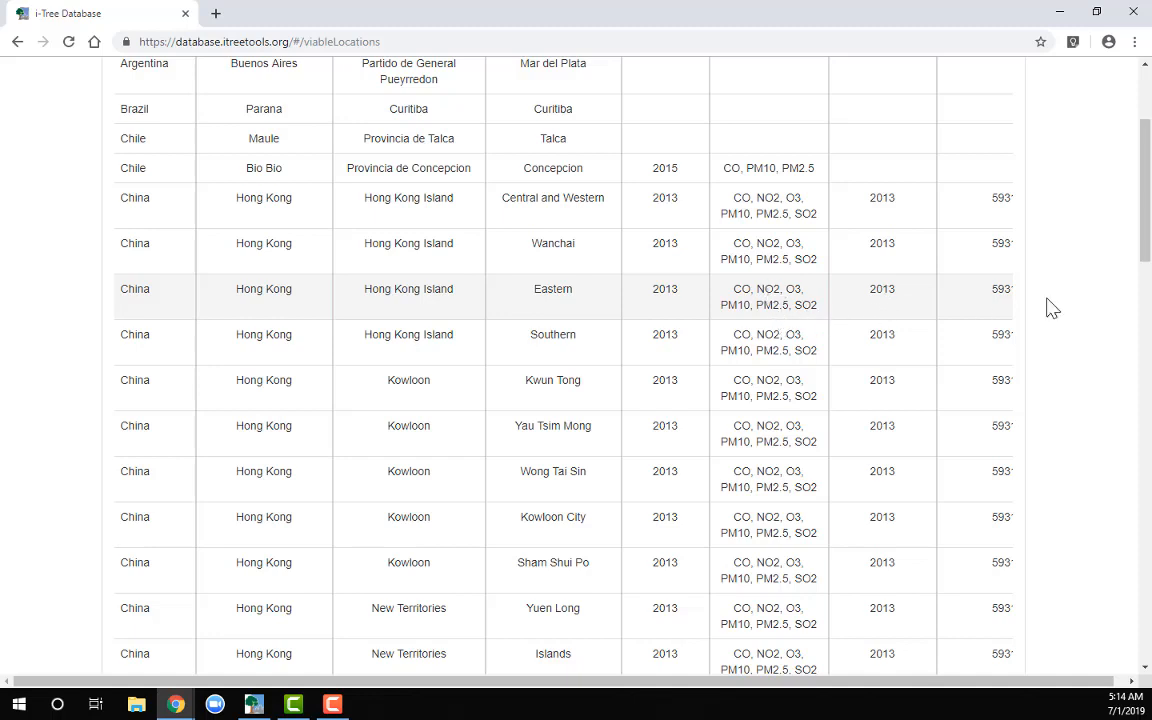
drag(1148, 228, 1150, 437)
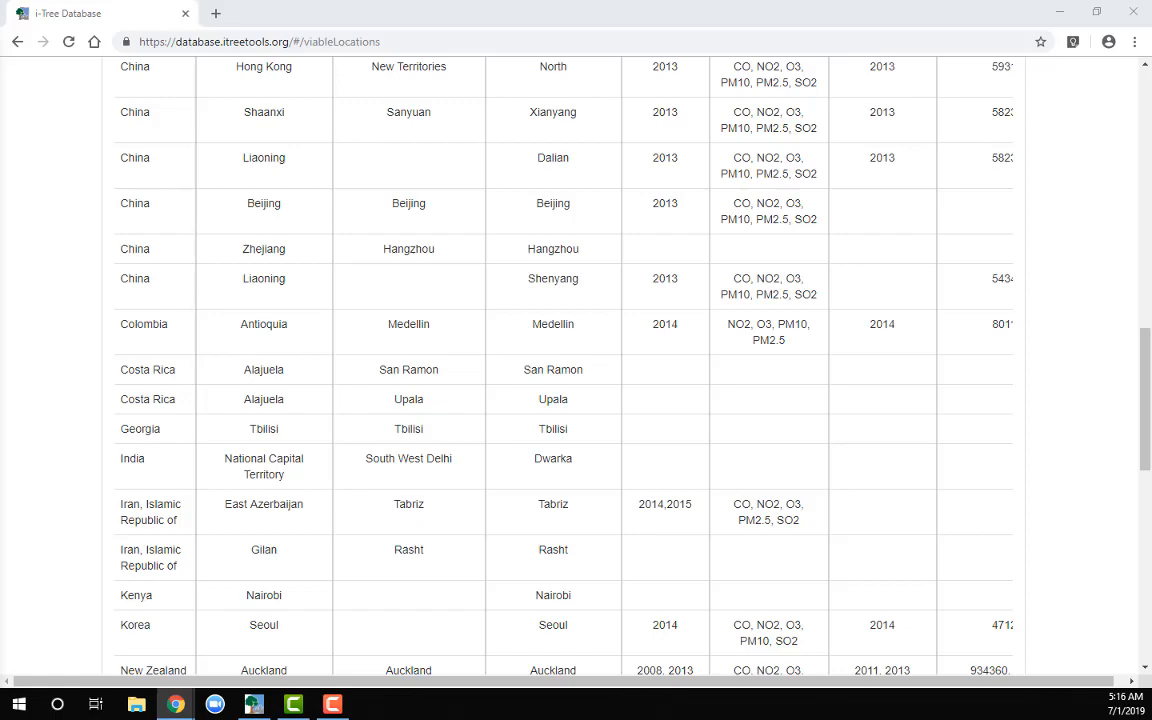
drag(0, 170, 382, 2)
drag(1145, 452, 1142, 121)
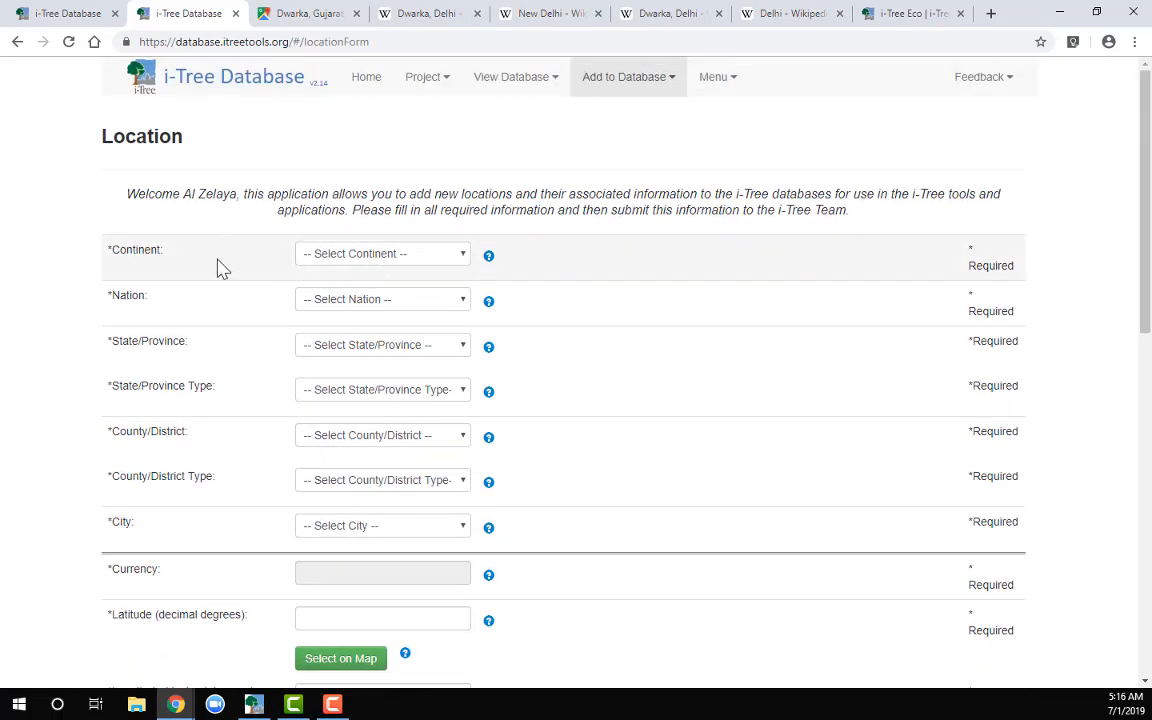
Step: In the form for adding a location to the database, set the continent to Asia and the nation to India
click(463, 257)
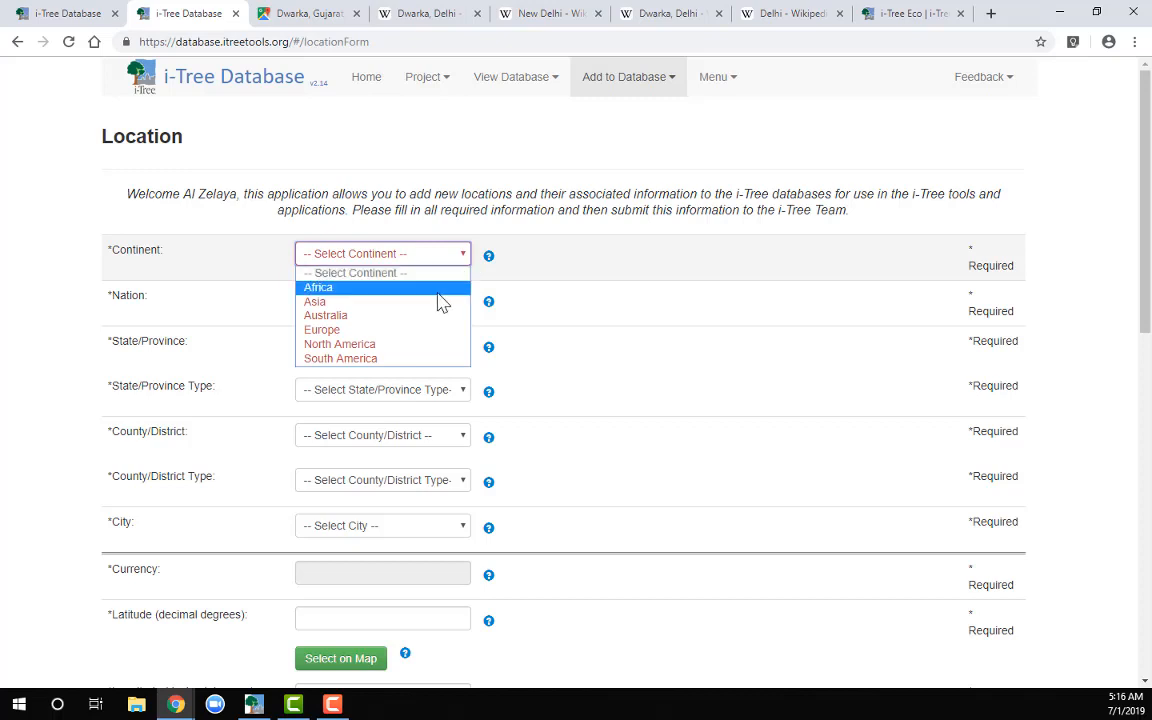
click(432, 302)
click(460, 305)
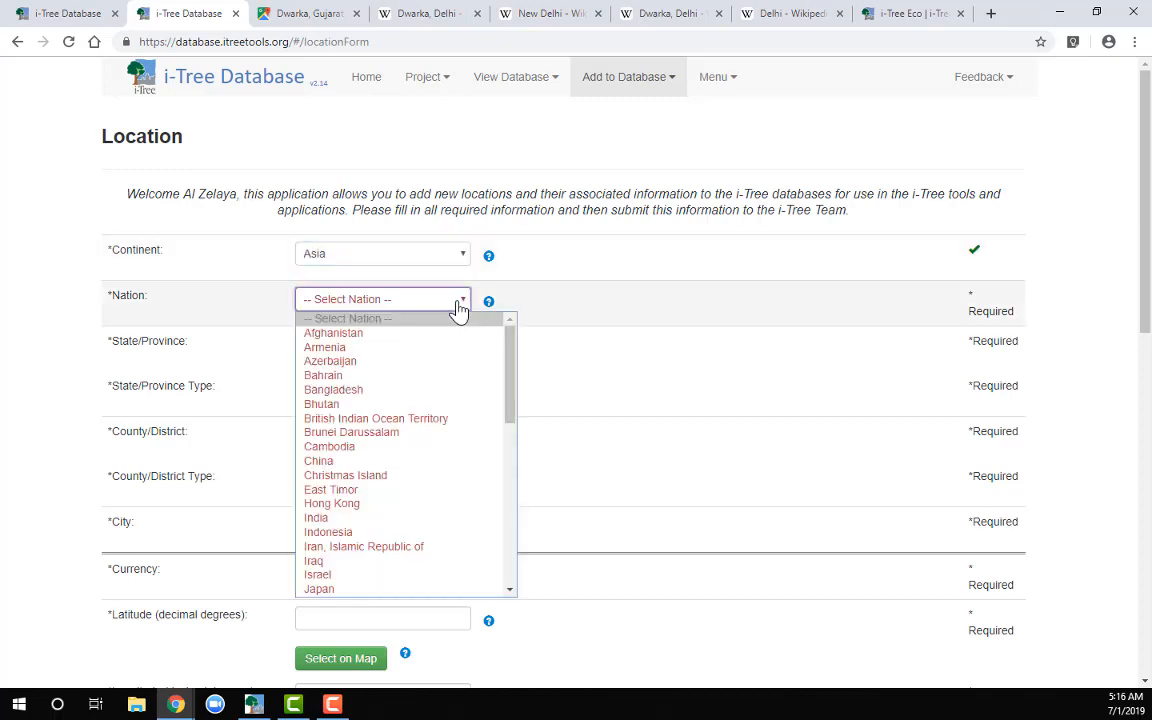
click(428, 518)
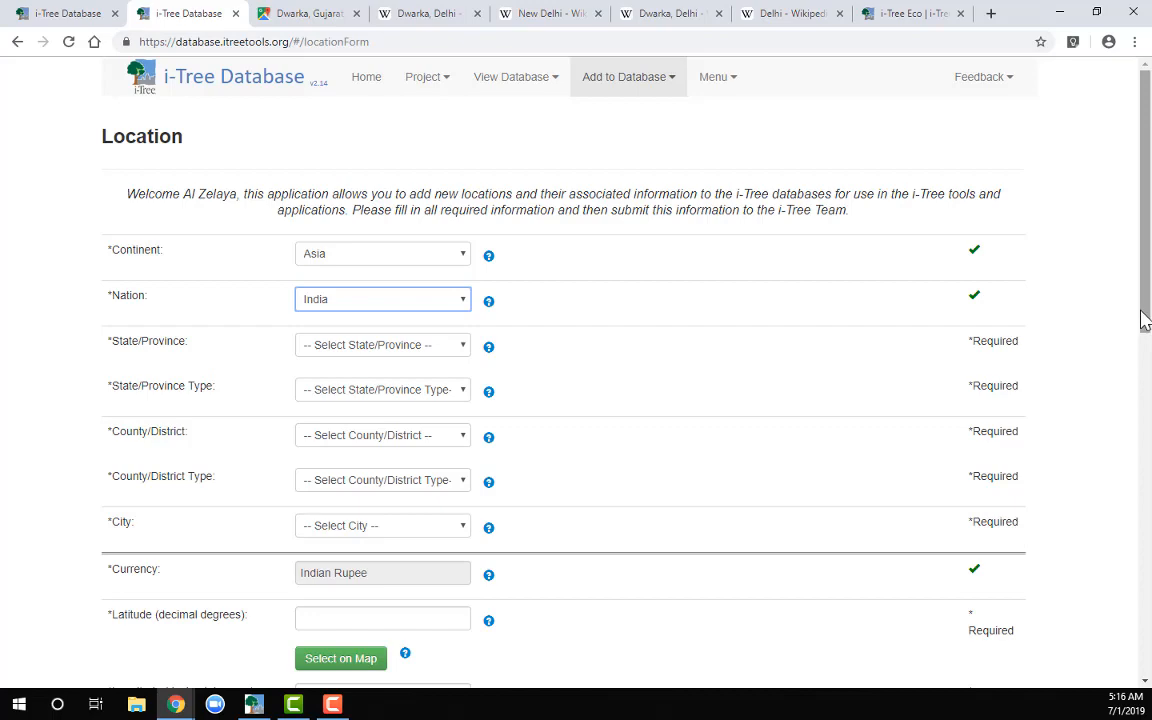
Step: Review the location form's geographic and climate fields, checking the Climate Region choices and the explanation of that field
drag(1145, 318, 1146, 442)
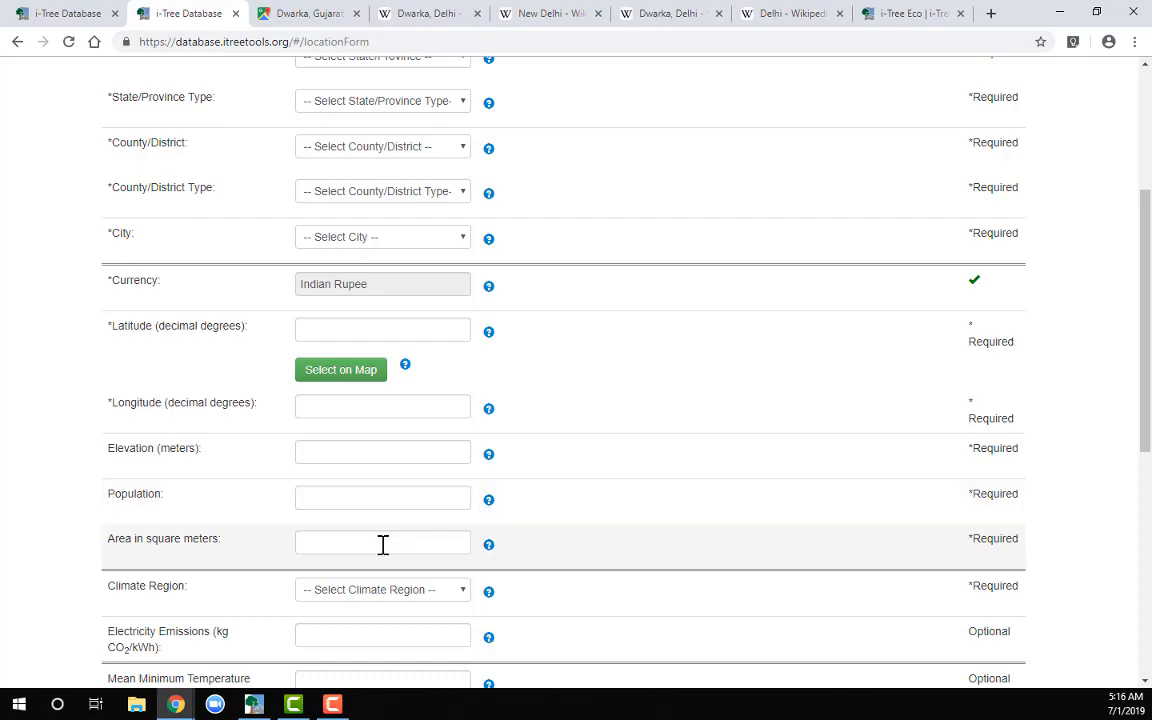
drag(1147, 421, 1147, 499)
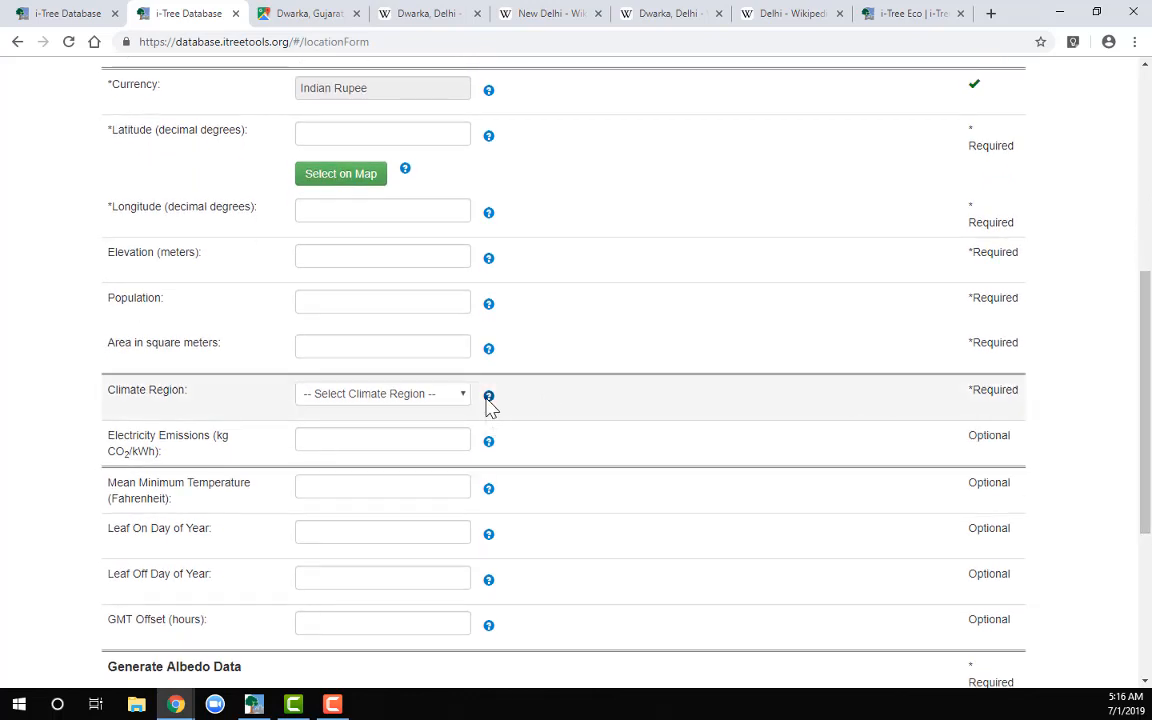
mouse_move(490, 404)
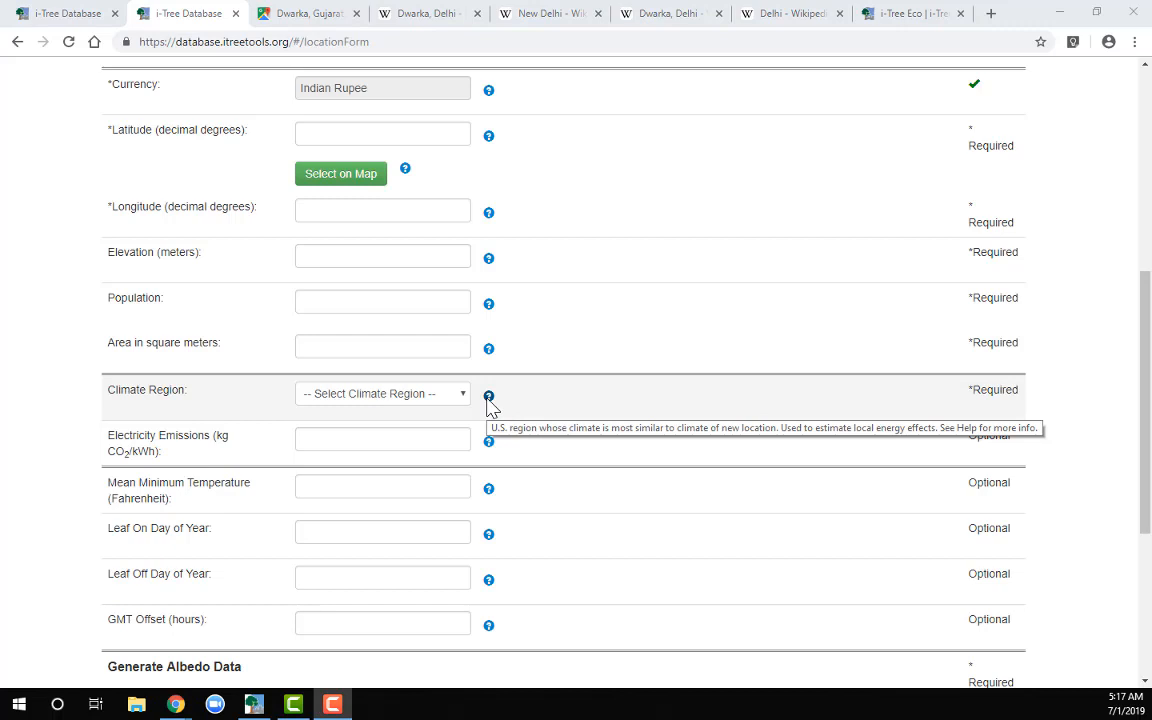
click(463, 398)
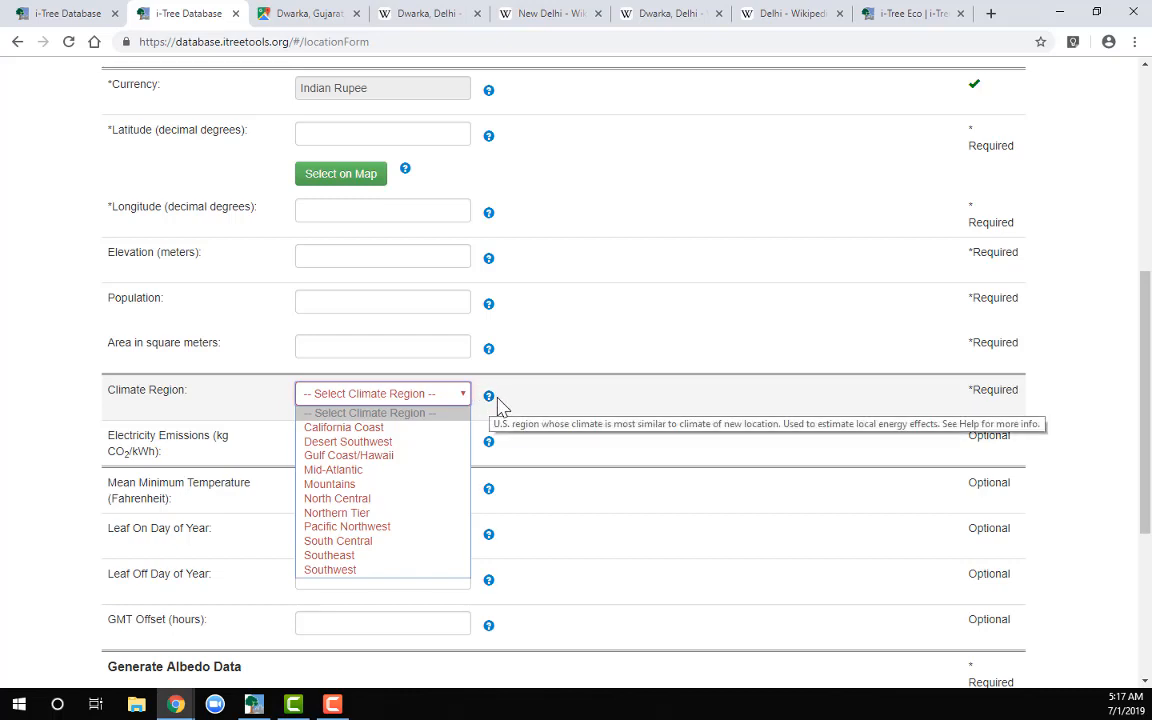
mouse_move(490, 403)
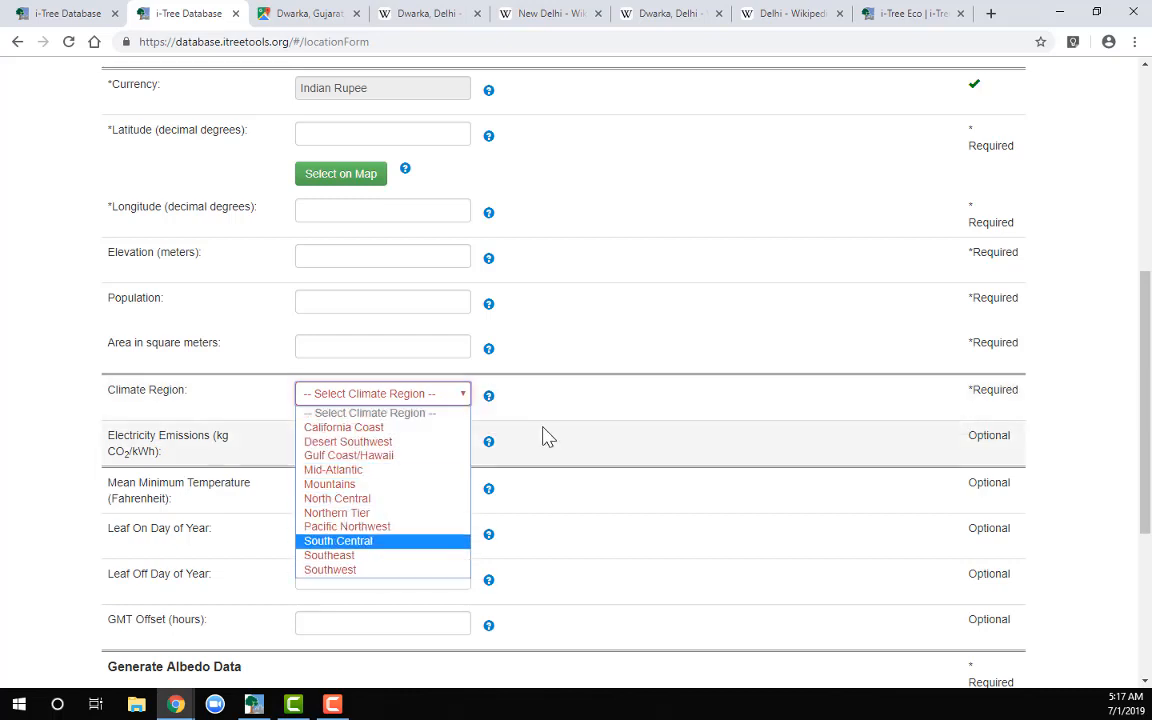
click(565, 418)
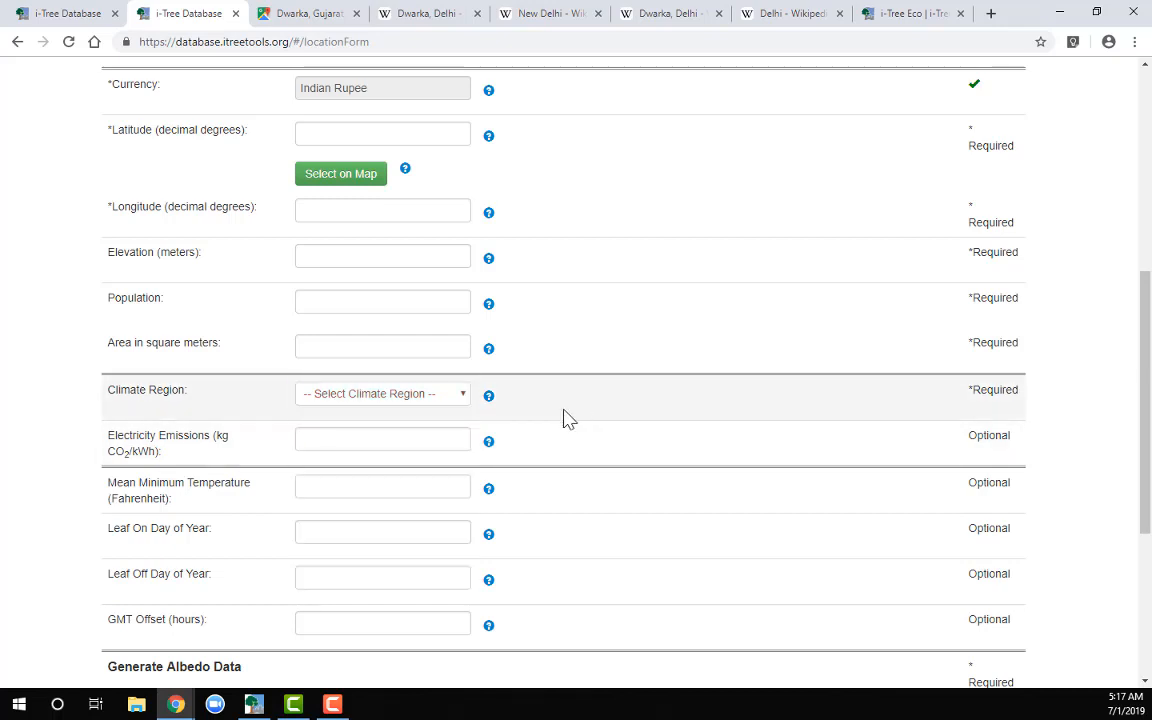
mouse_move(491, 447)
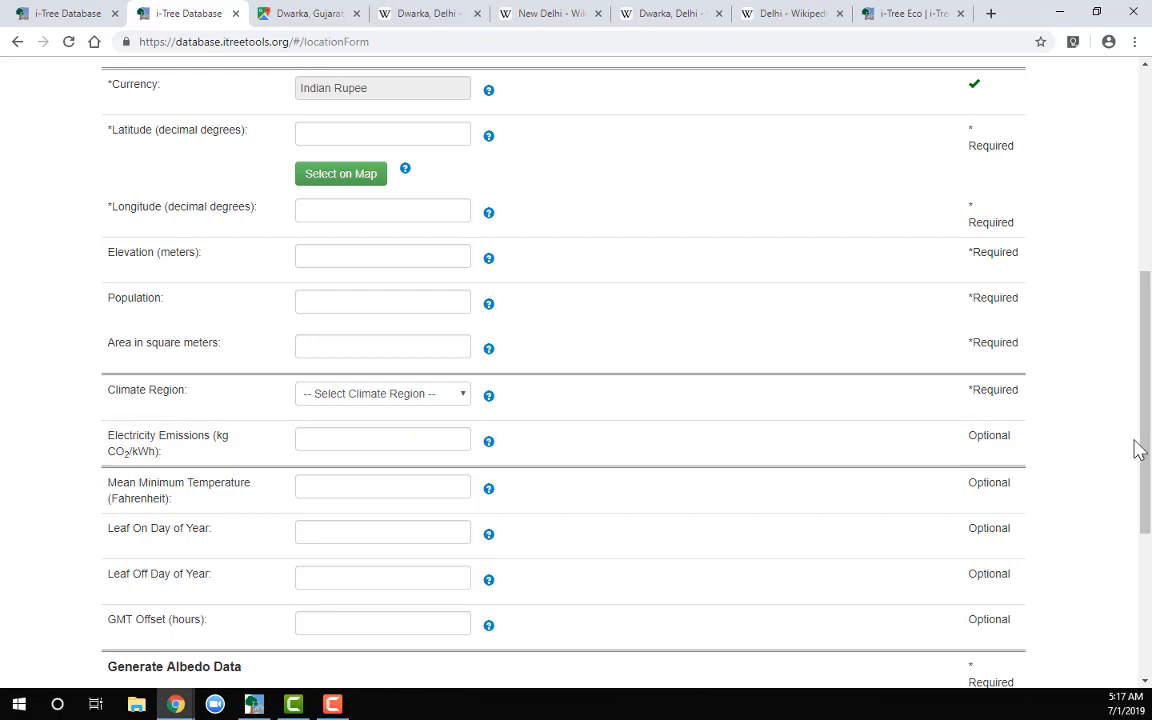
Step: Review the Generate Albedo Data fields, checking the Warm Temperatures choices and the explanations for temperature, rain and vegetation
drag(1145, 449, 1145, 531)
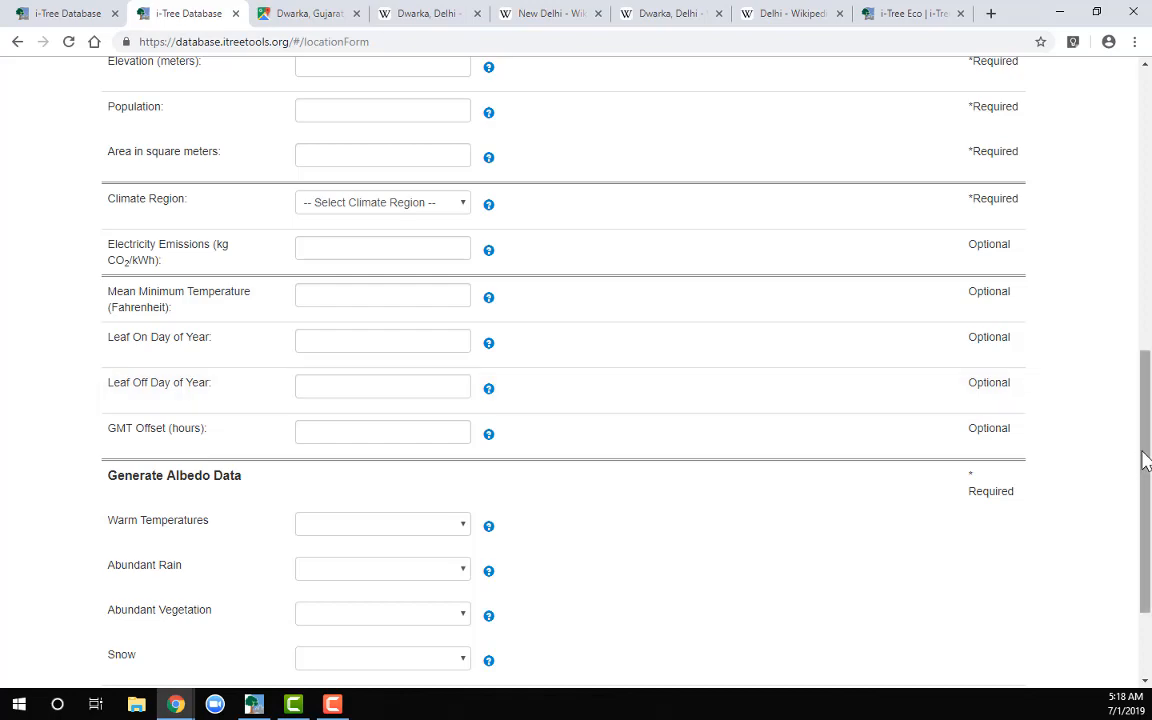
scroll(1142, 458, down, 3)
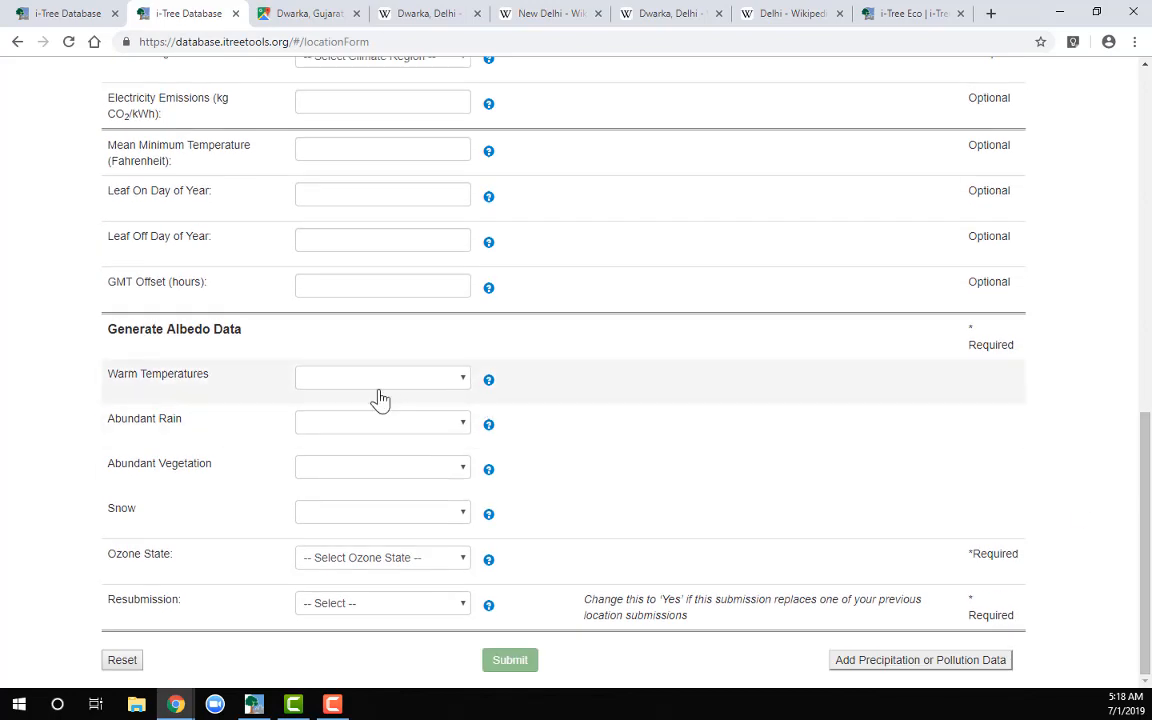
click(465, 384)
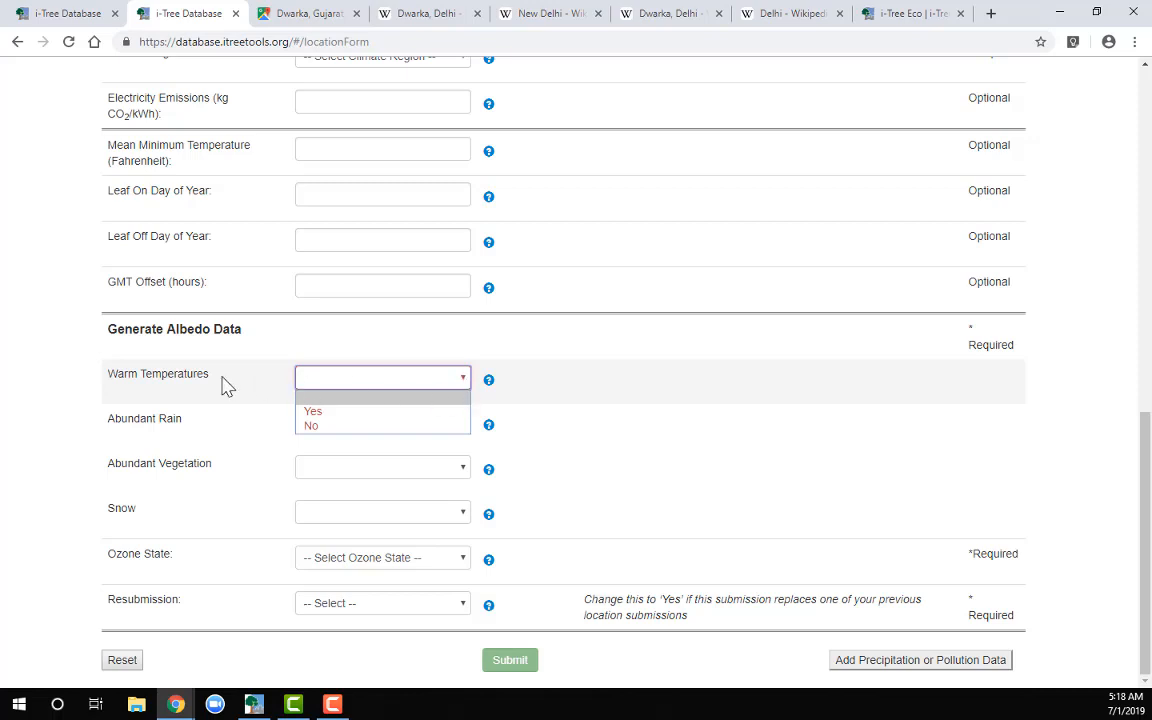
mouse_move(487, 381)
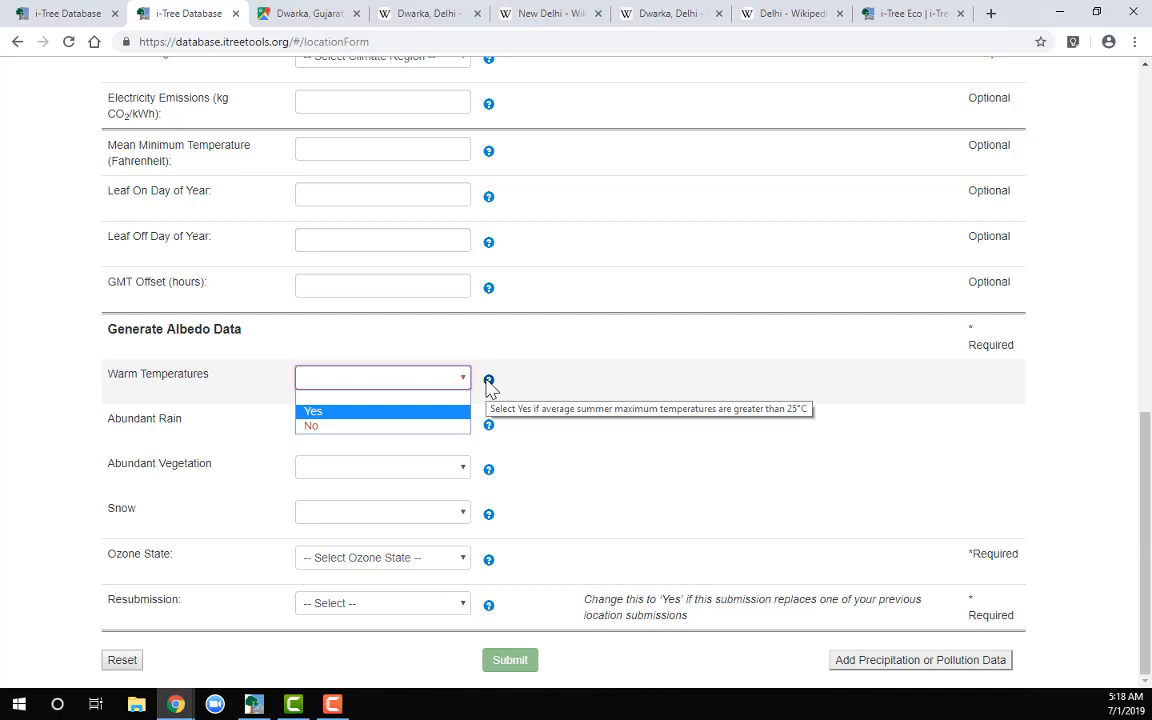
click(525, 462)
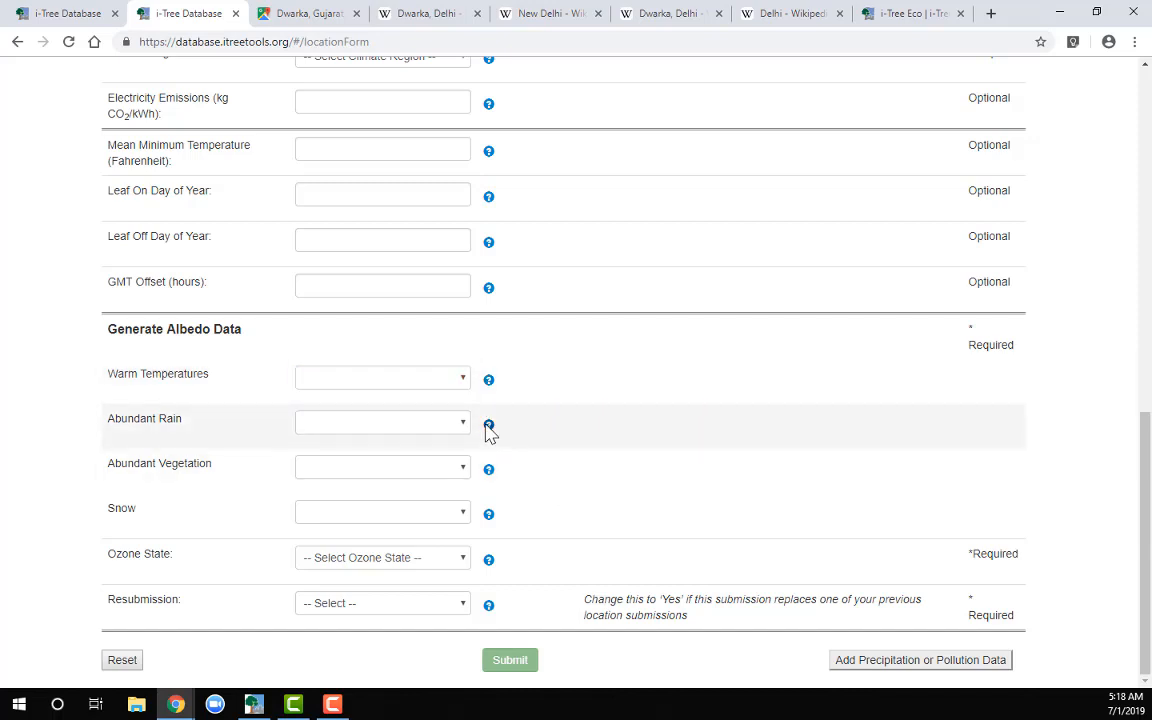
mouse_move(489, 428)
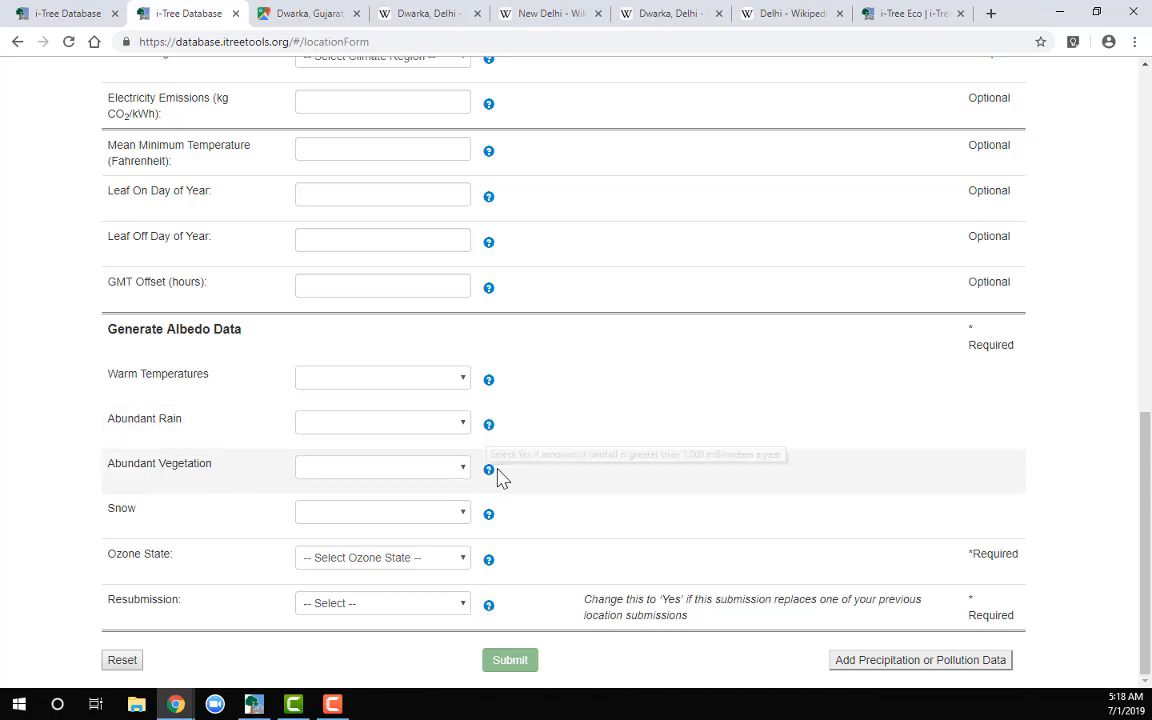
mouse_move(490, 472)
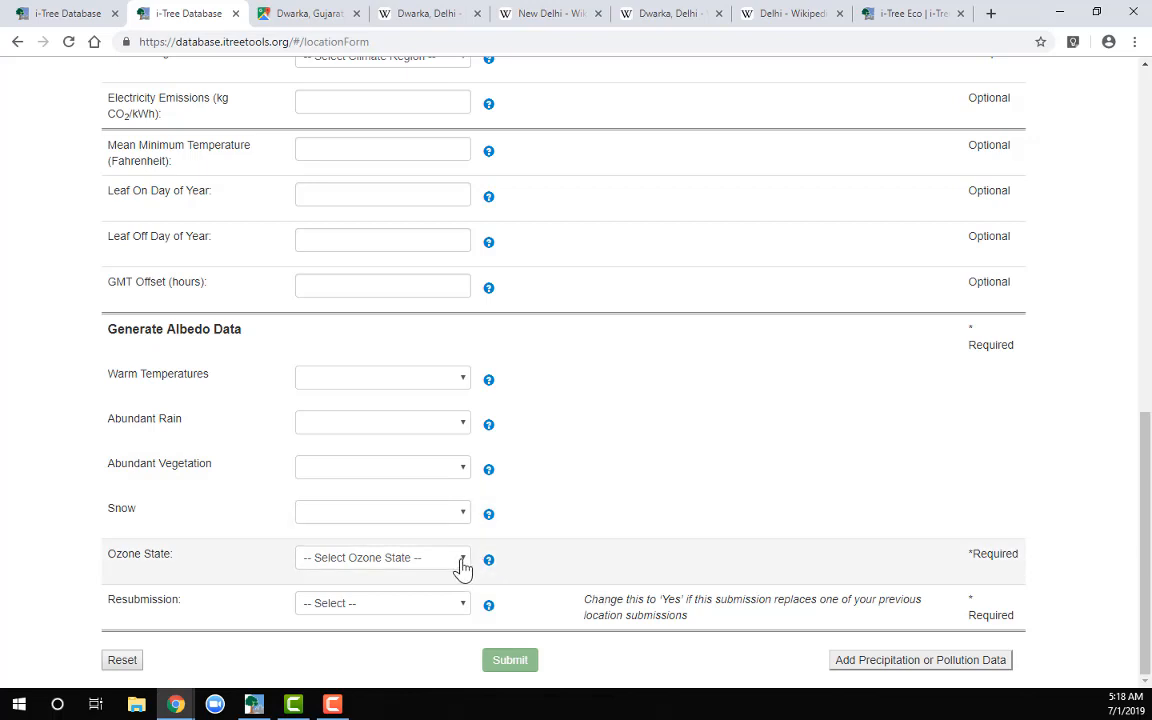
Step: Read the explanation of the Ozone State field and browse its list of U.S. states without choosing one
mouse_move(489, 566)
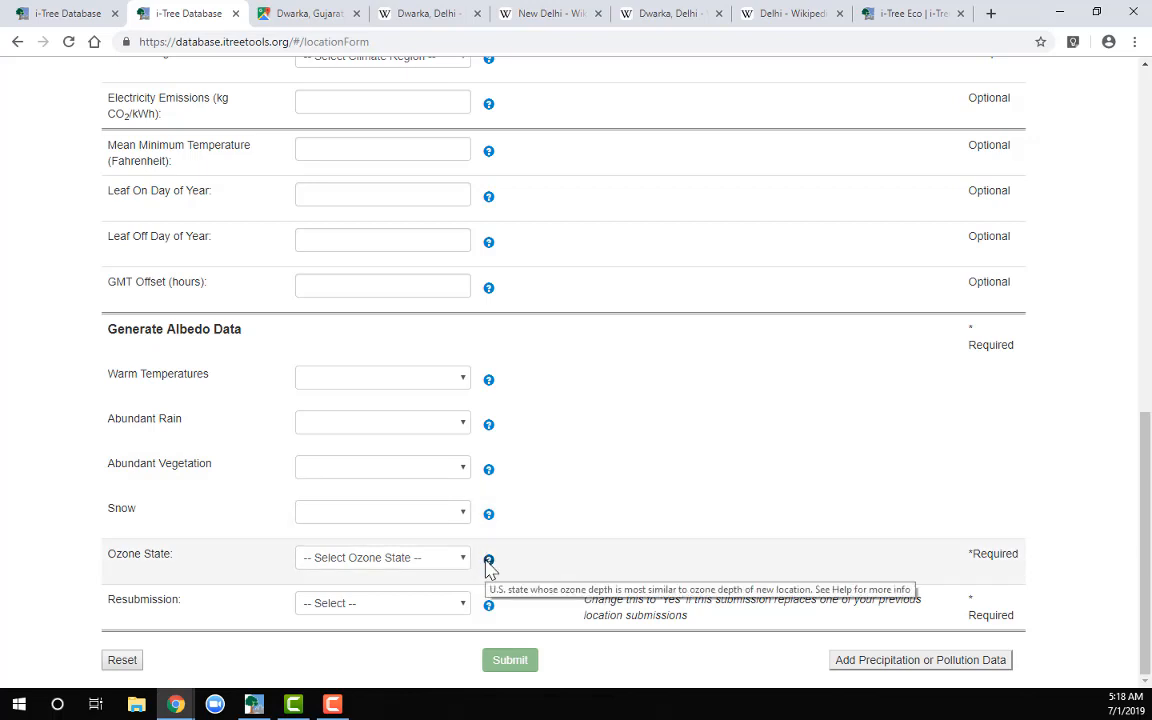
click(464, 560)
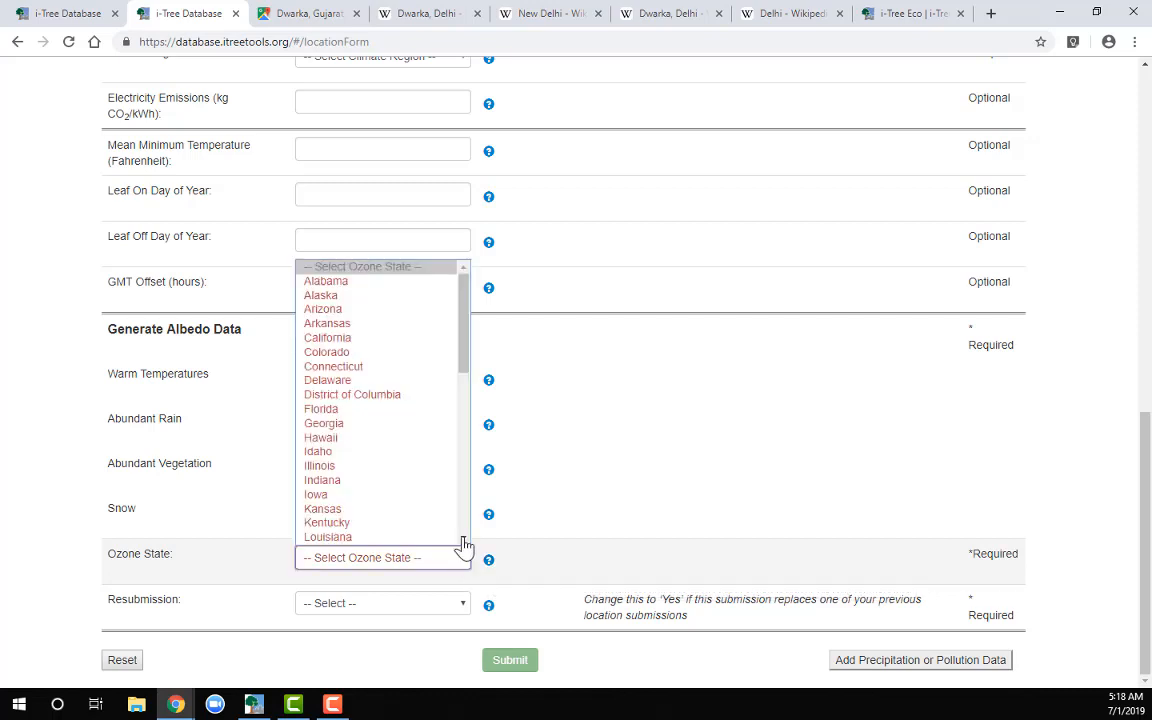
drag(467, 371, 466, 585)
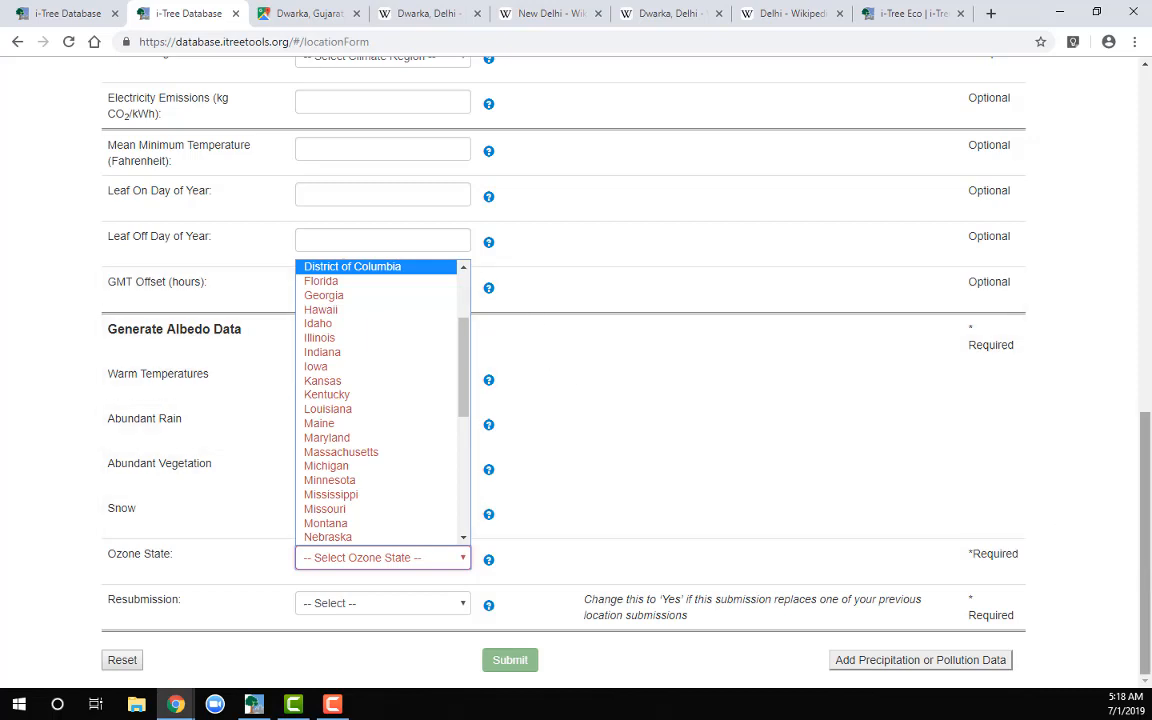
click(1145, 607)
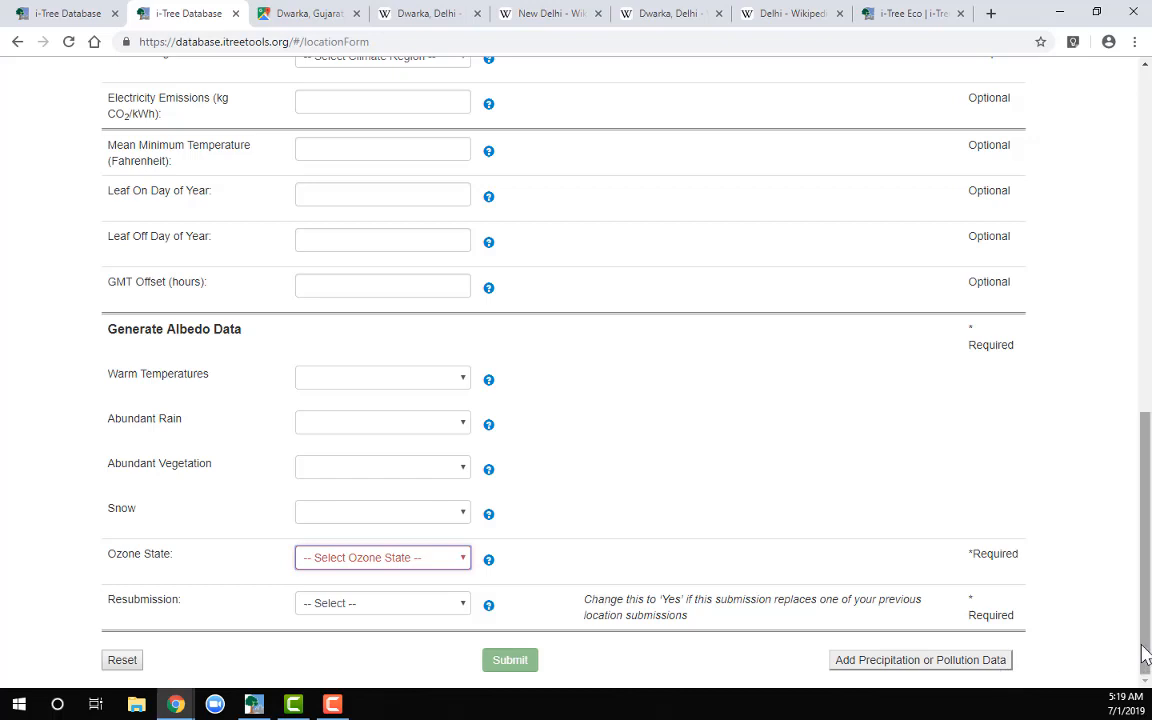
drag(1141, 646, 1141, 644)
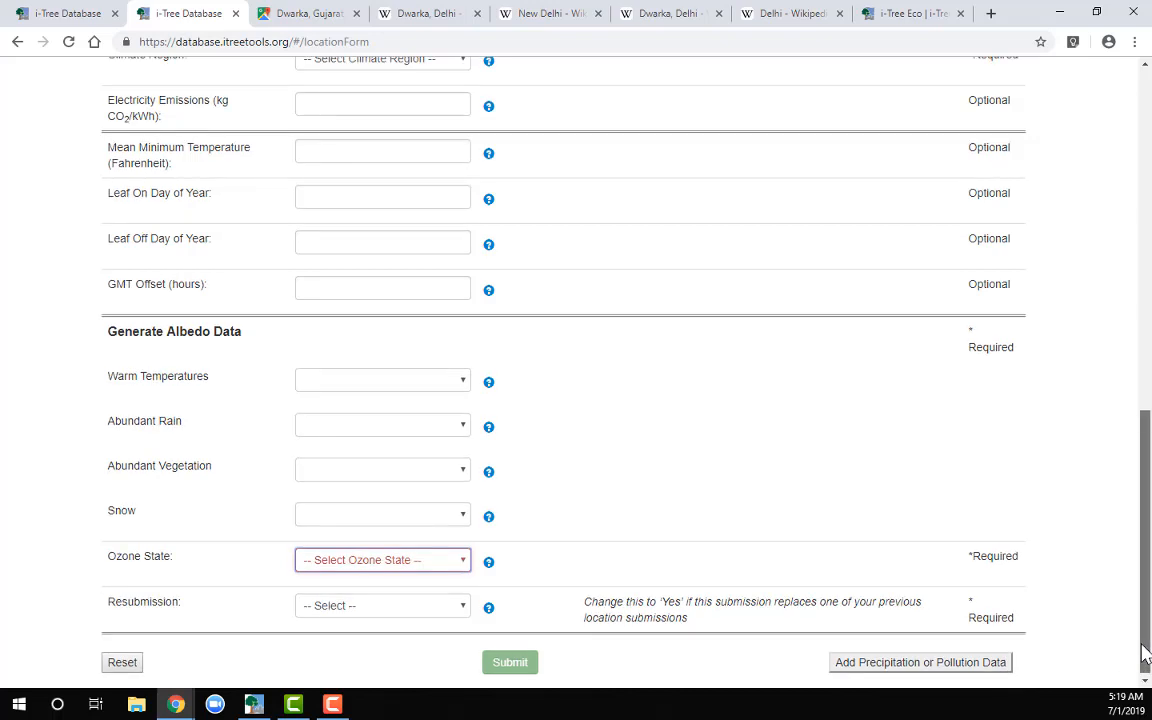
Step: Return to the table of other available international locations and look through its nations, cities, pollution and precipitation data
click(1069, 13)
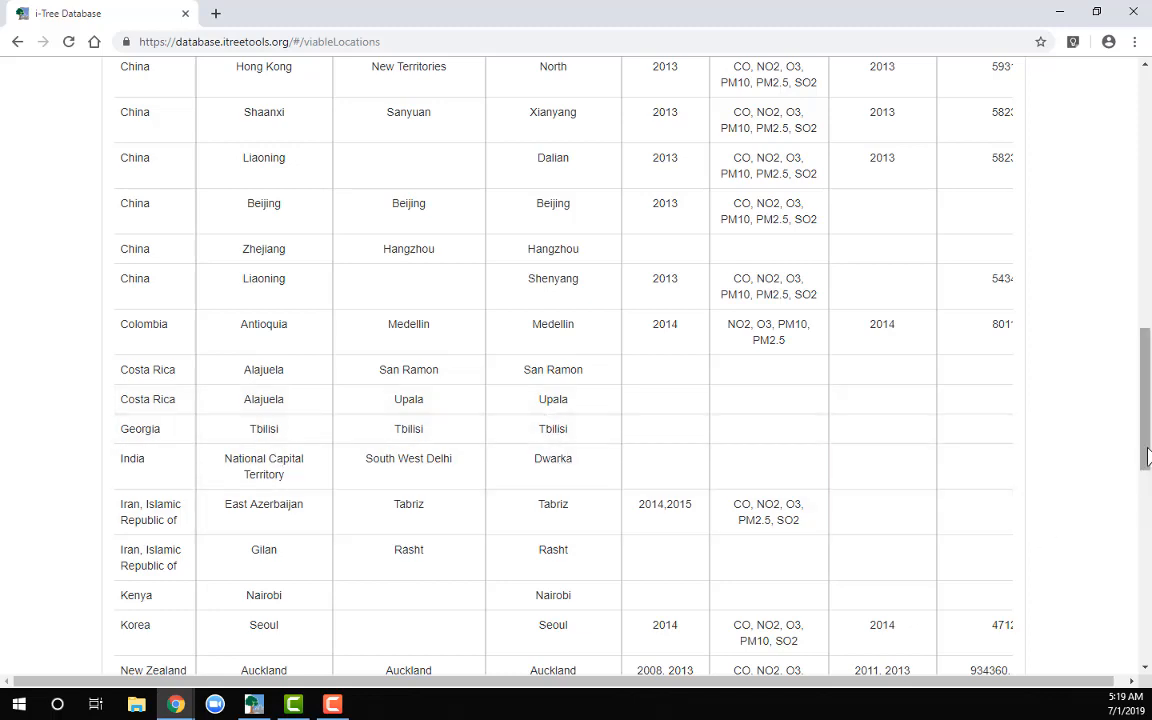
scroll(1147, 462, down, 1)
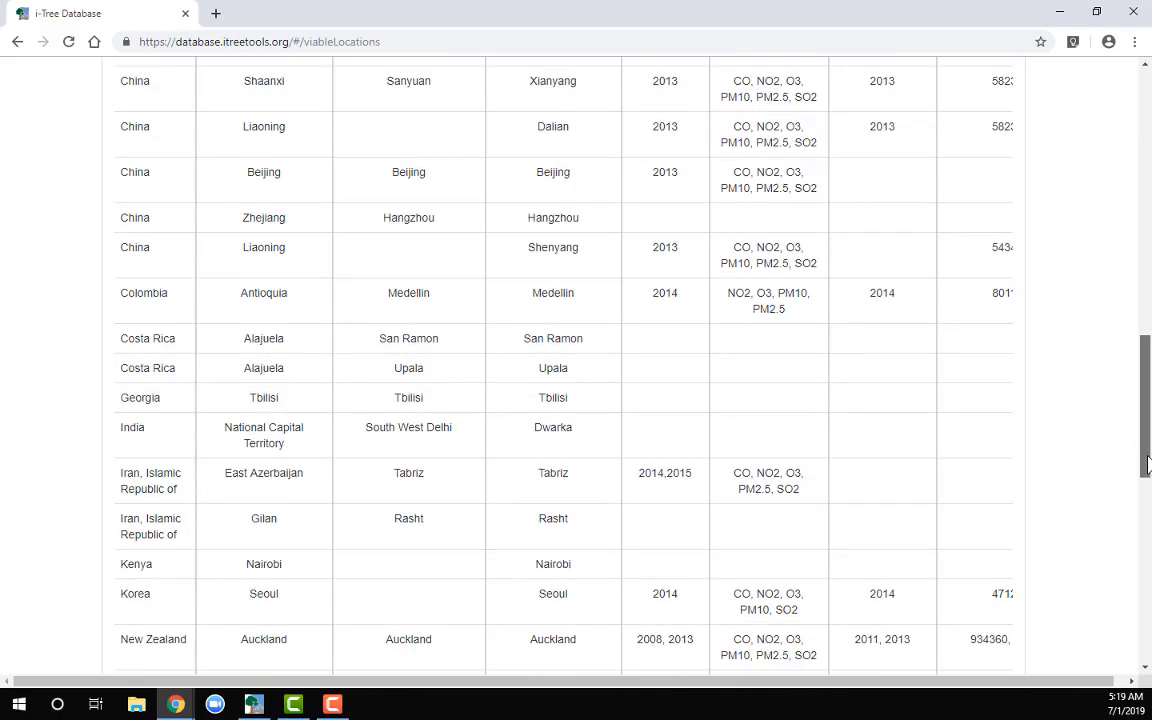
drag(1147, 462, 1147, 510)
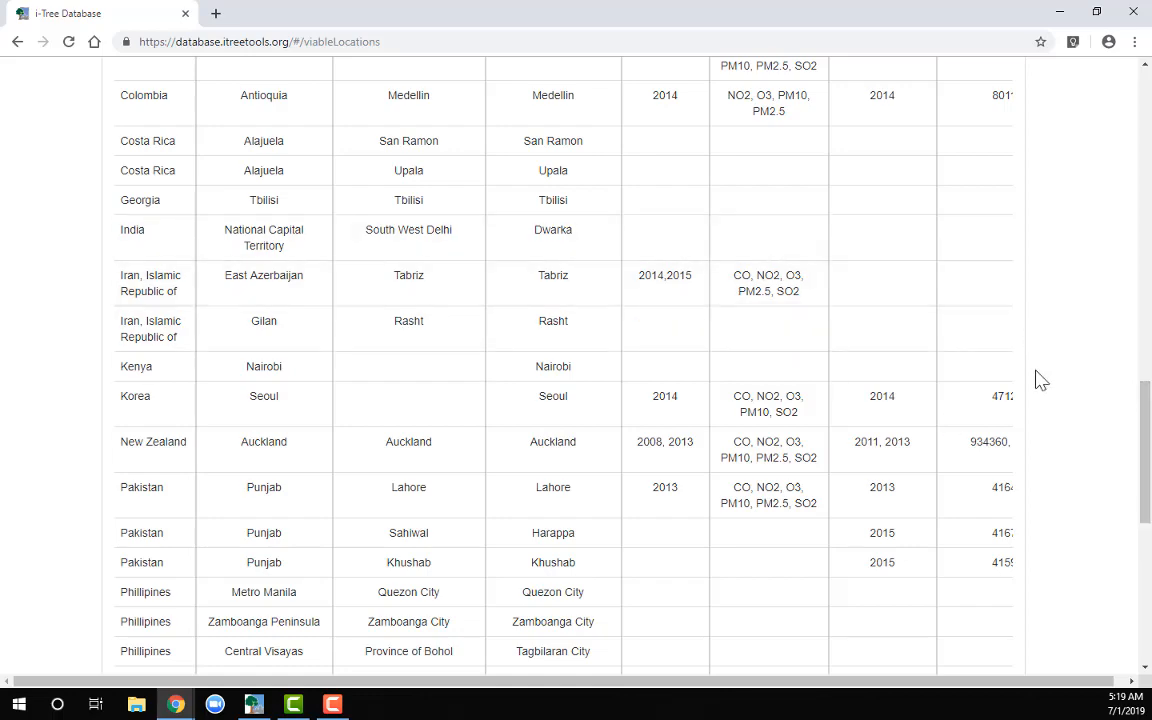
drag(1146, 452, 1147, 72)
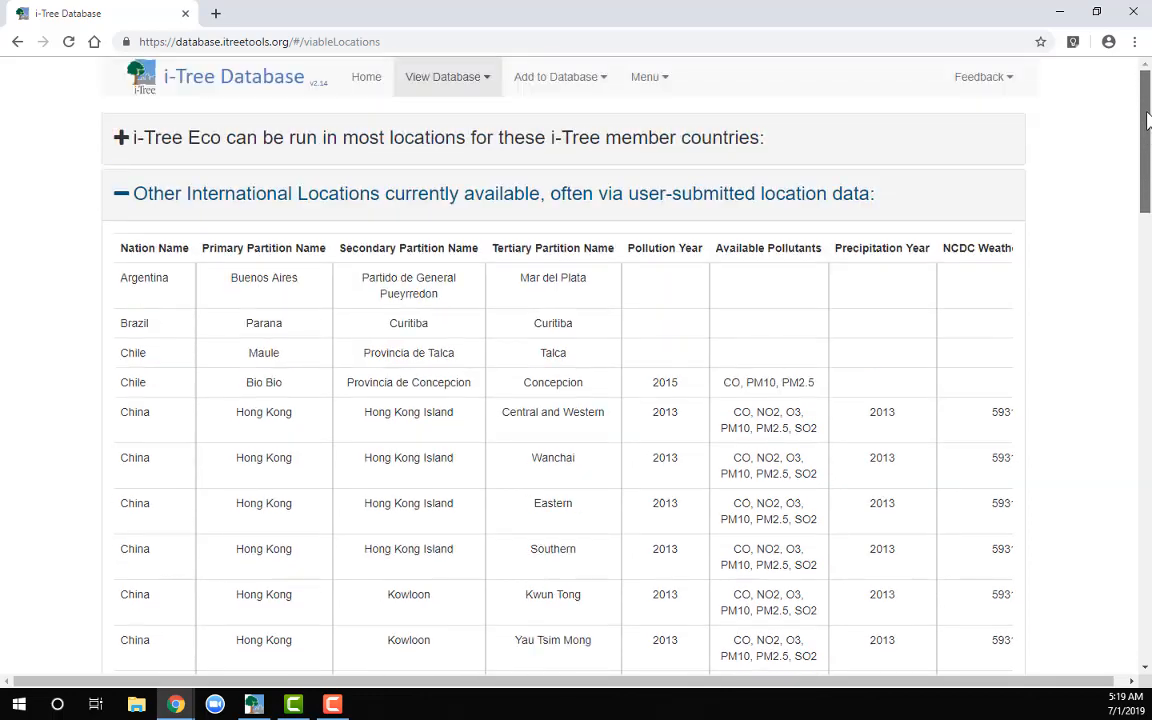
drag(975, 681, 1049, 692)
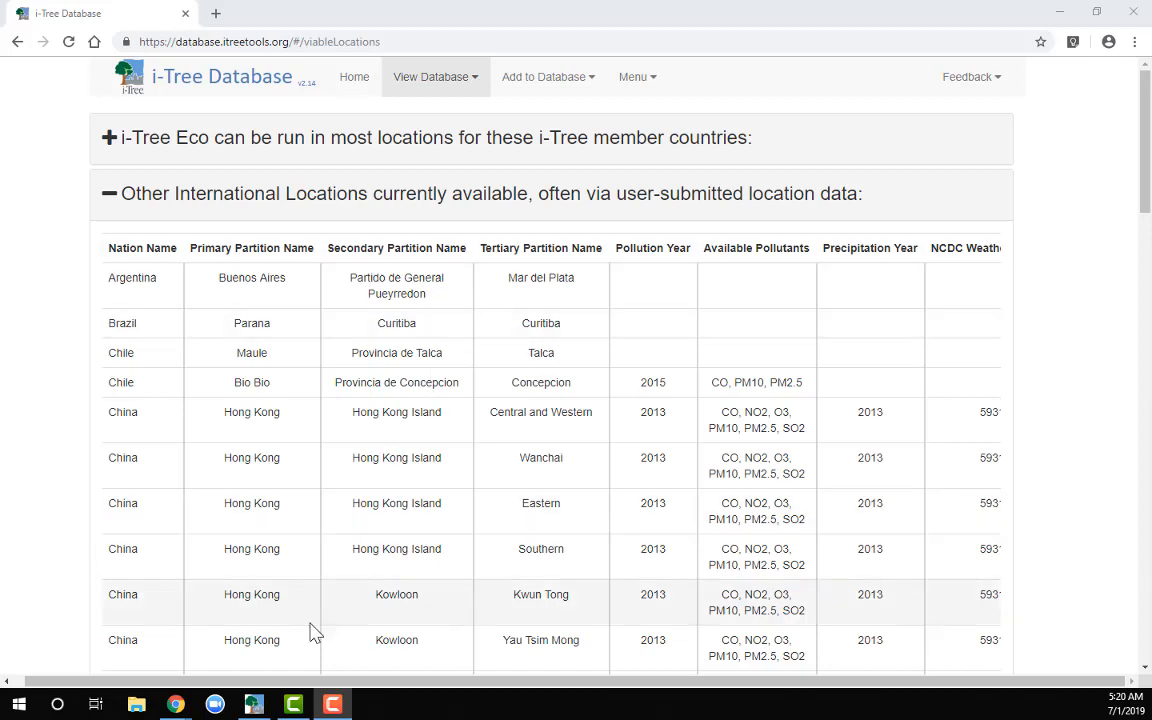
Step: Switch to the i-Tree Eco desktop application, dismiss the What's New notice and maximize the window
click(255, 708)
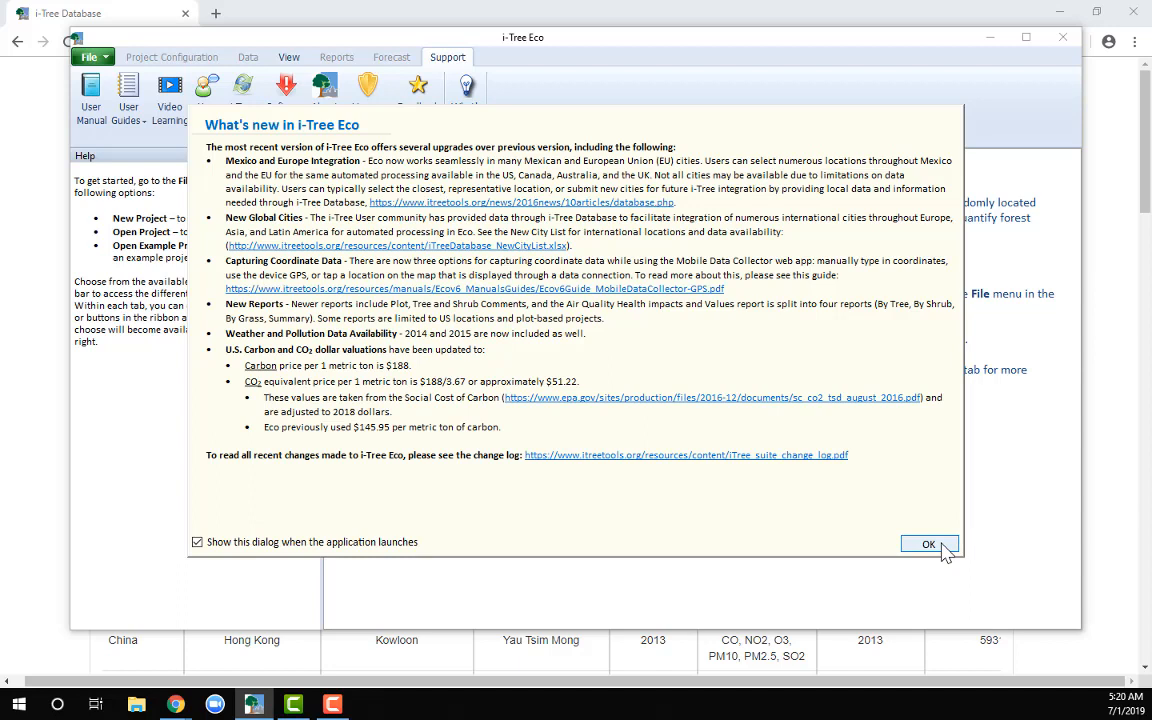
click(928, 545)
click(928, 545)
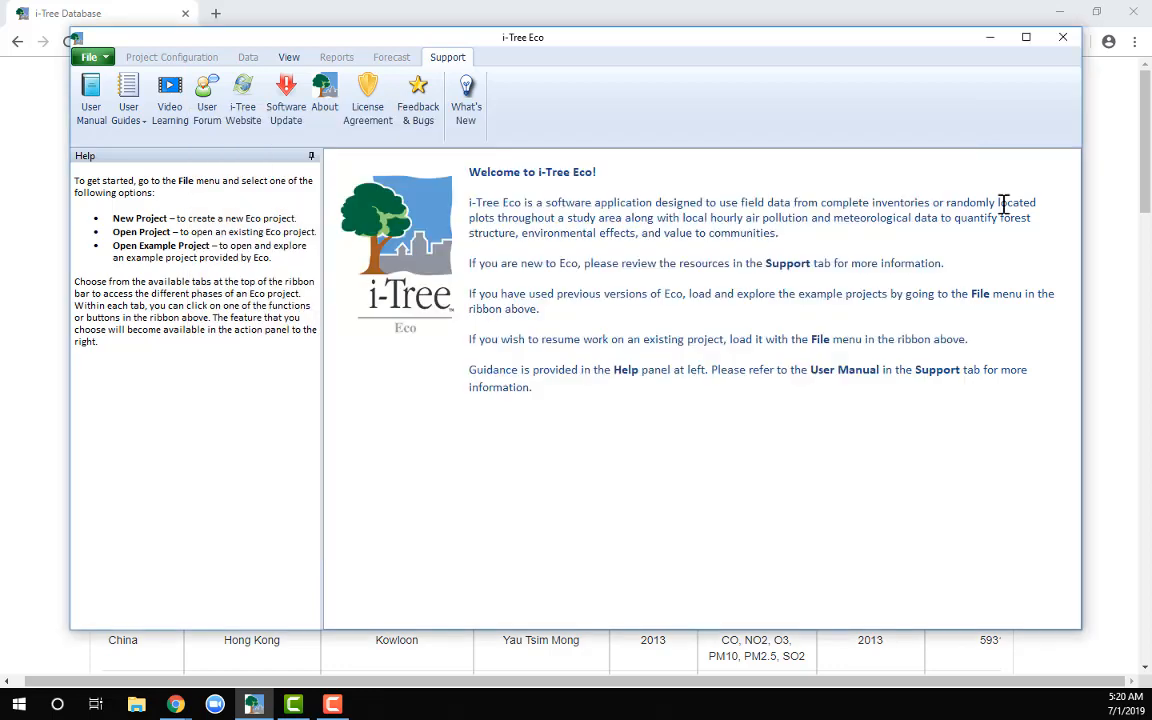
click(1025, 37)
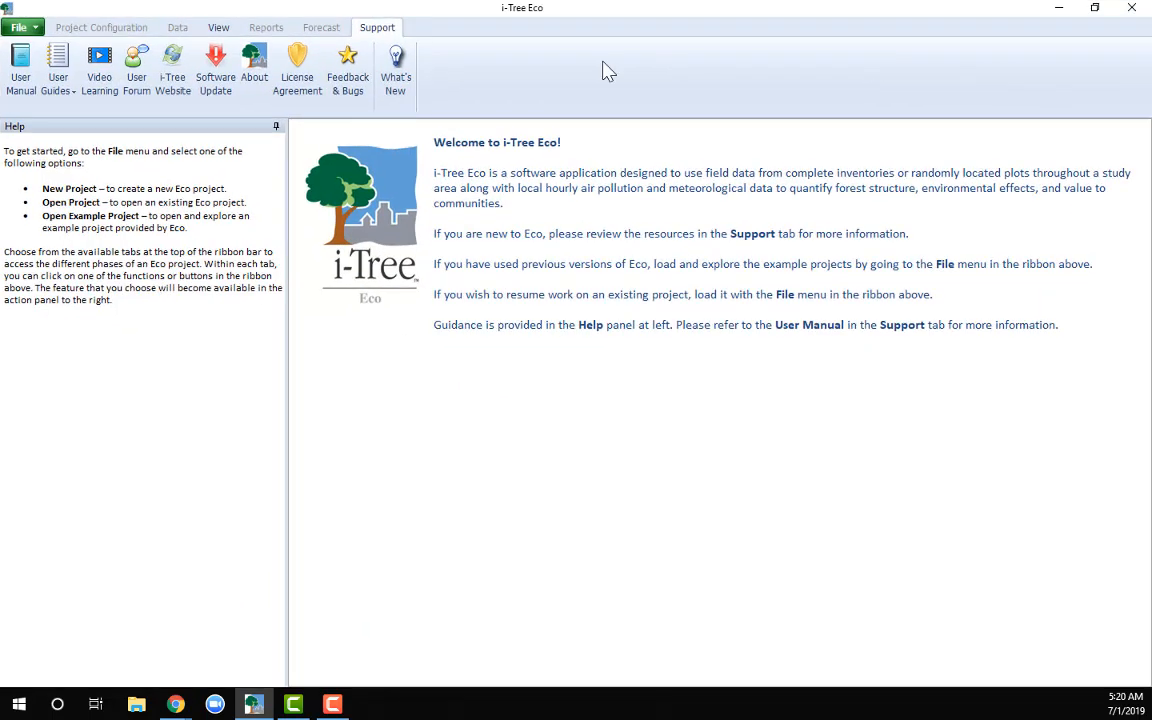
Step: Start a new project of the Complete Inventory type
click(37, 30)
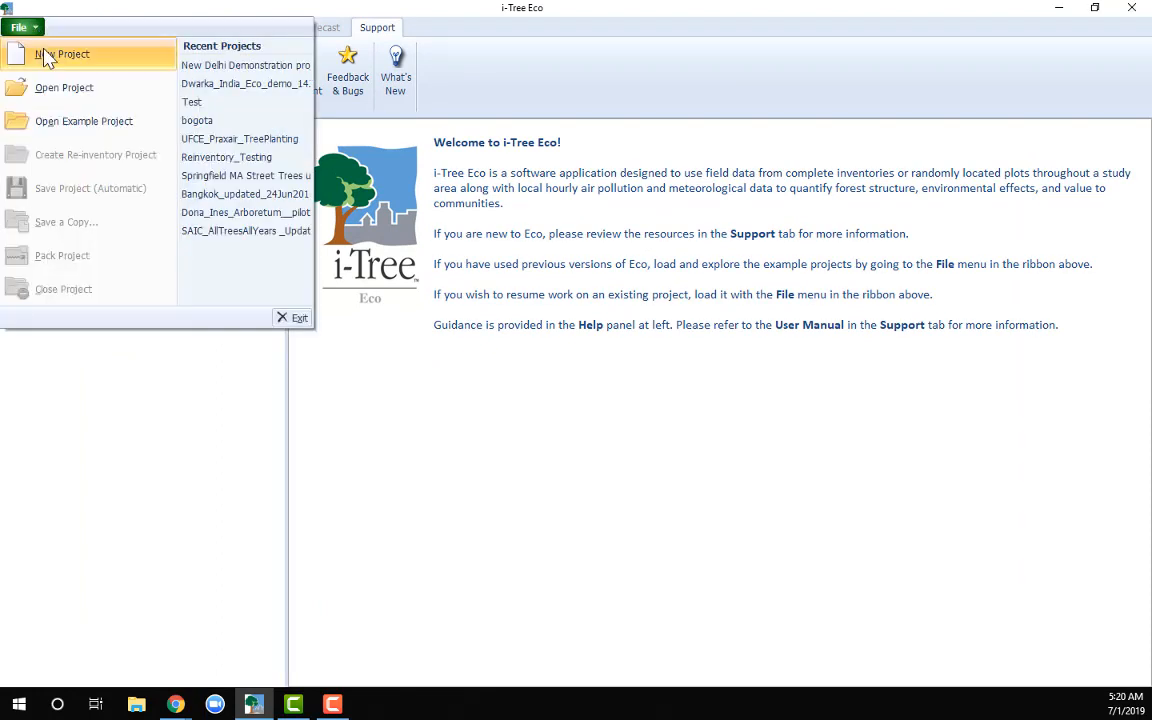
click(45, 56)
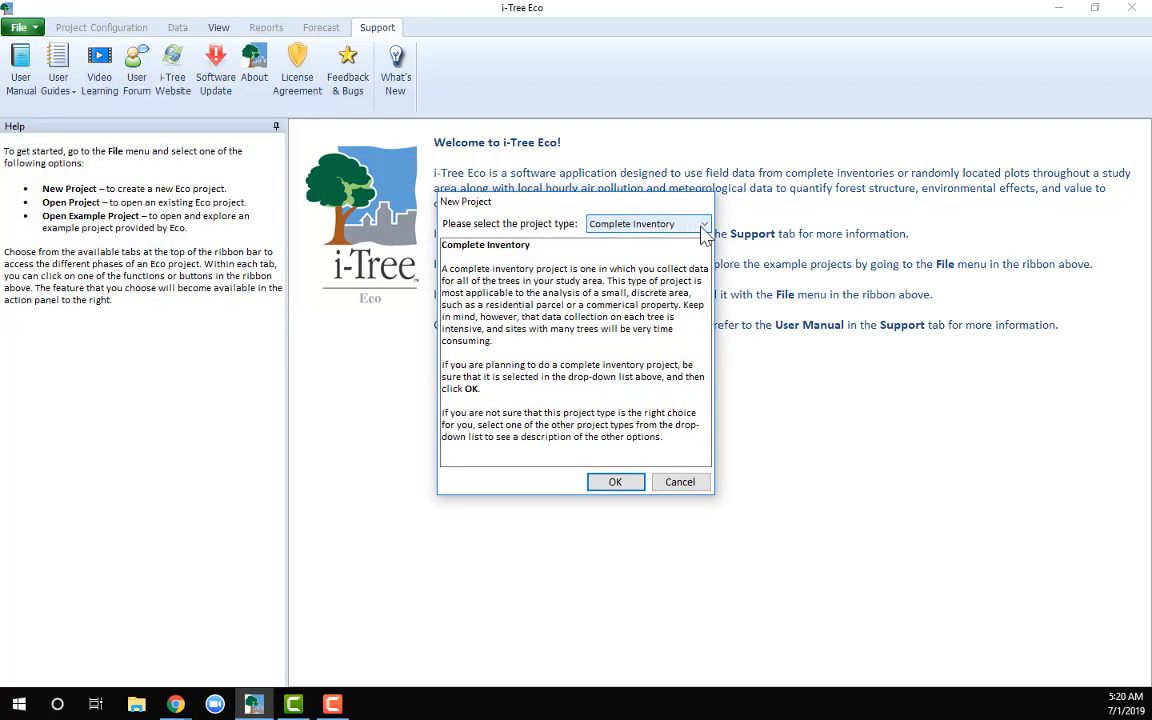
click(619, 486)
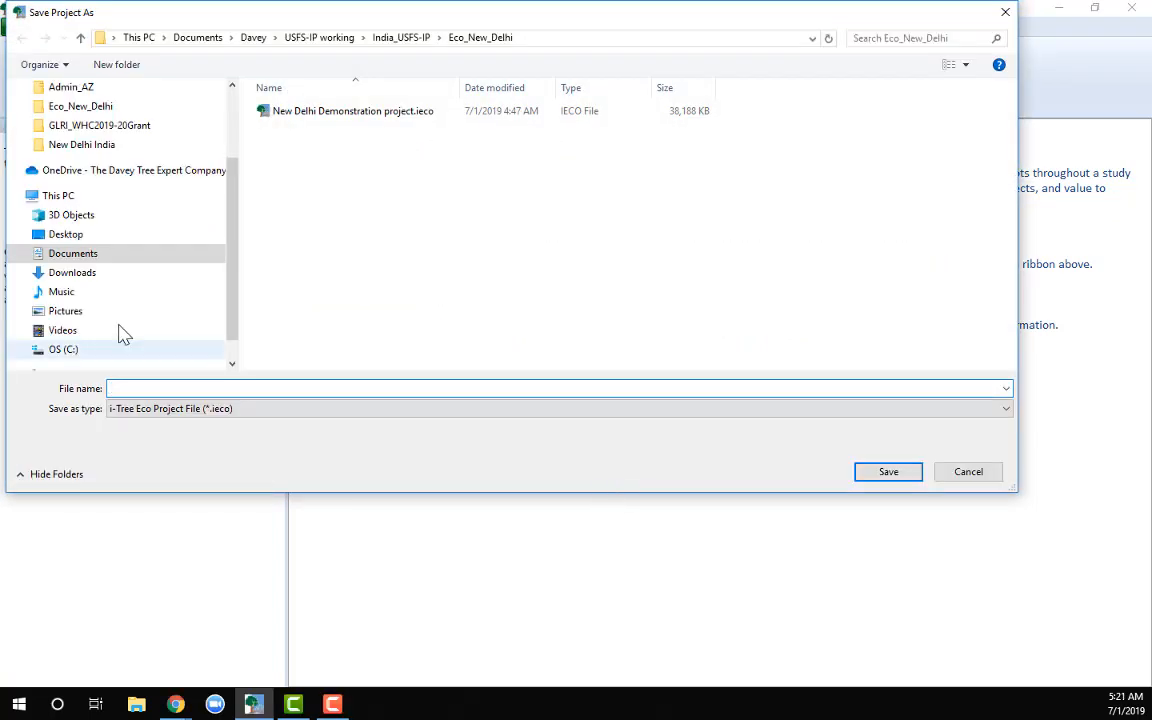
Step: Save the new project file on the Desktop as "Demo for New Delhi"
click(72, 236)
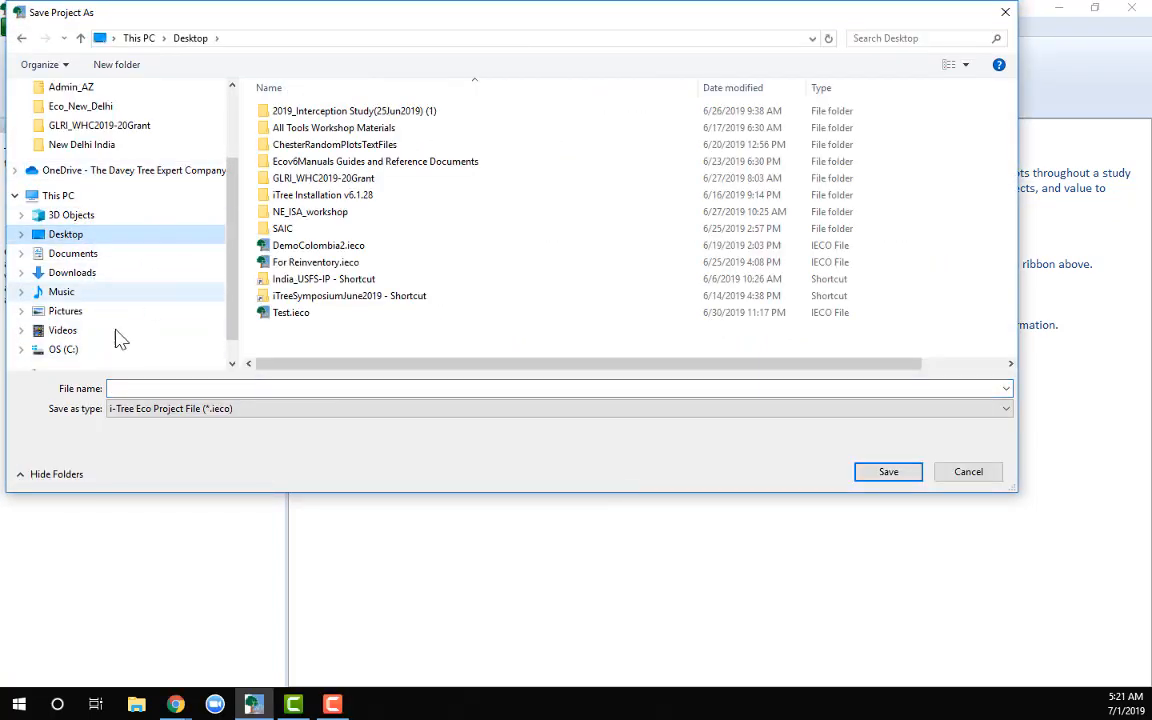
click(159, 386)
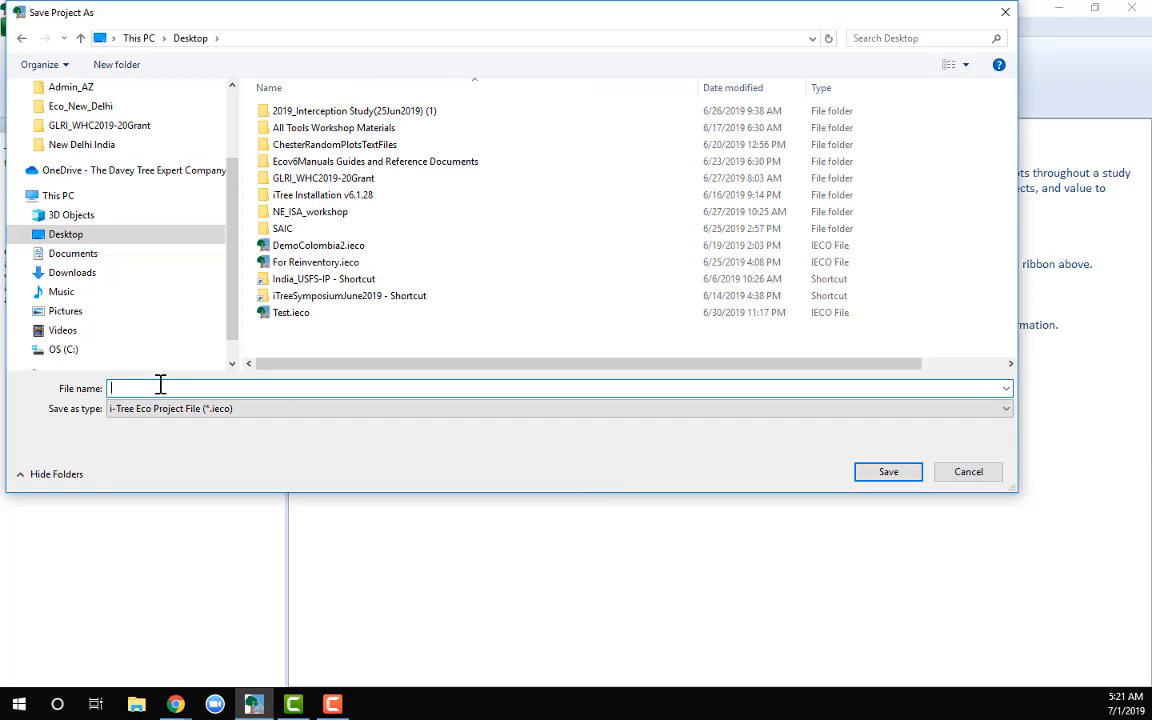
text(Demo for New Delhi)
click(878, 472)
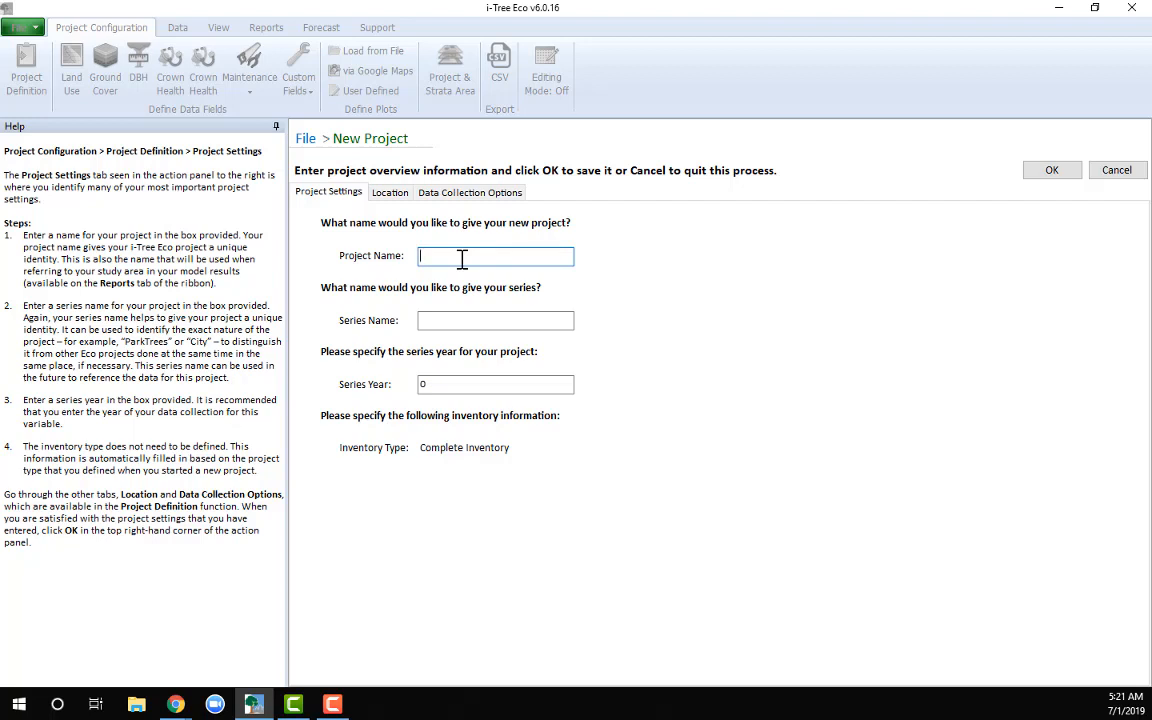
Step: Name the project "New Delhi Demonstration" in the project settings
text(New Delh)
text( Demonsta)
text(tion)
key(BackSpace)
key(BackSpace)
key(BackSpace)
key(BackSpace)
text(ration)
Step: Set the series name to "demo" and the series year to 2019
click(435, 320)
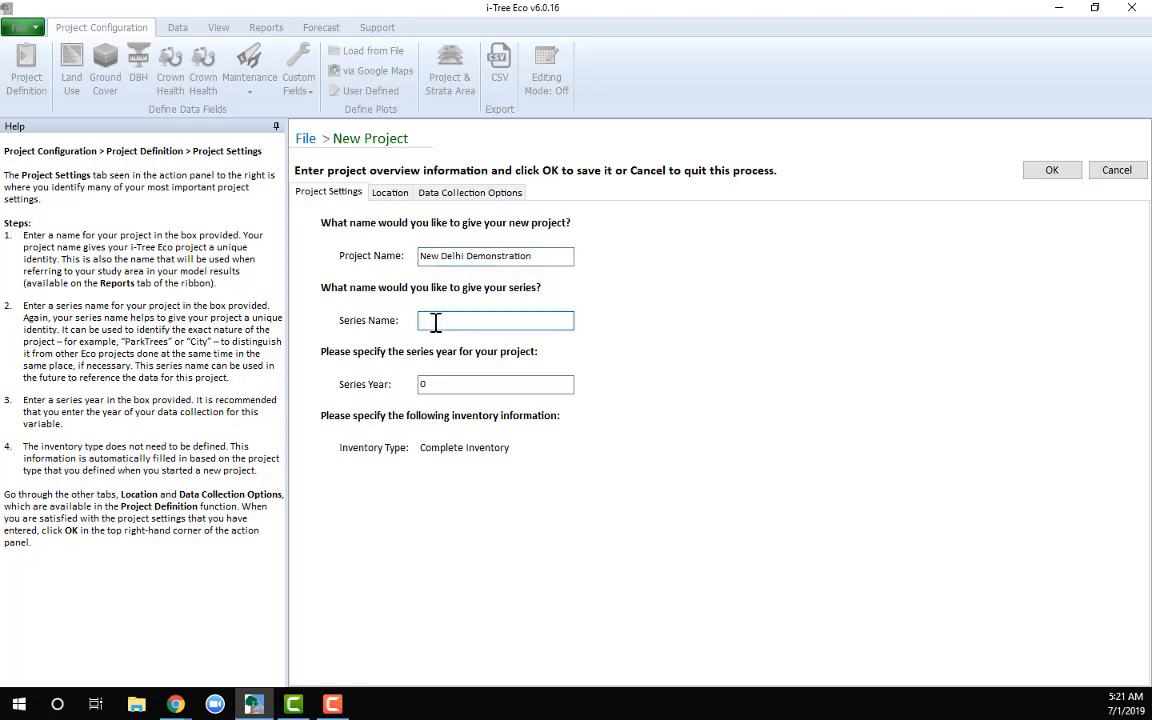
text(demo)
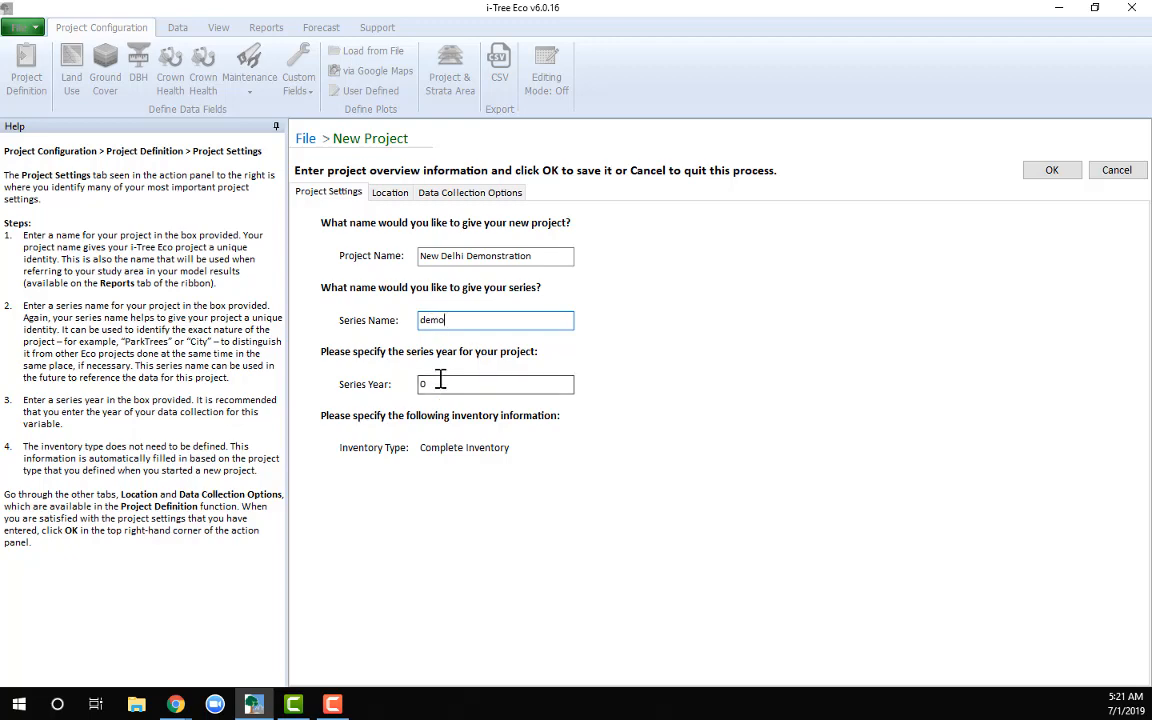
drag(439, 383, 380, 388)
text(2019)
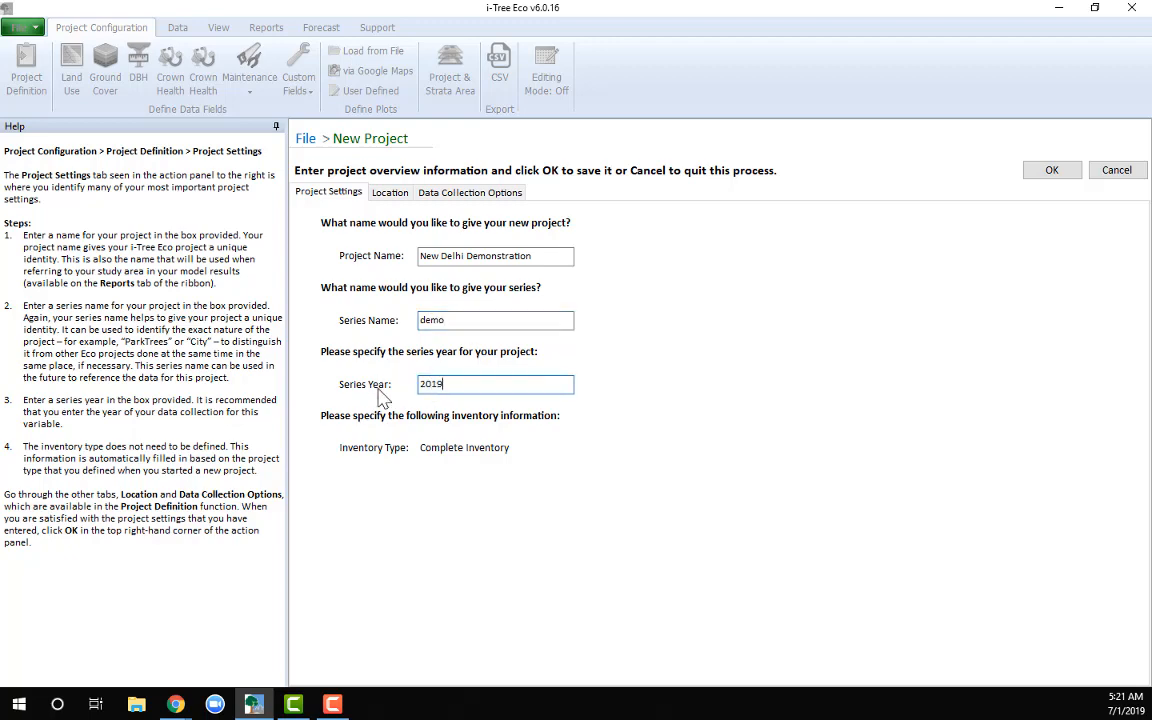
Step: Set the project location to the United Kingdom, with England as the country and London as the region
click(390, 196)
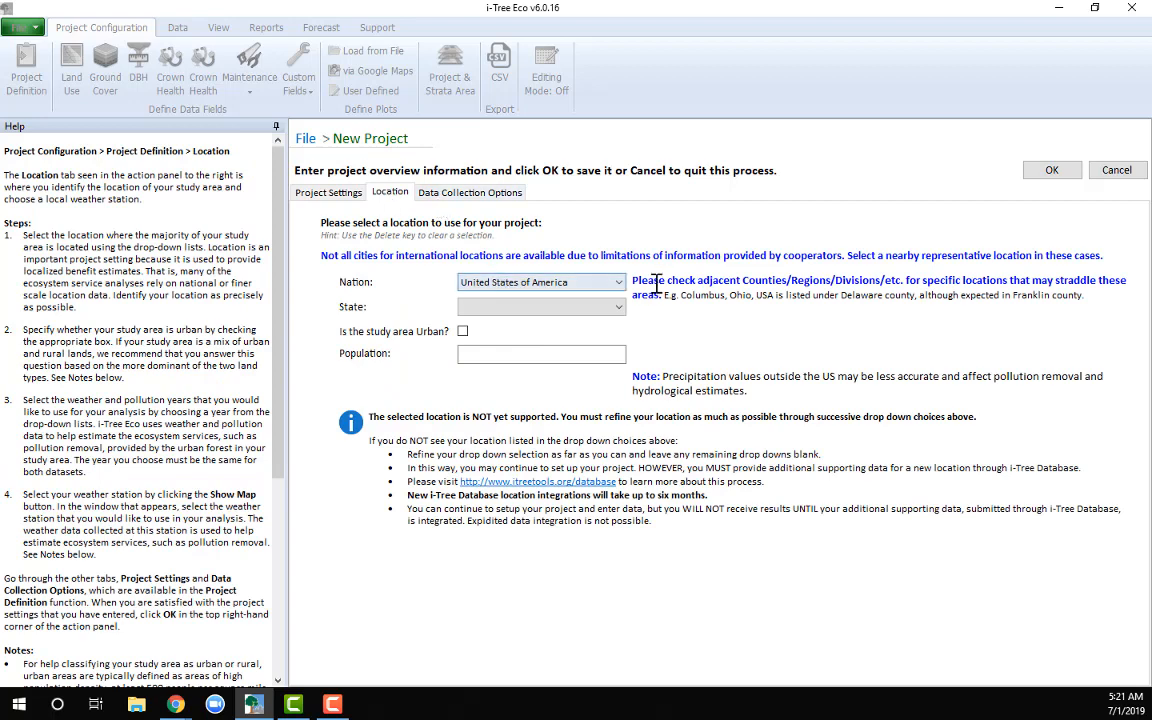
click(619, 283)
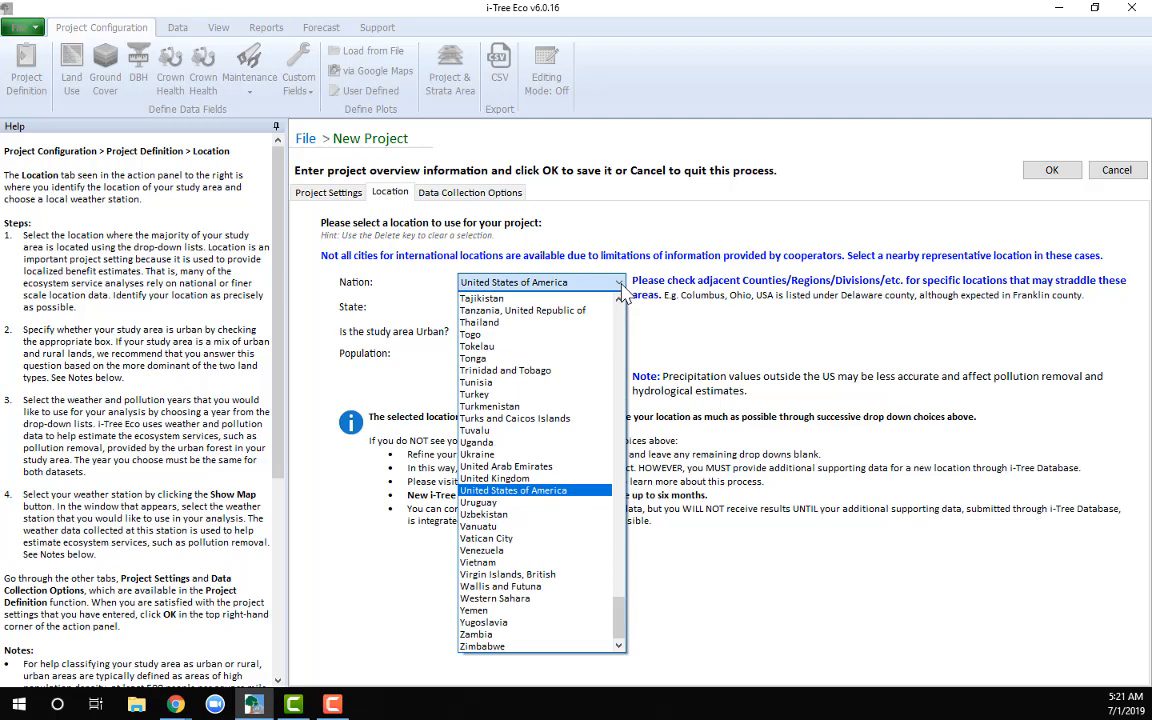
click(515, 478)
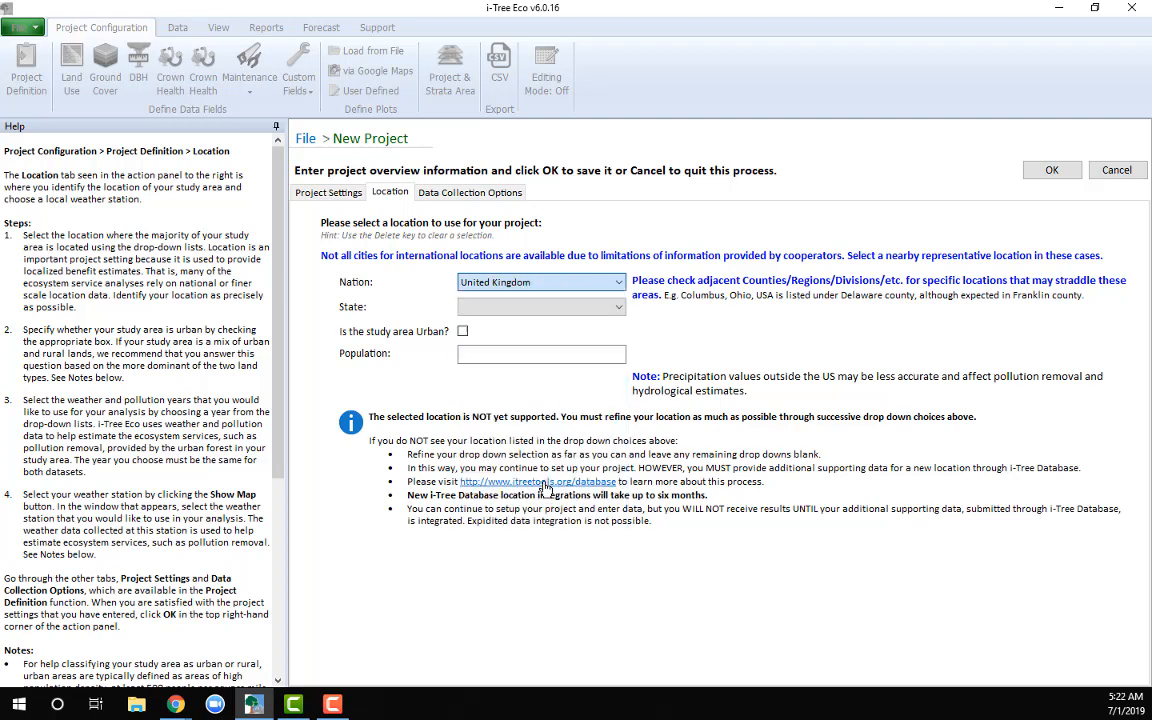
click(617, 308)
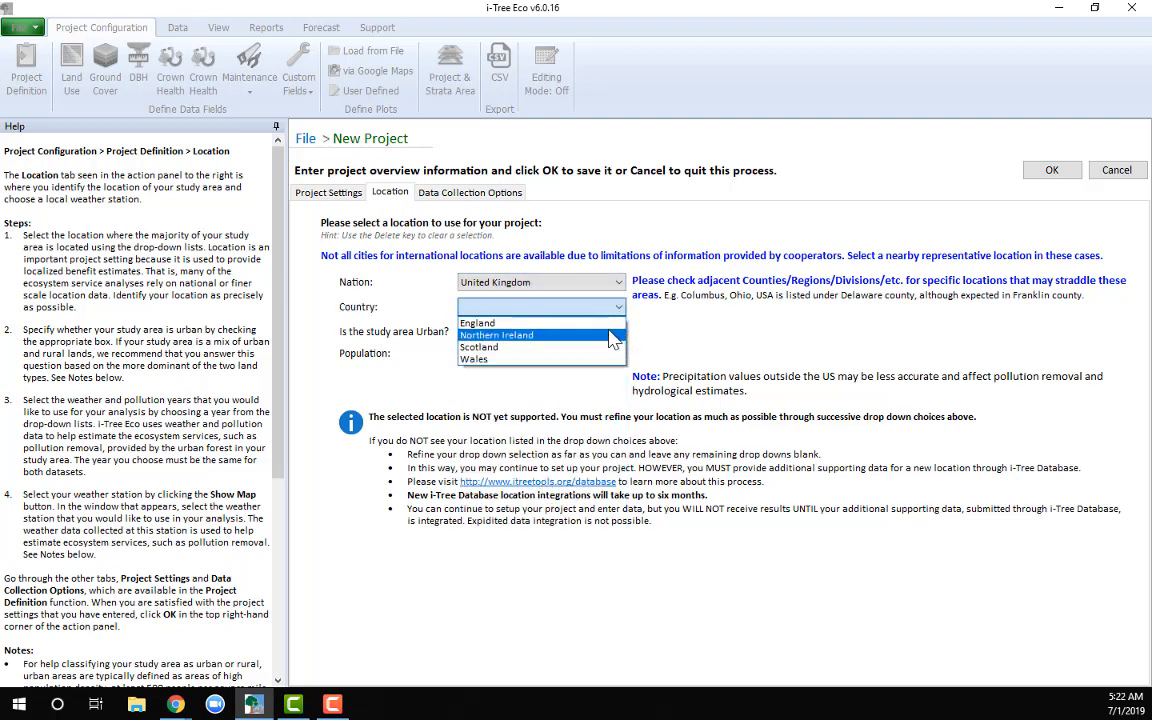
click(612, 324)
click(620, 334)
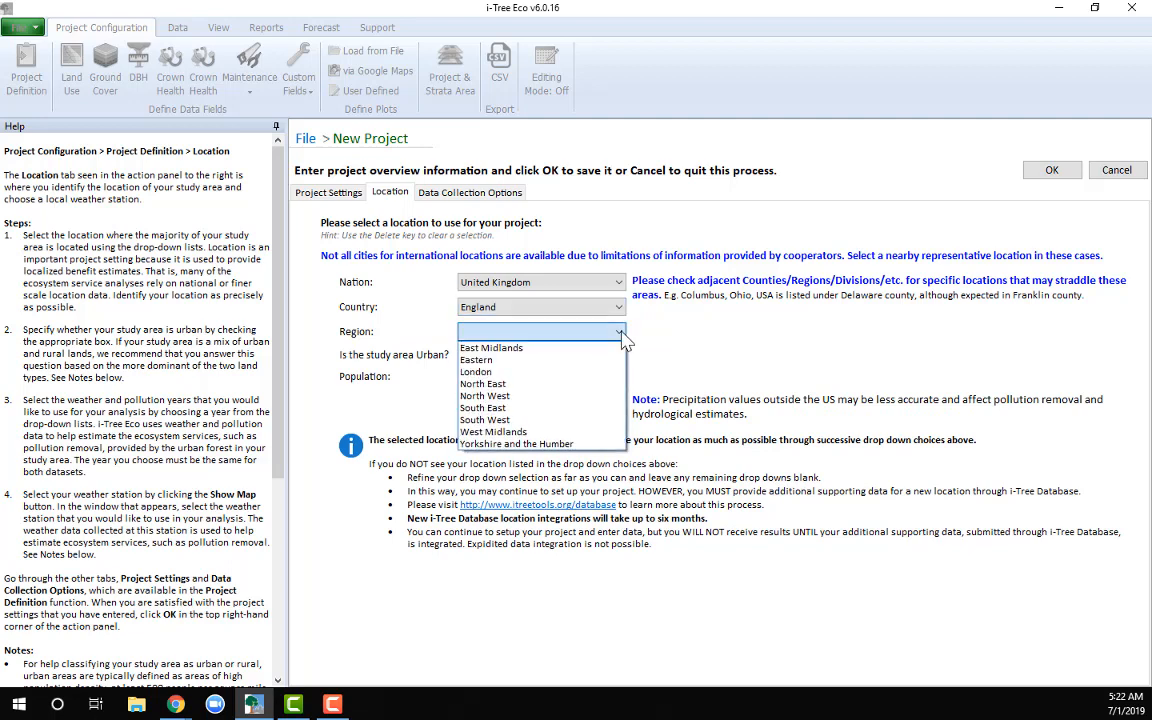
click(607, 369)
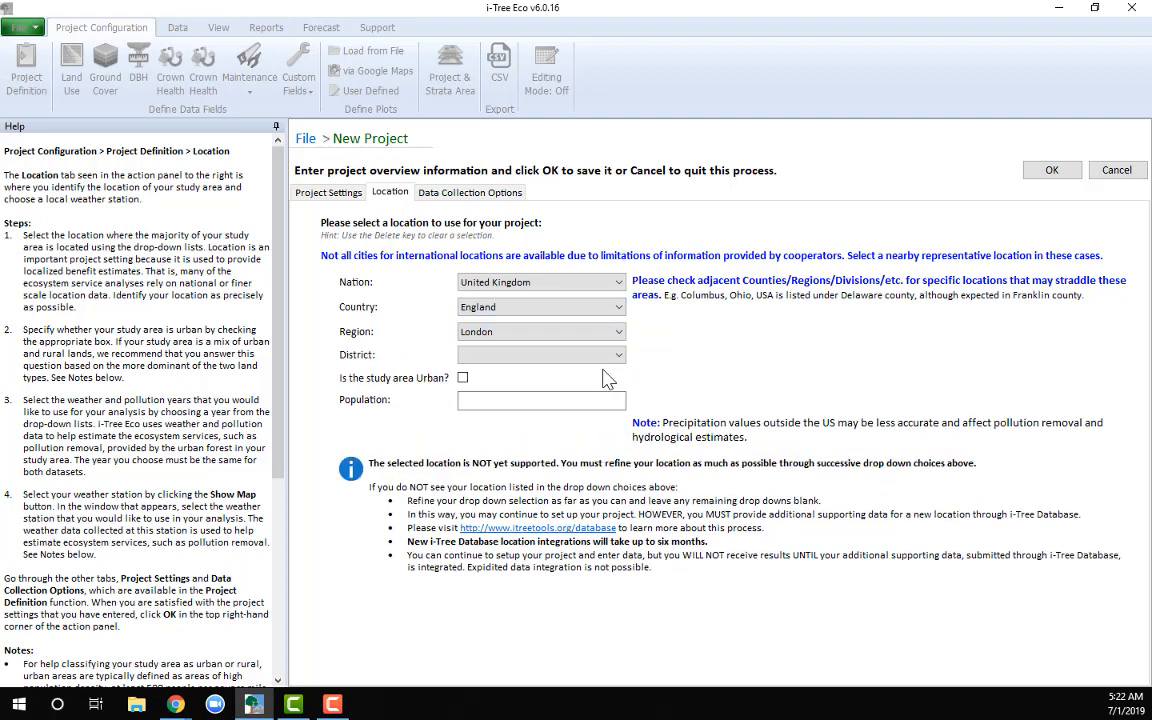
Step: Change the nation of the project location to India
click(612, 284)
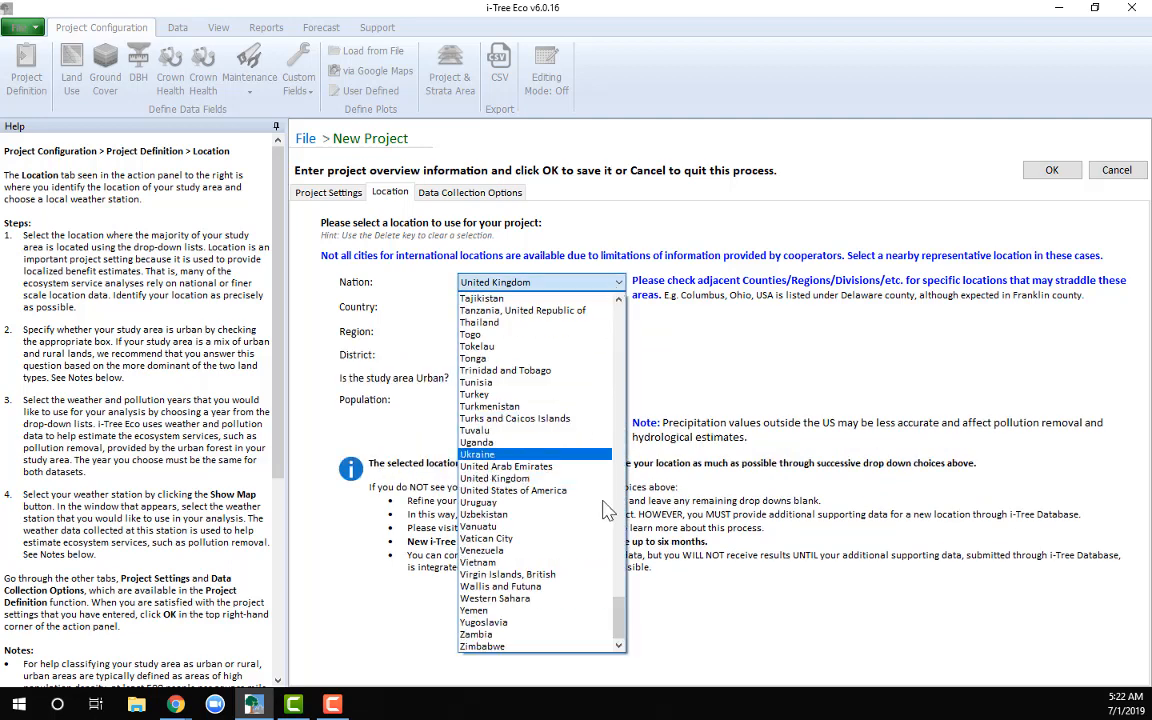
drag(620, 618, 622, 449)
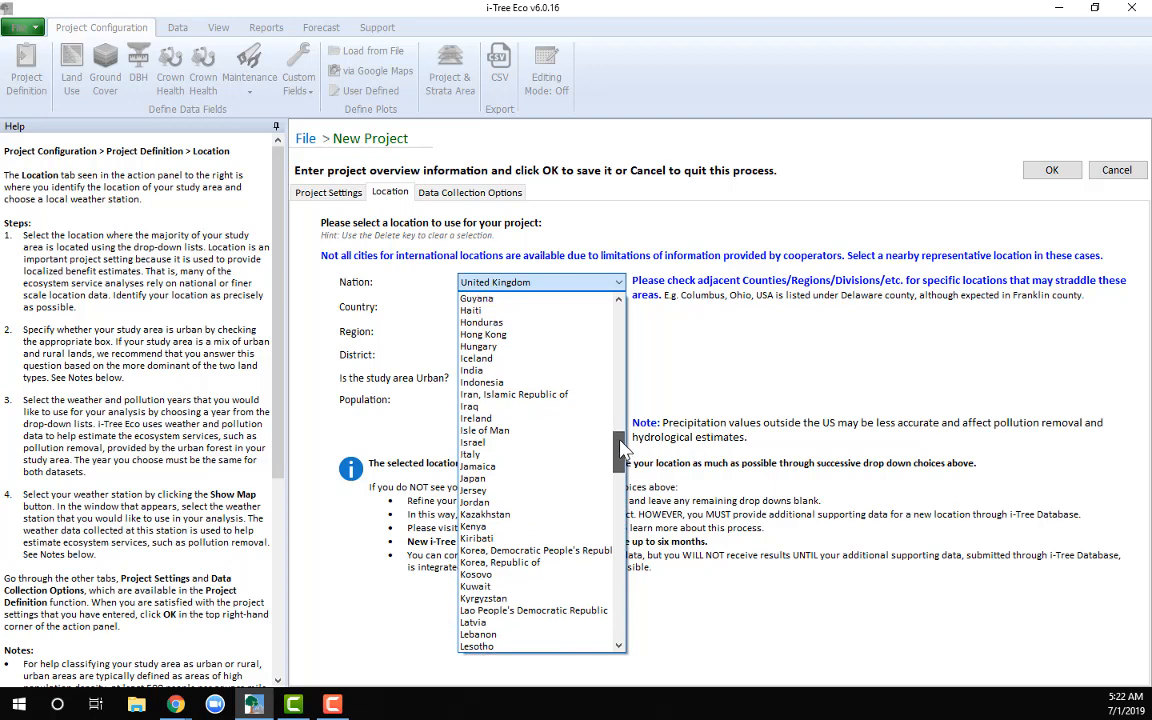
click(575, 370)
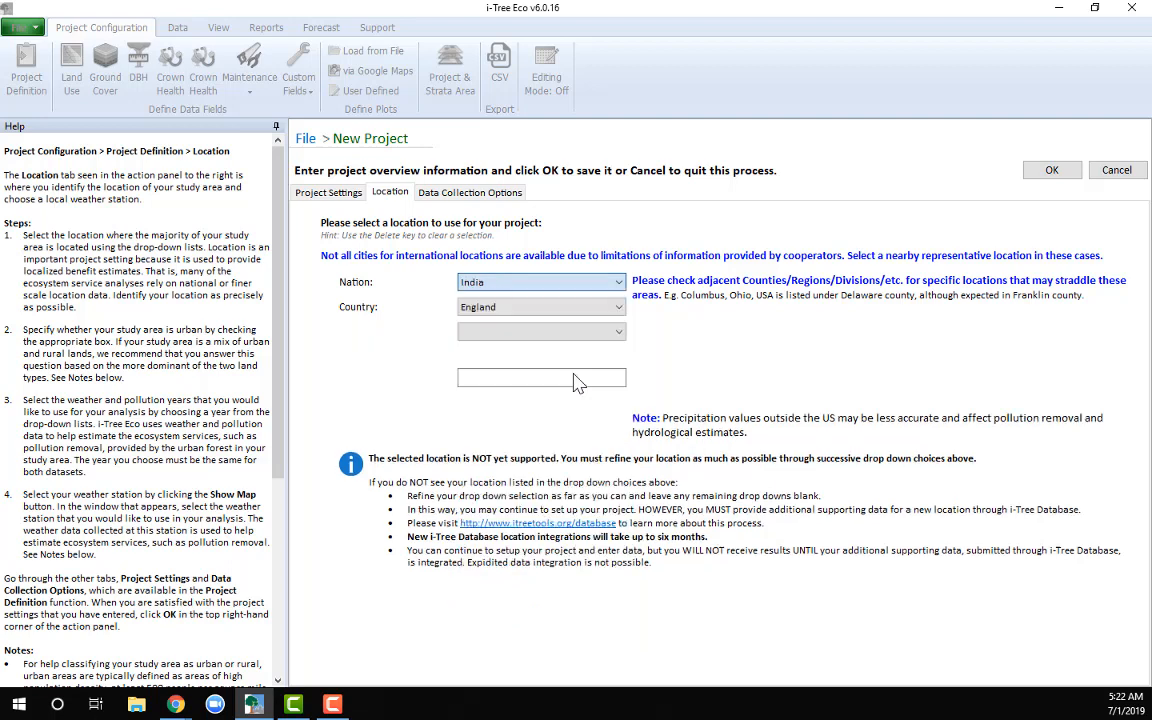
Step: Choose Andhra Pradesh as the state, East Godavari as the district and Rajahmundry as the city
click(620, 308)
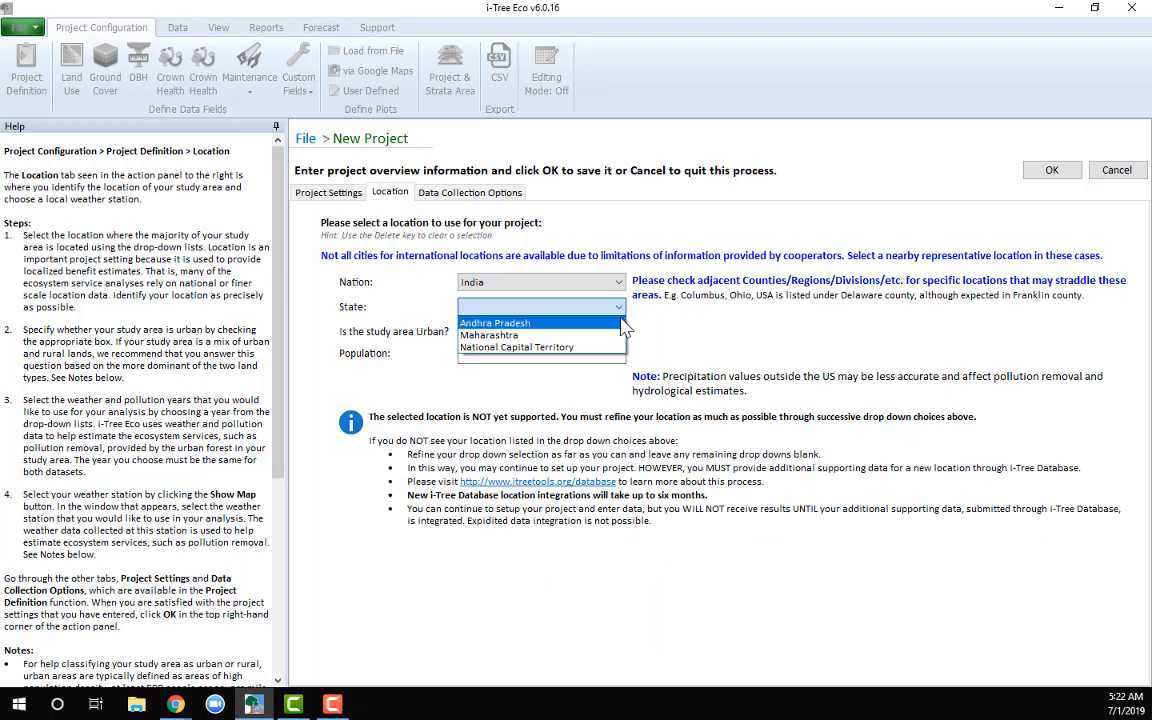
click(620, 323)
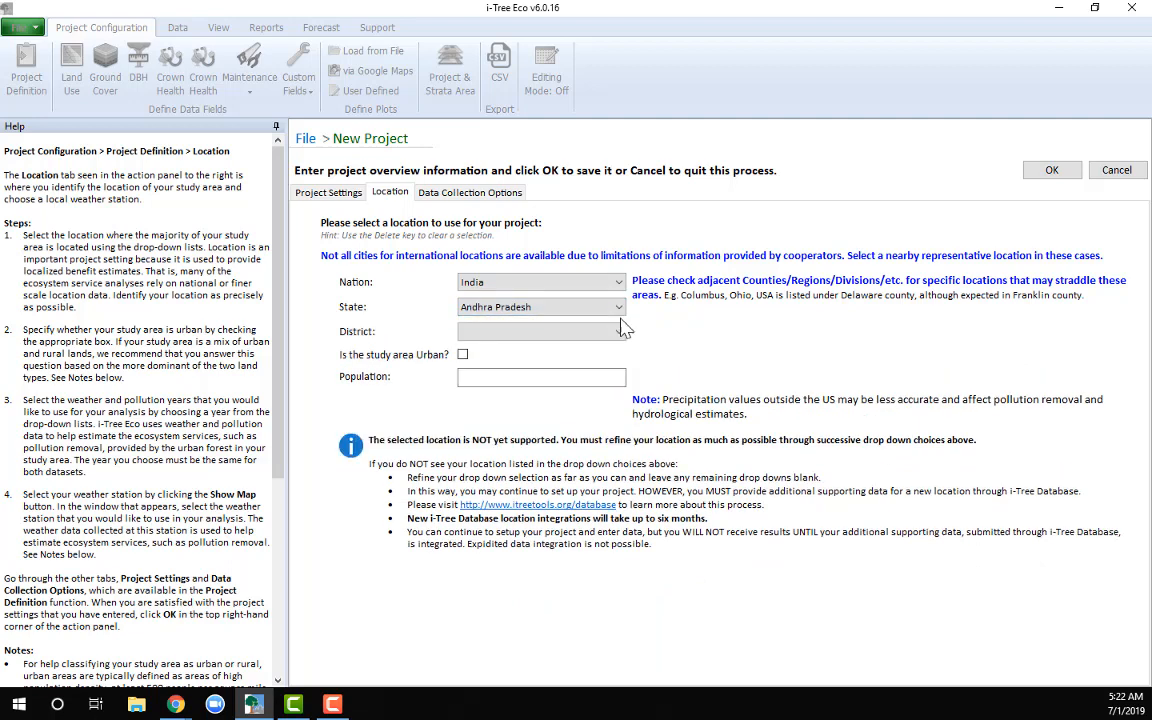
click(619, 331)
click(560, 348)
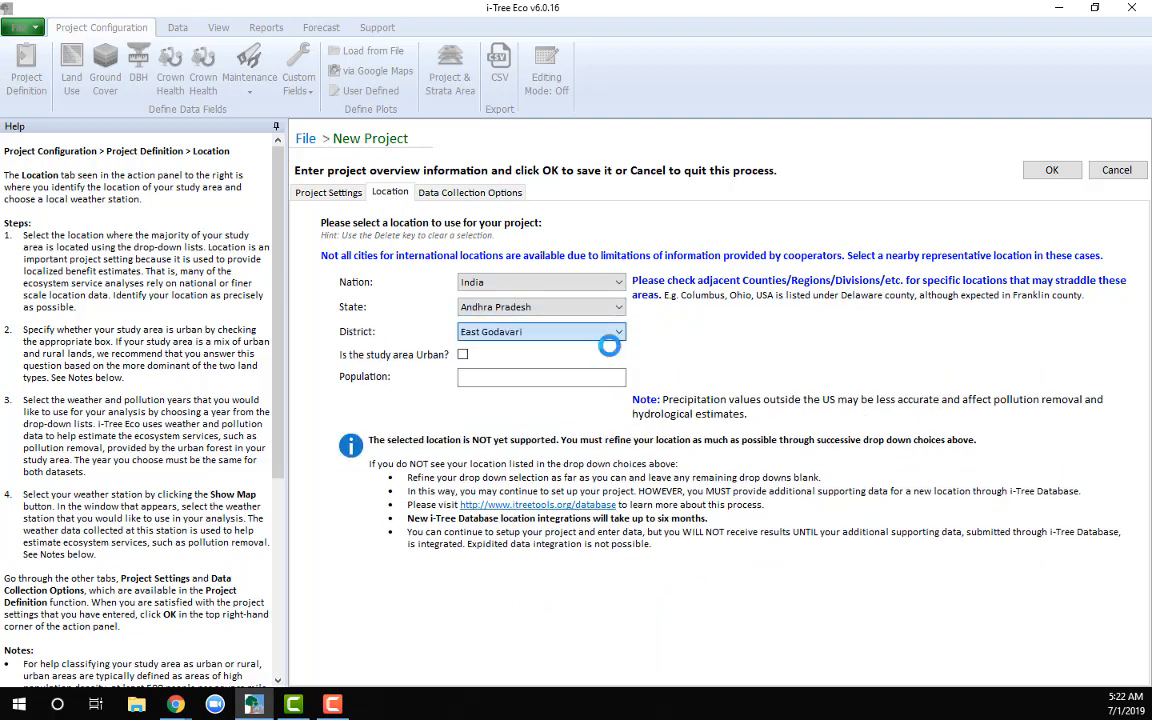
click(619, 355)
click(615, 371)
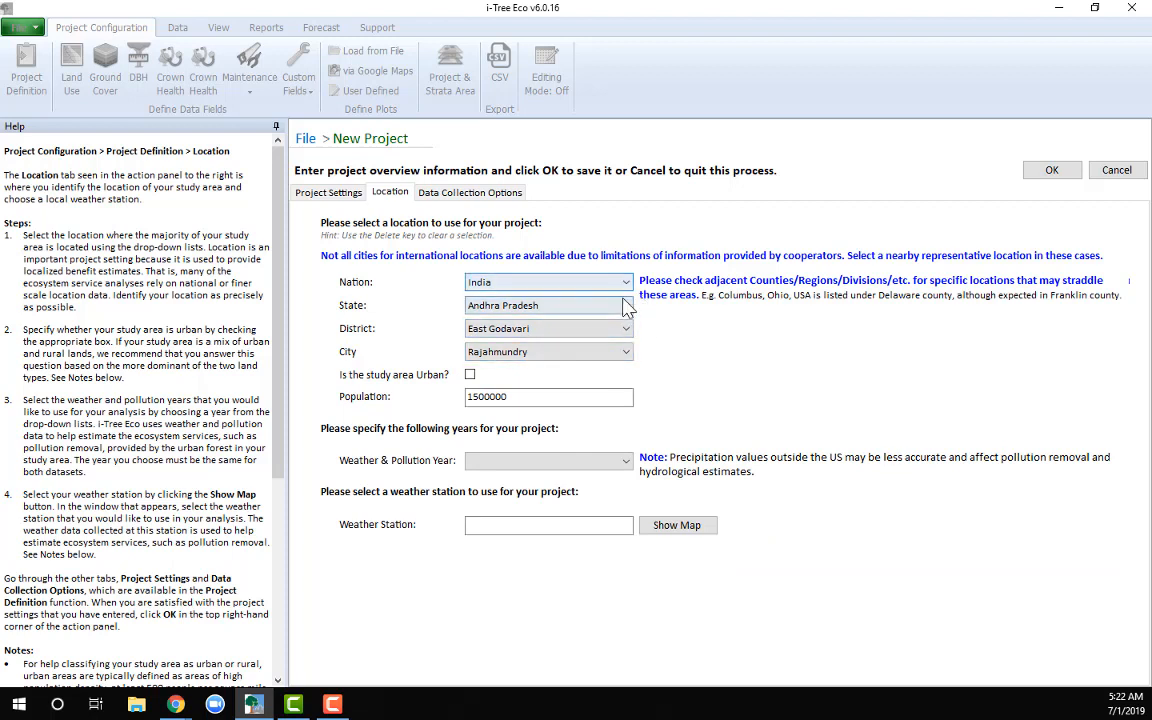
Step: Switch the state to Maharashtra, with Mumbai as both the district and the city
click(627, 306)
click(629, 337)
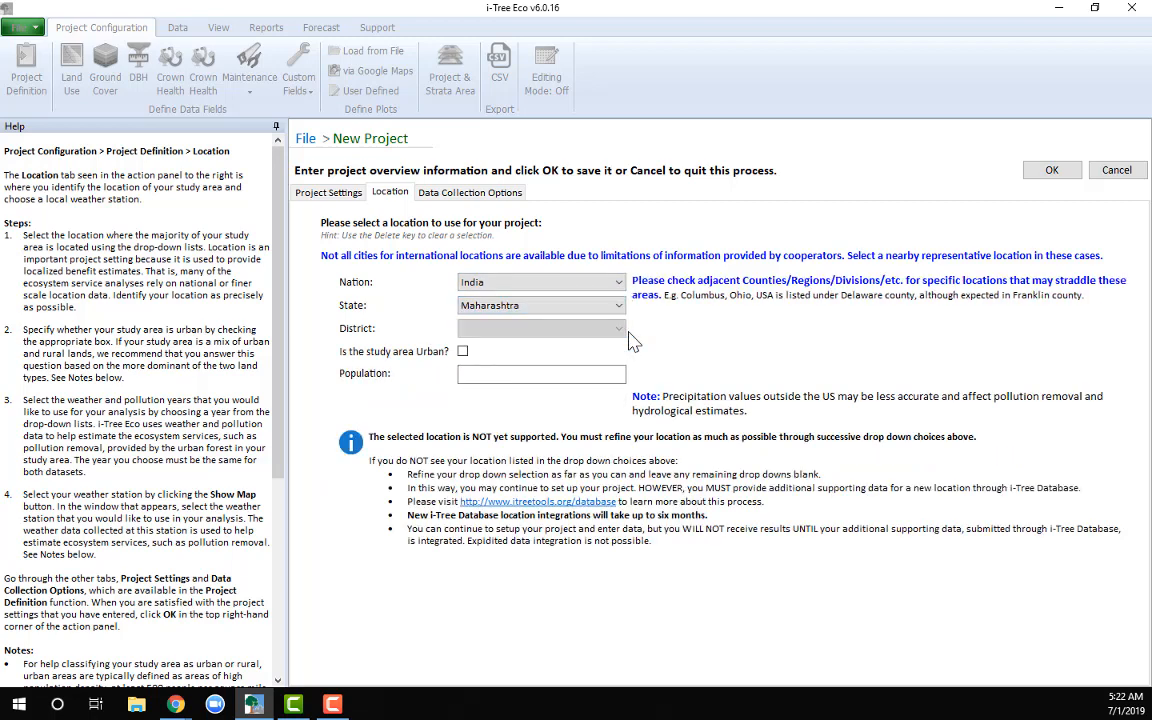
click(619, 330)
click(617, 350)
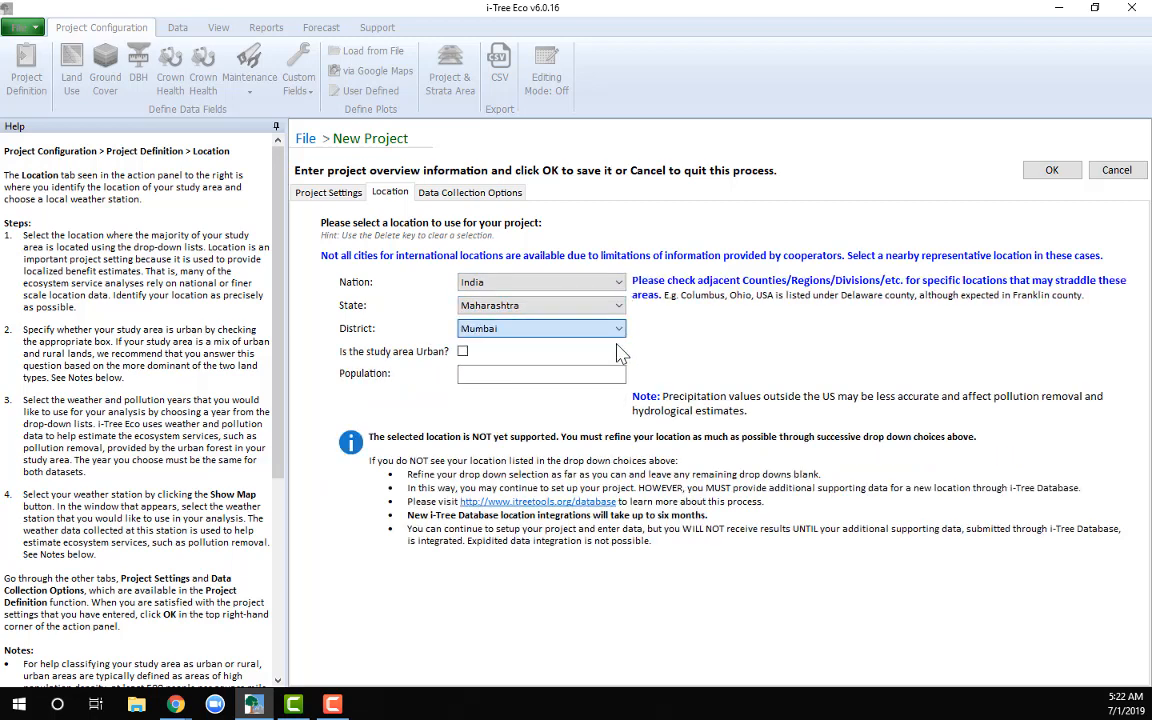
click(619, 351)
click(617, 373)
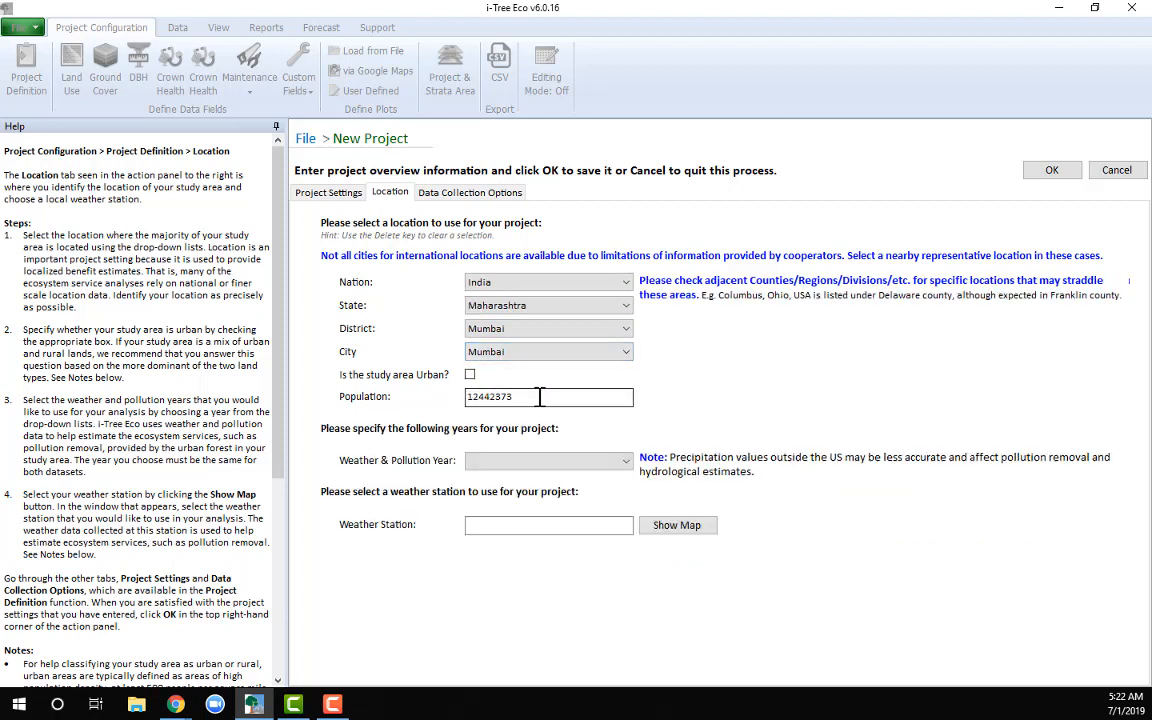
Step: Change the state to National Capital Territory, the district to South West Delhi and the city to Dwarka
click(628, 307)
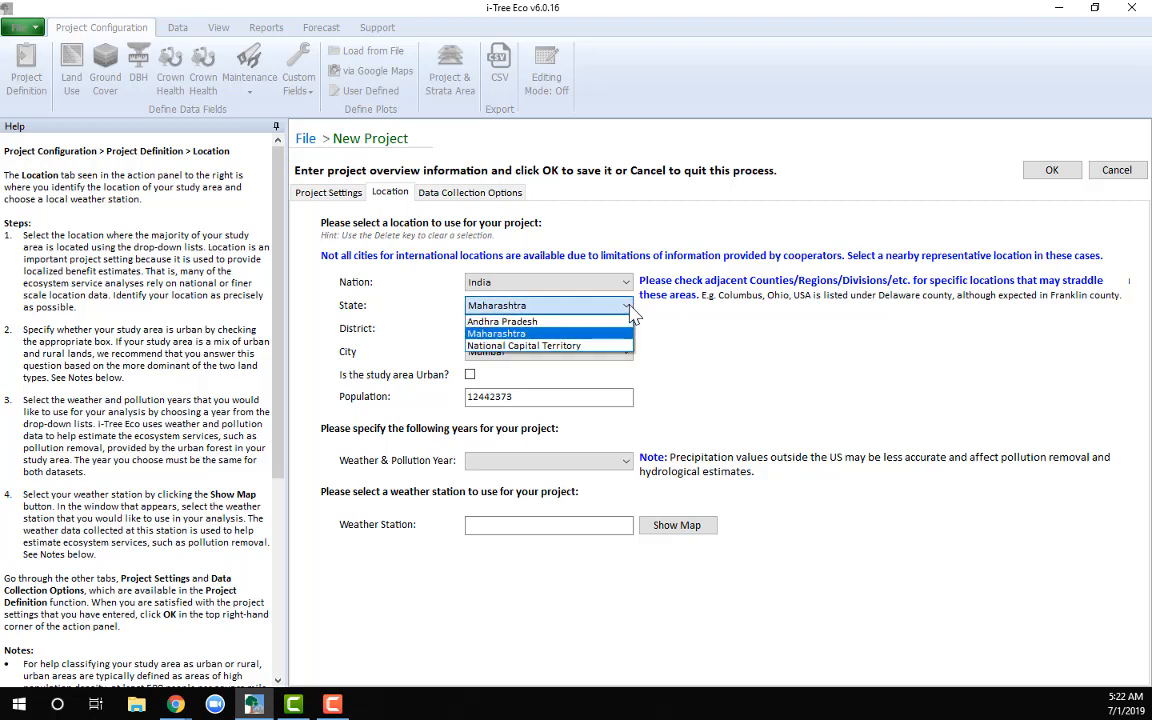
click(615, 345)
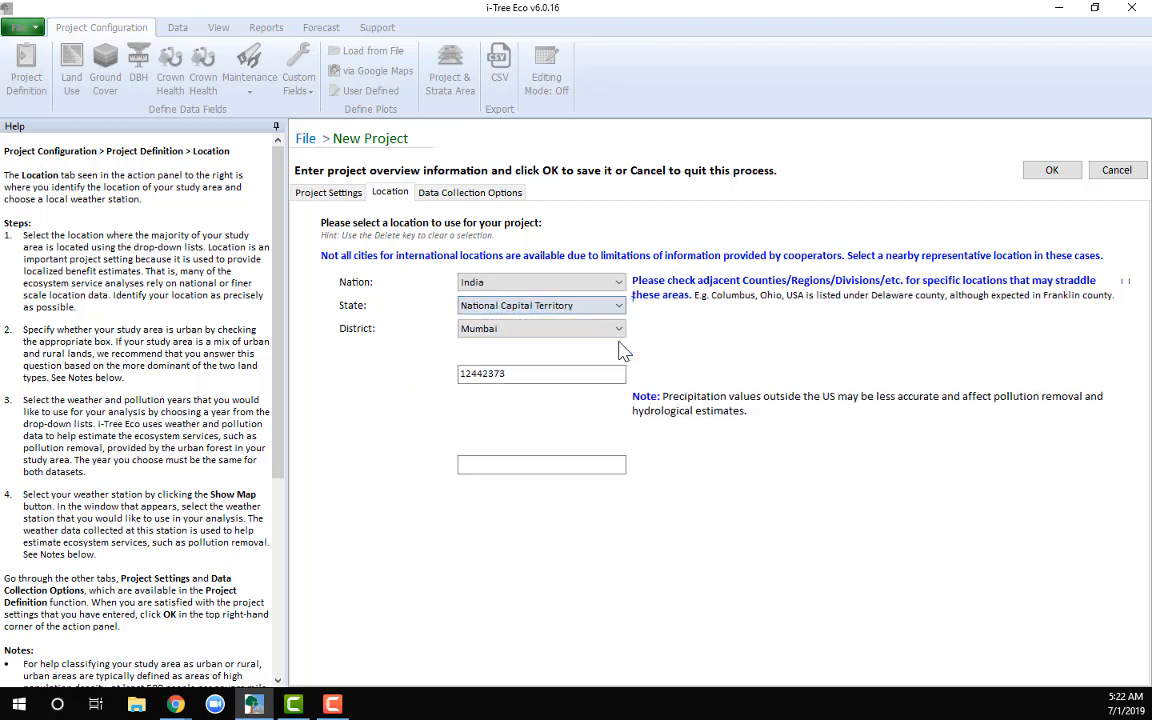
click(620, 330)
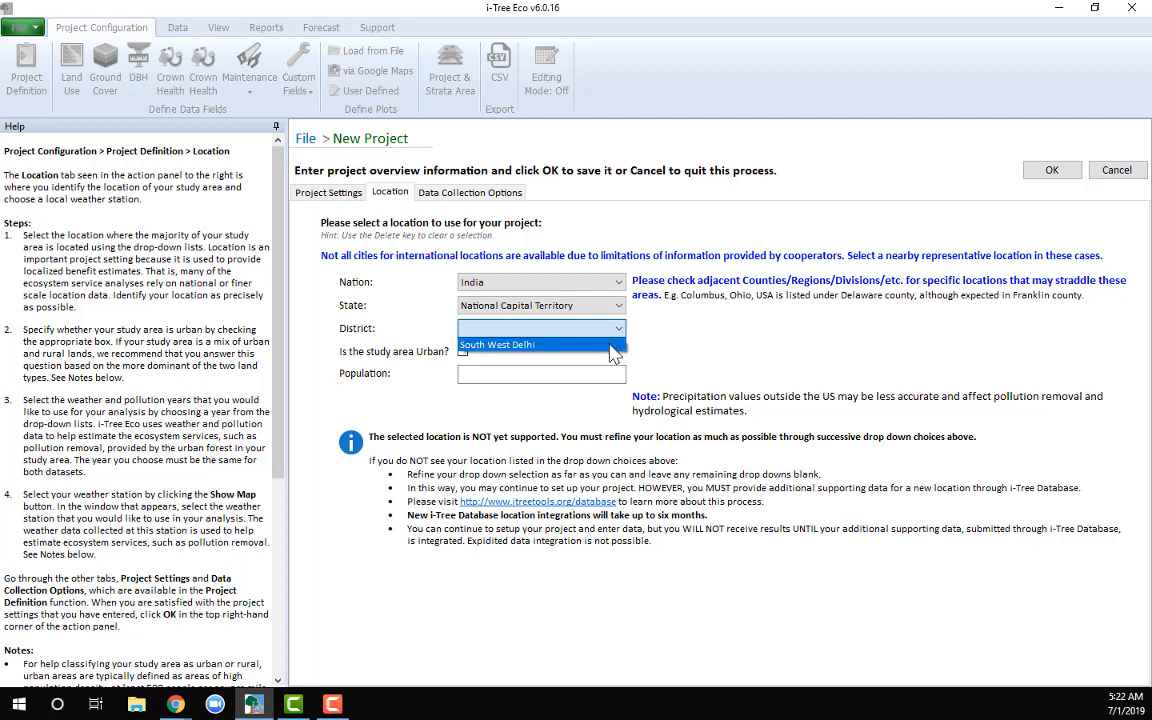
click(608, 343)
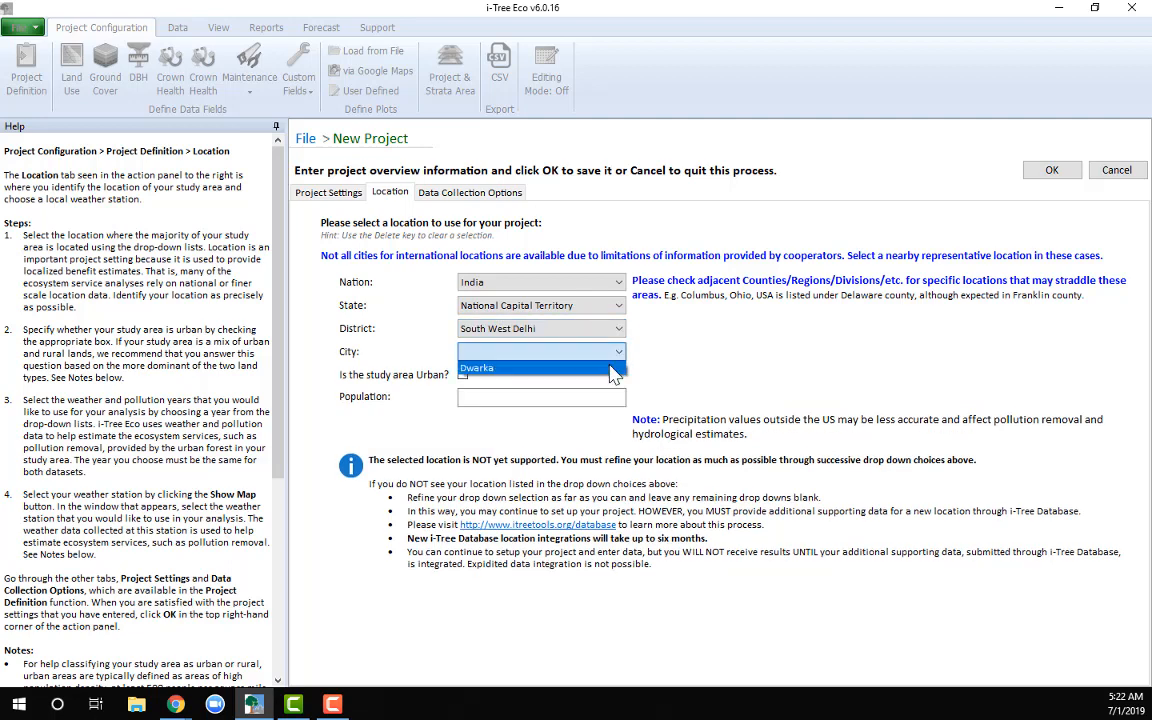
click(610, 368)
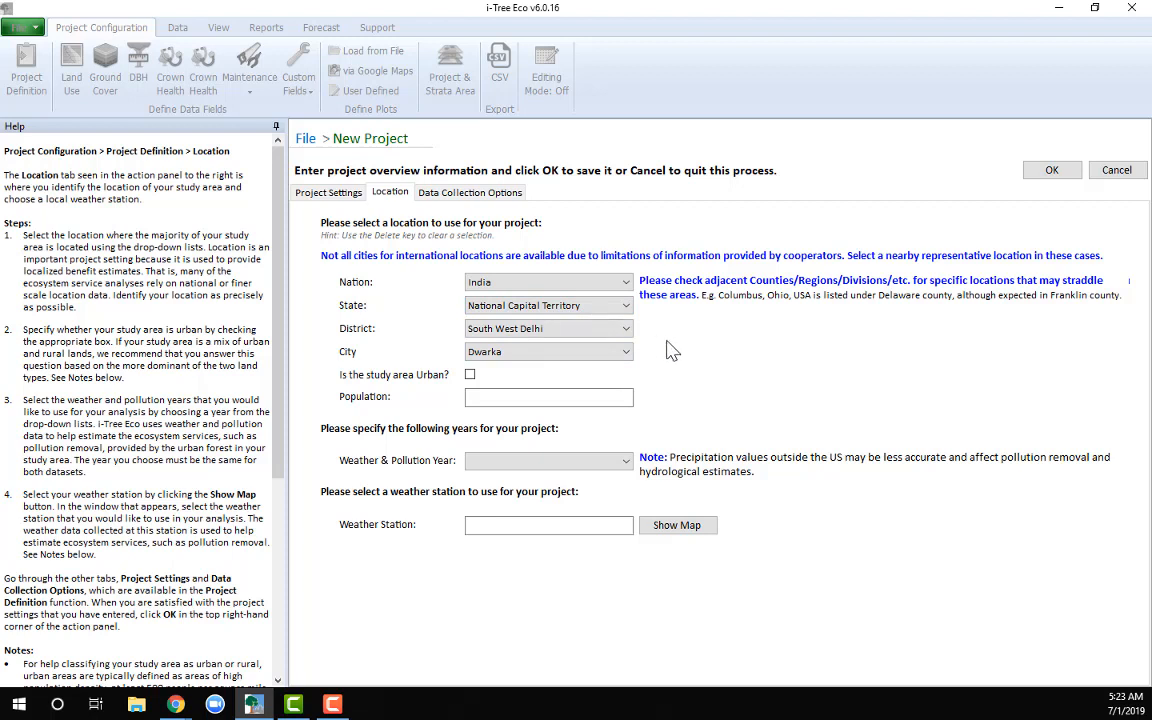
Step: Set the location to Mumbai city in the Mumbai district of Maharashtra, with 2015 (Weather only) as the weather and pollution year
click(626, 306)
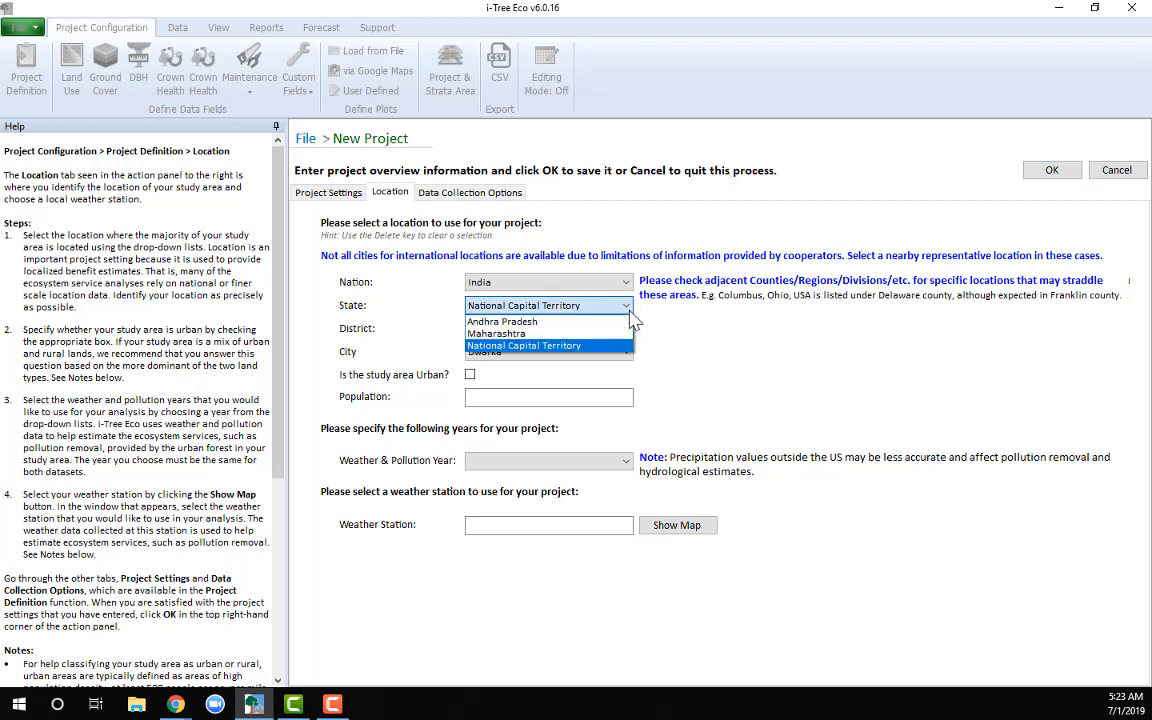
click(520, 333)
click(619, 328)
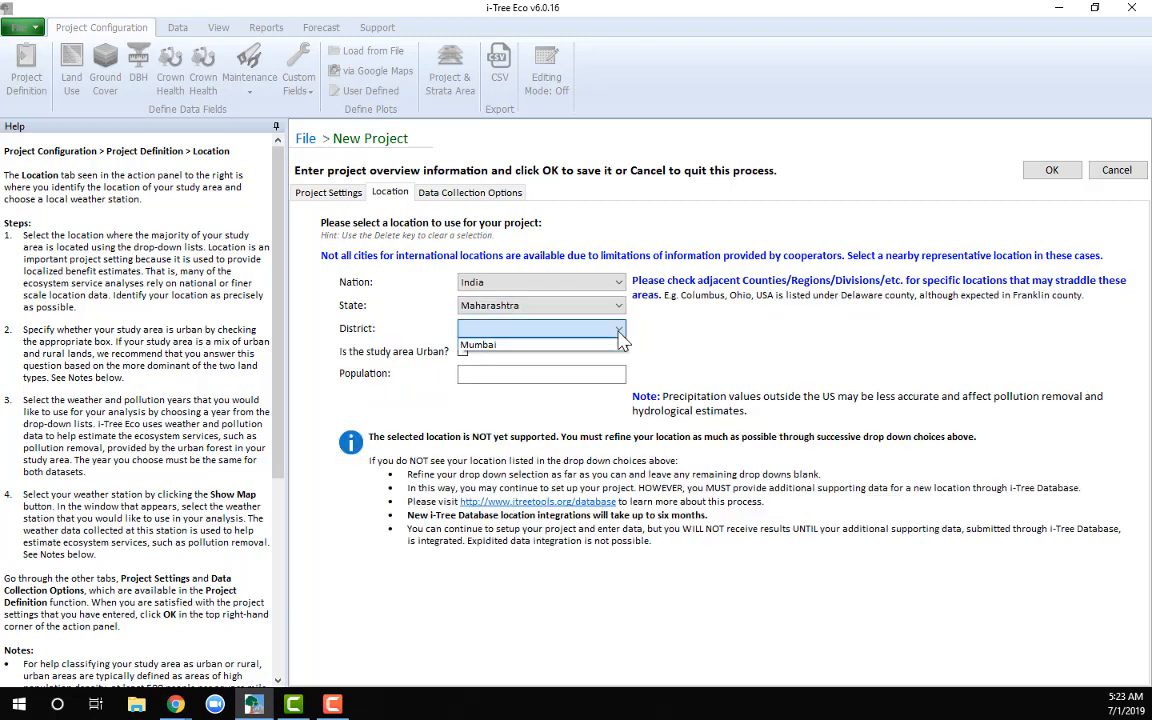
click(620, 344)
click(622, 354)
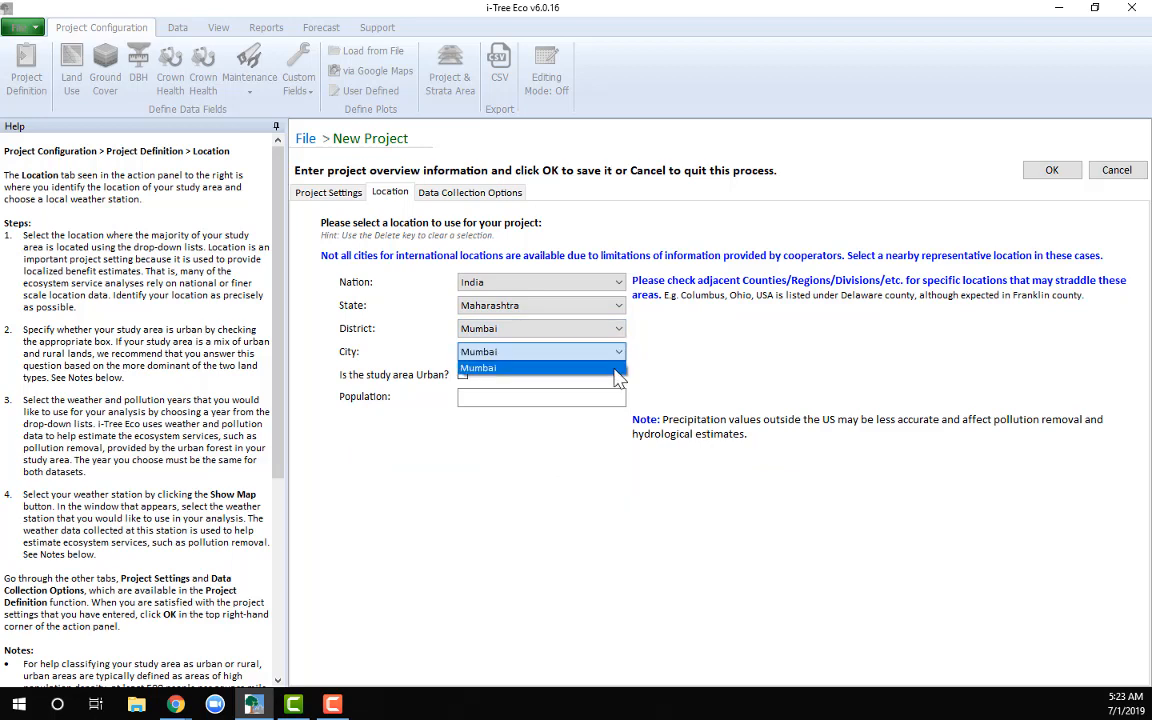
click(600, 368)
click(620, 461)
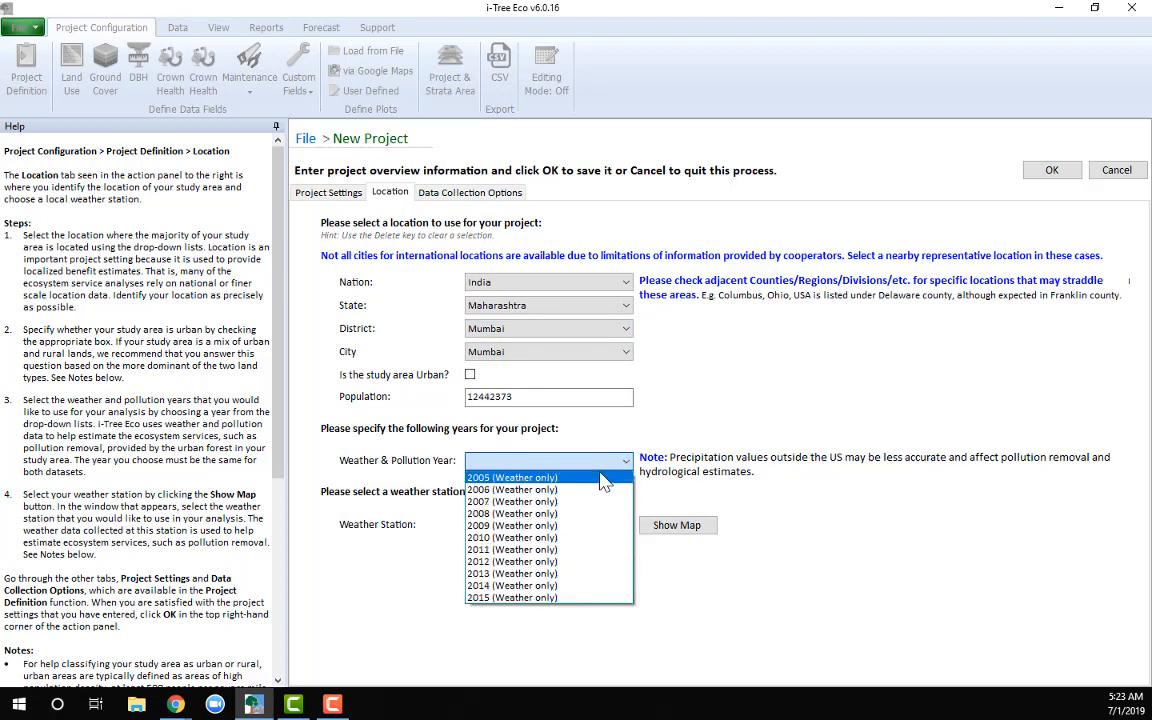
click(588, 598)
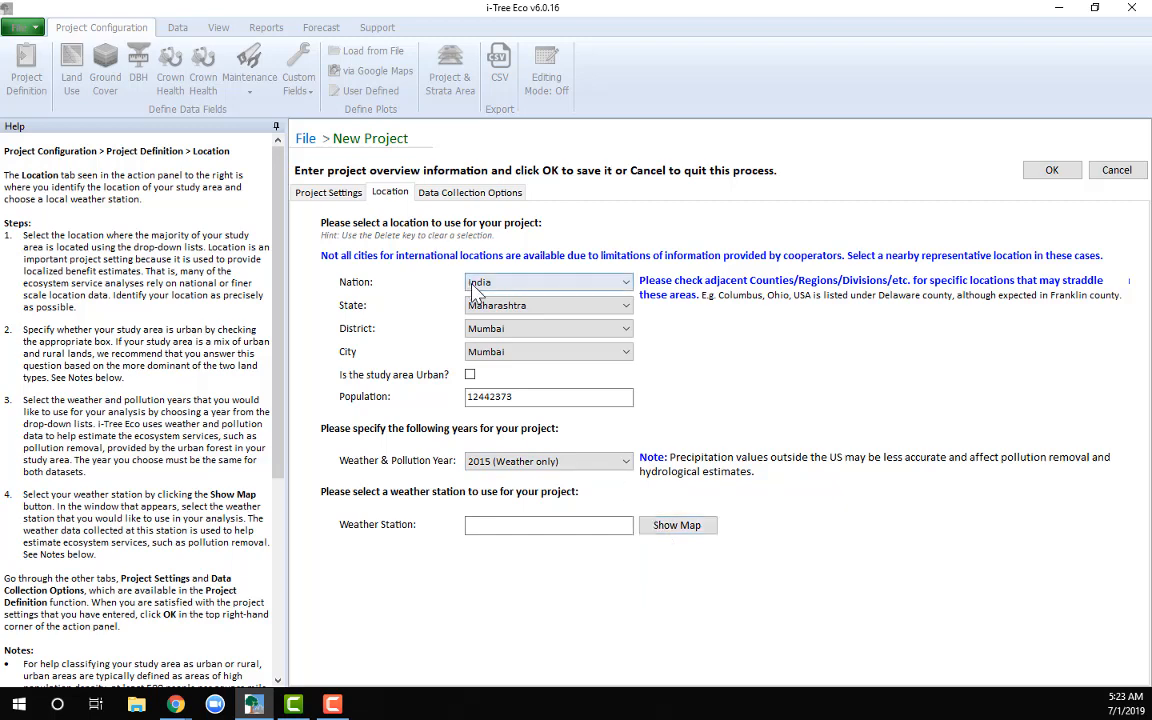
Step: Open the weather station map in an enlarged window and examine the stations and their data completeness around Mumbai and across India
click(675, 524)
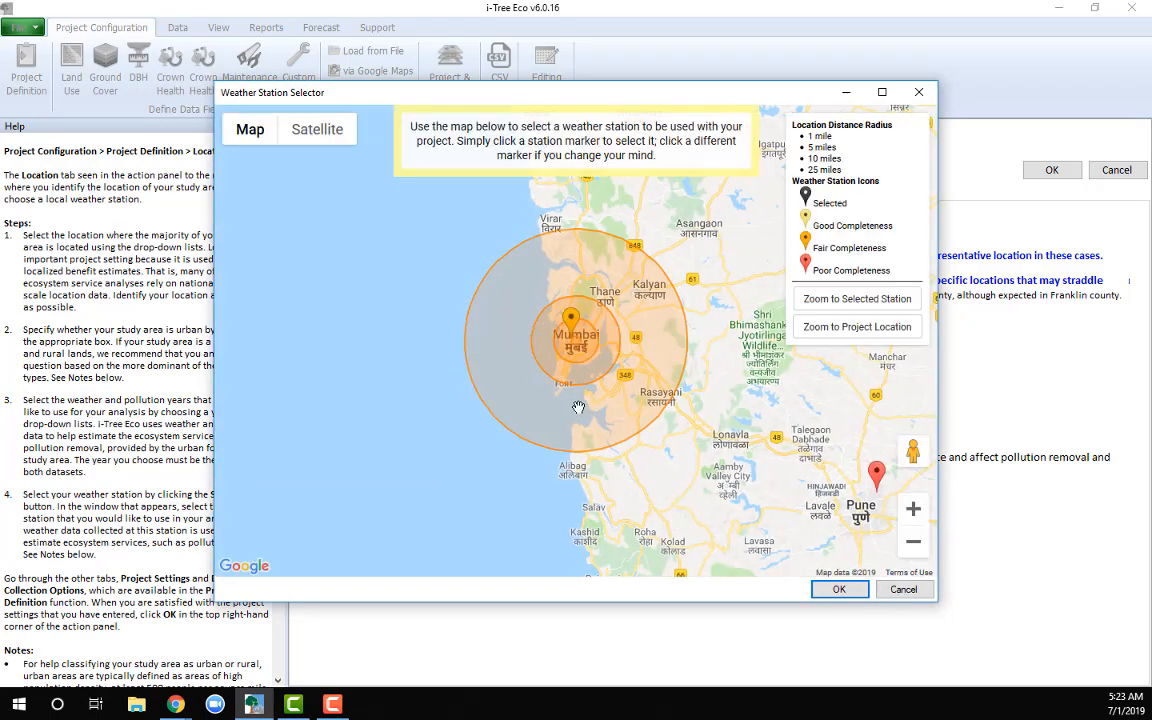
drag(937, 600, 1070, 706)
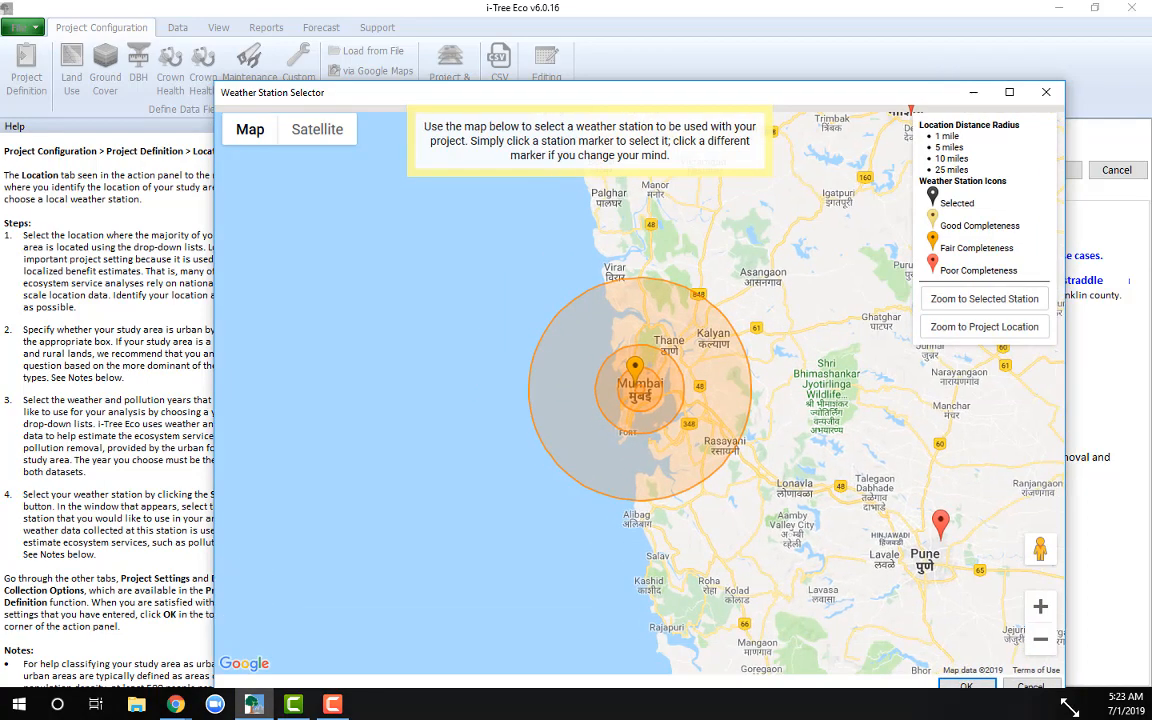
click(1044, 642)
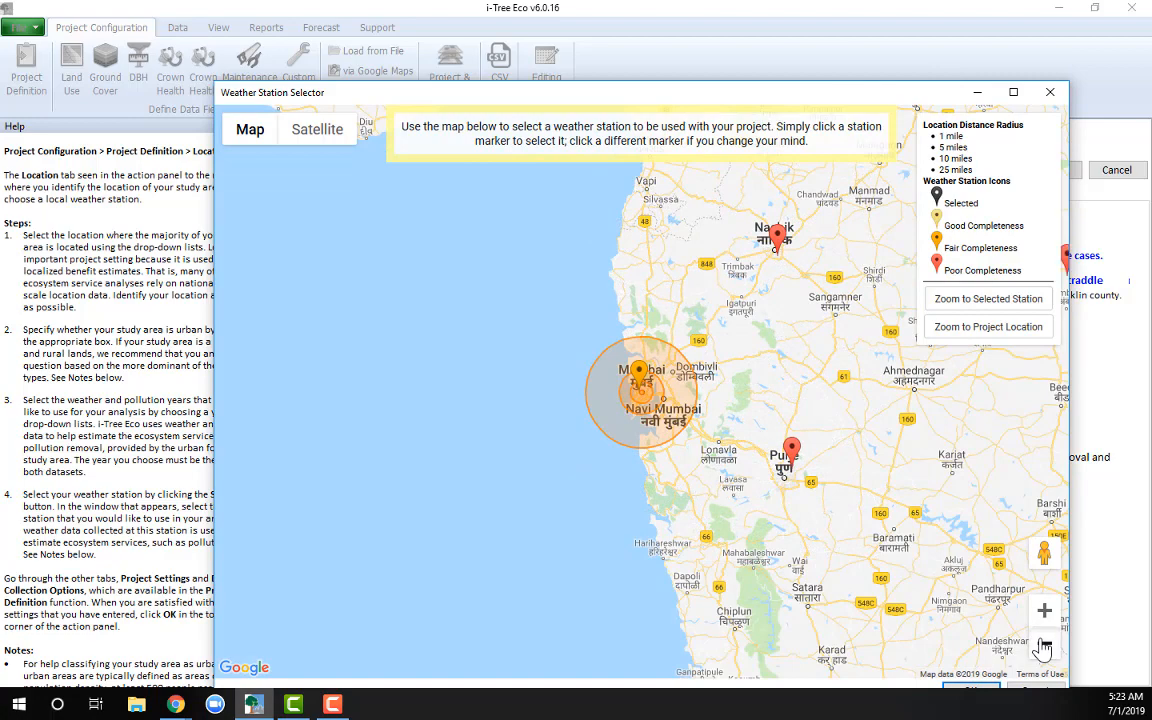
click(1042, 645)
drag(824, 398, 738, 502)
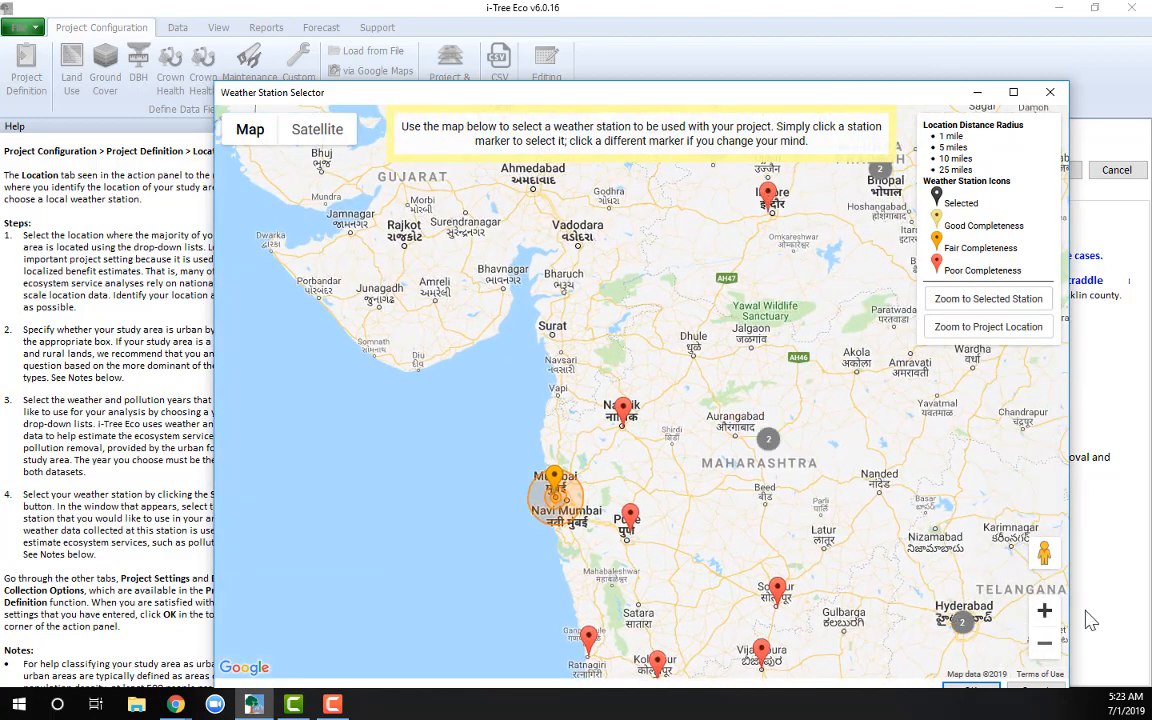
click(1044, 642)
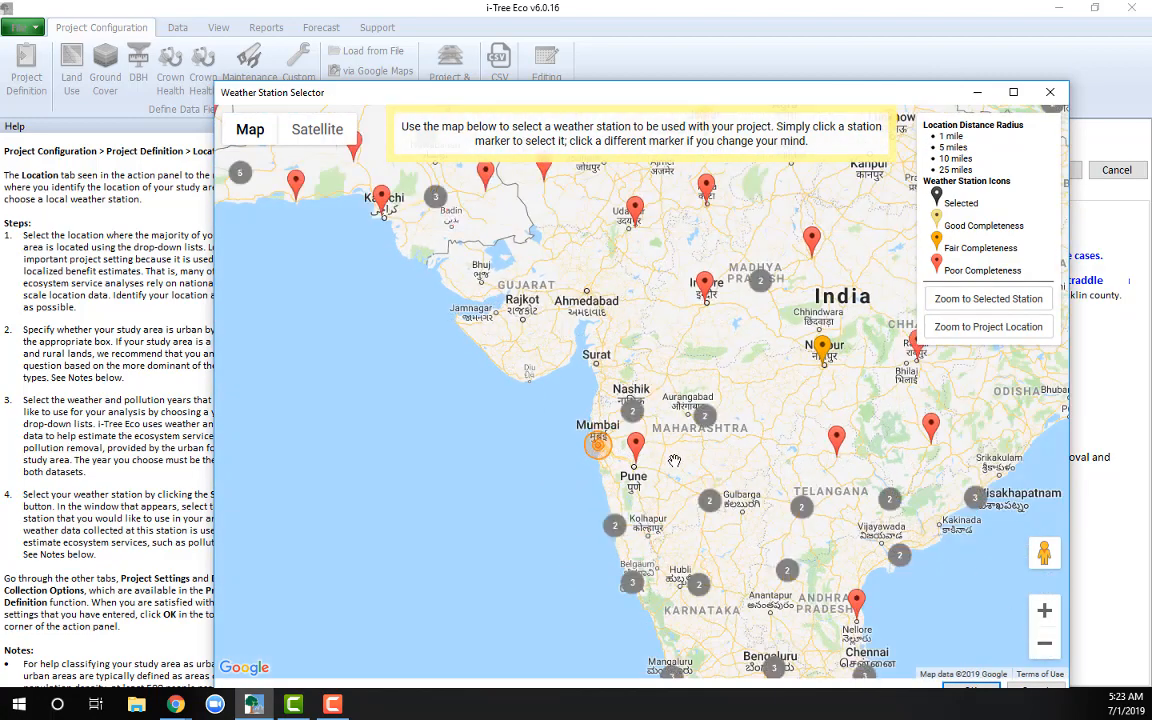
drag(774, 460, 705, 540)
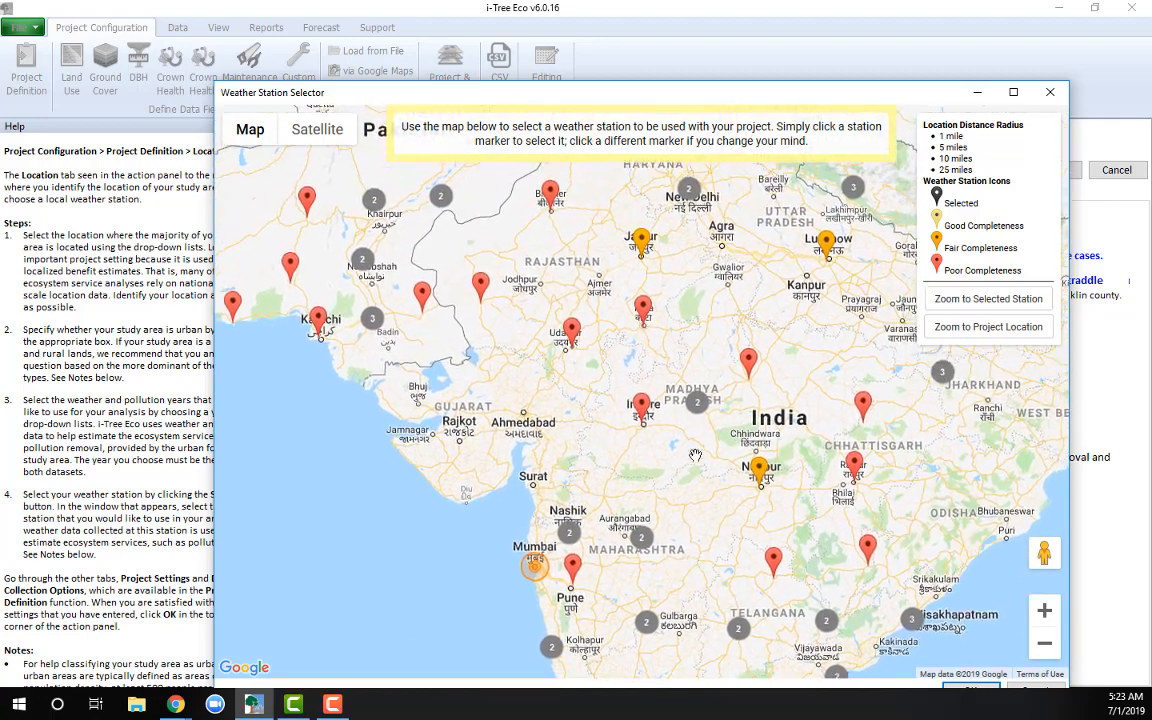
drag(688, 330, 676, 561)
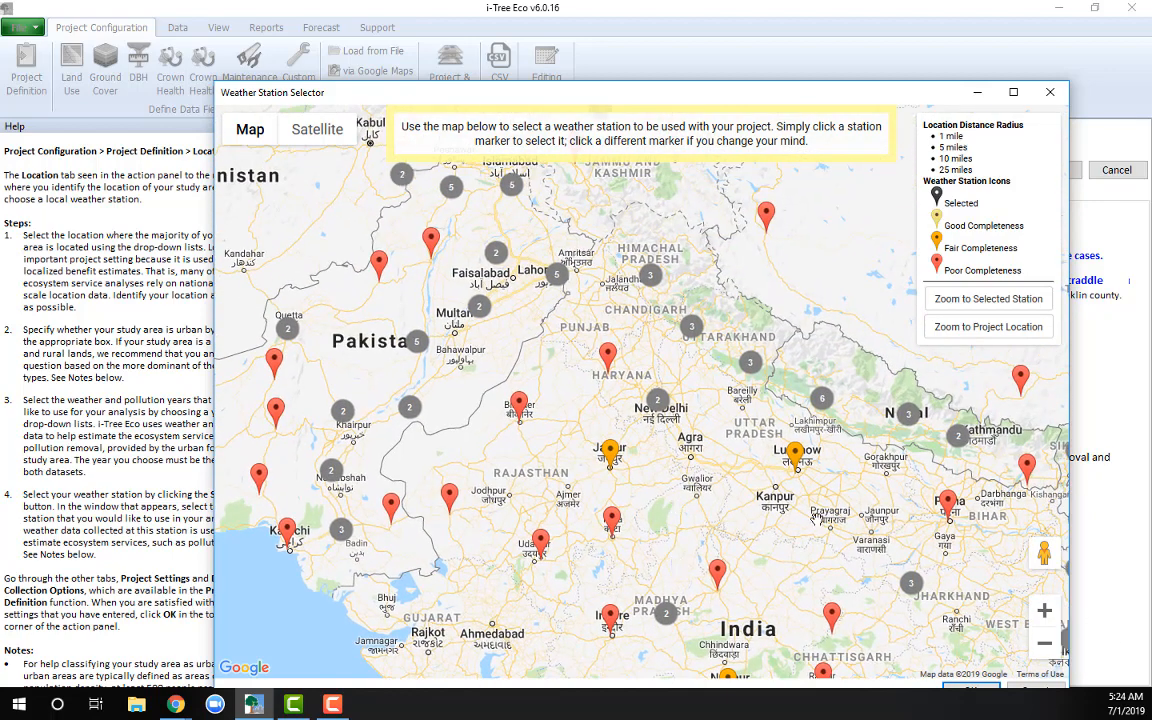
drag(735, 467, 727, 329)
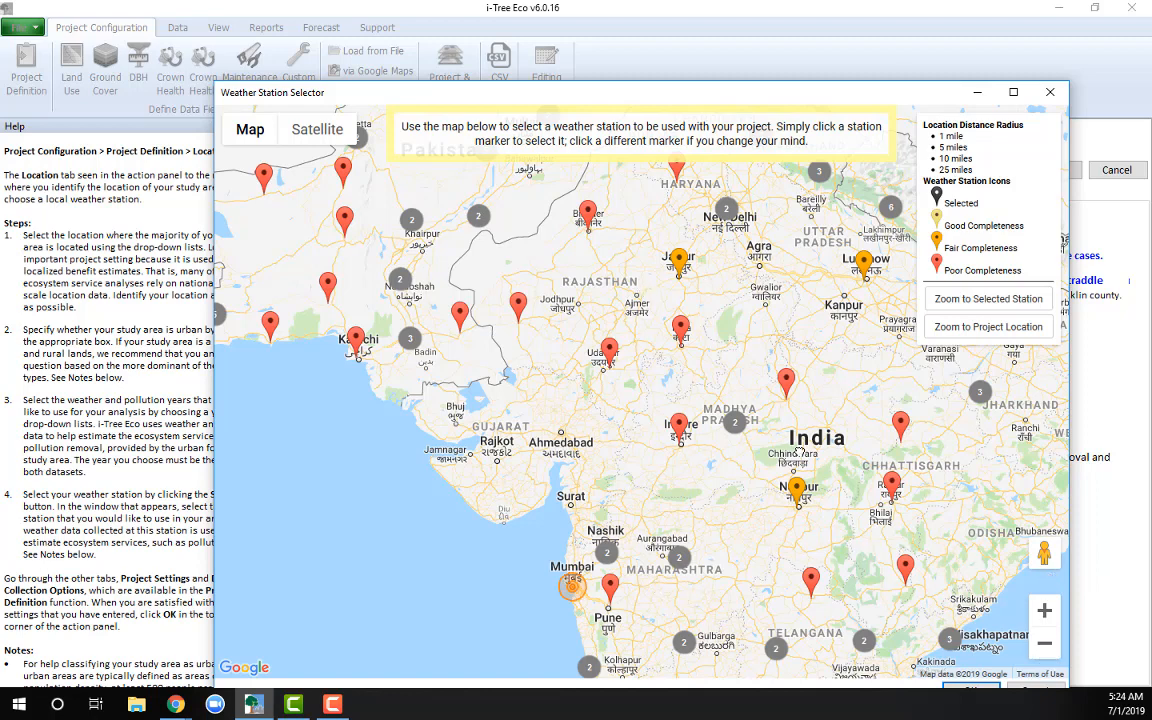
drag(563, 608, 599, 472)
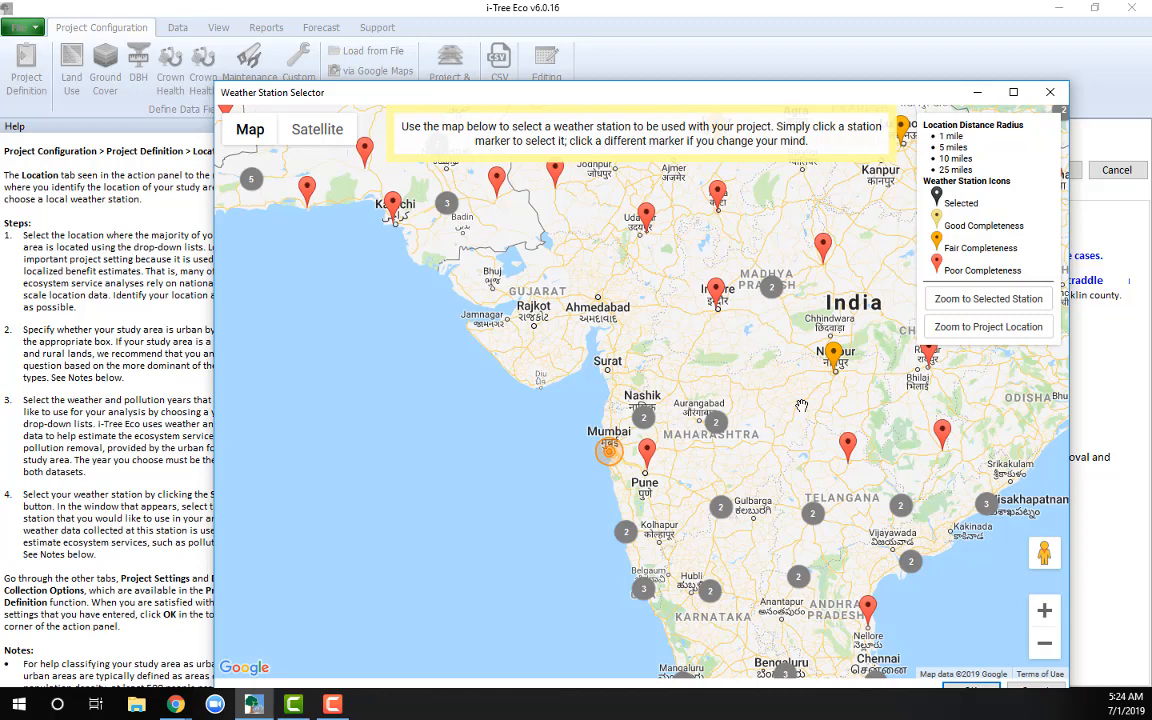
Step: Examine the weather stations across southern India and close the station map without choosing one
drag(721, 364, 705, 265)
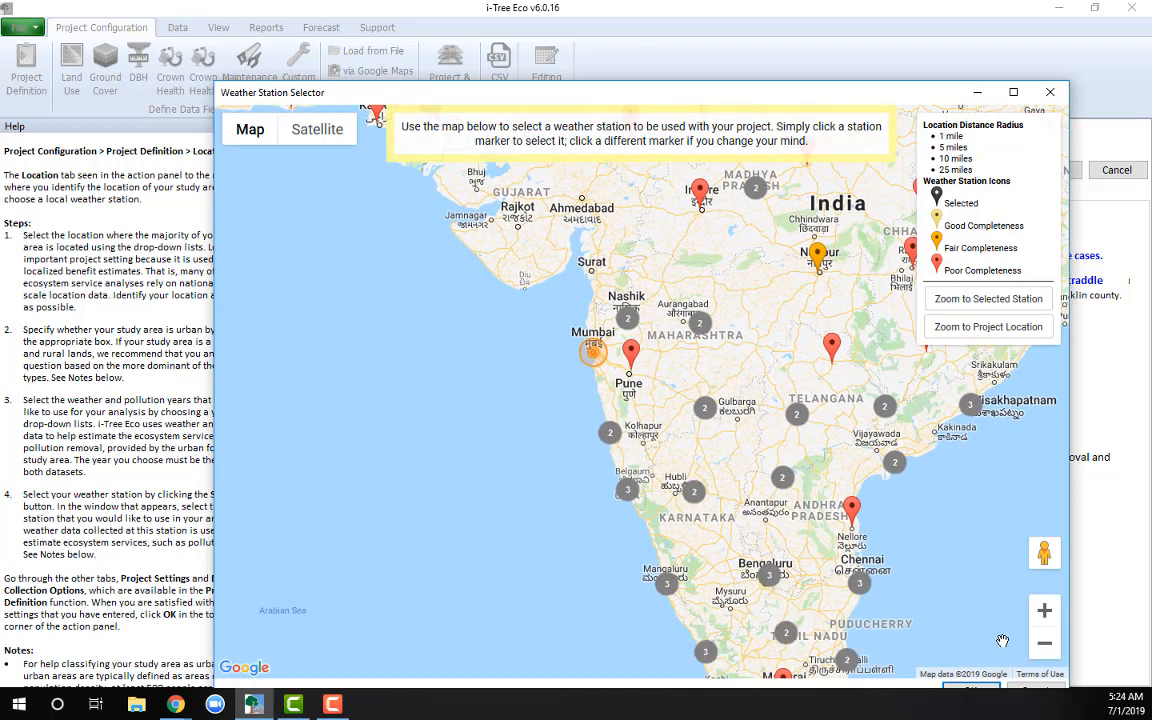
drag(929, 585, 923, 554)
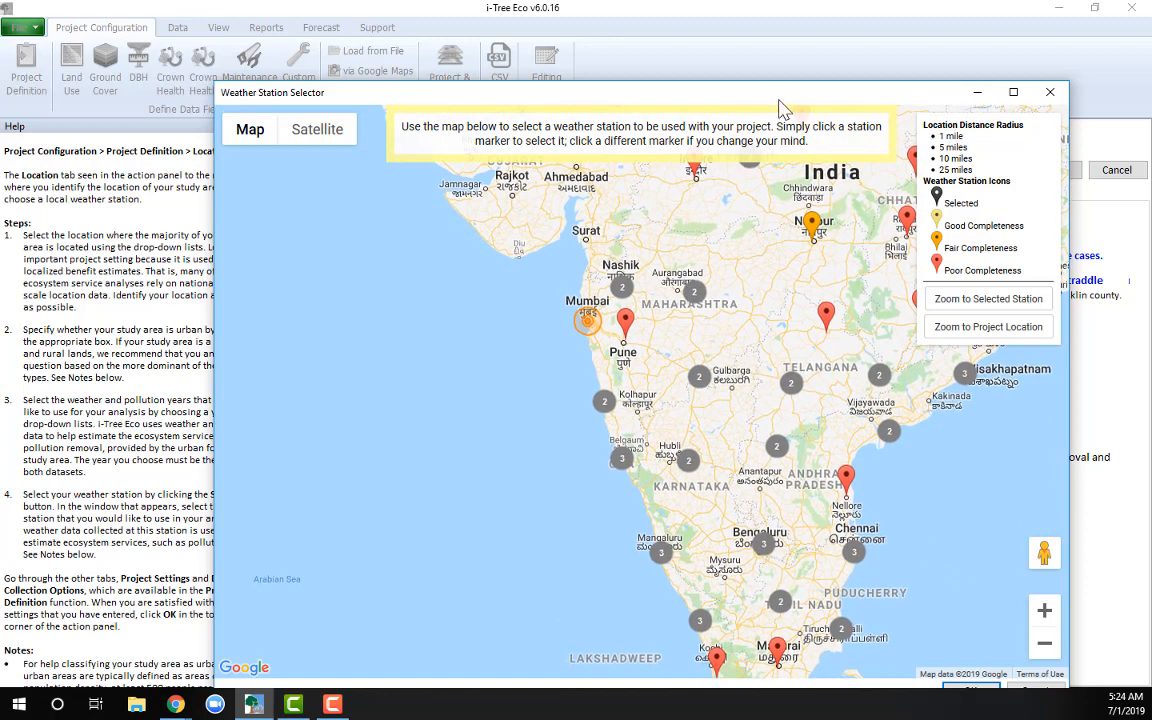
drag(778, 100, 778, 42)
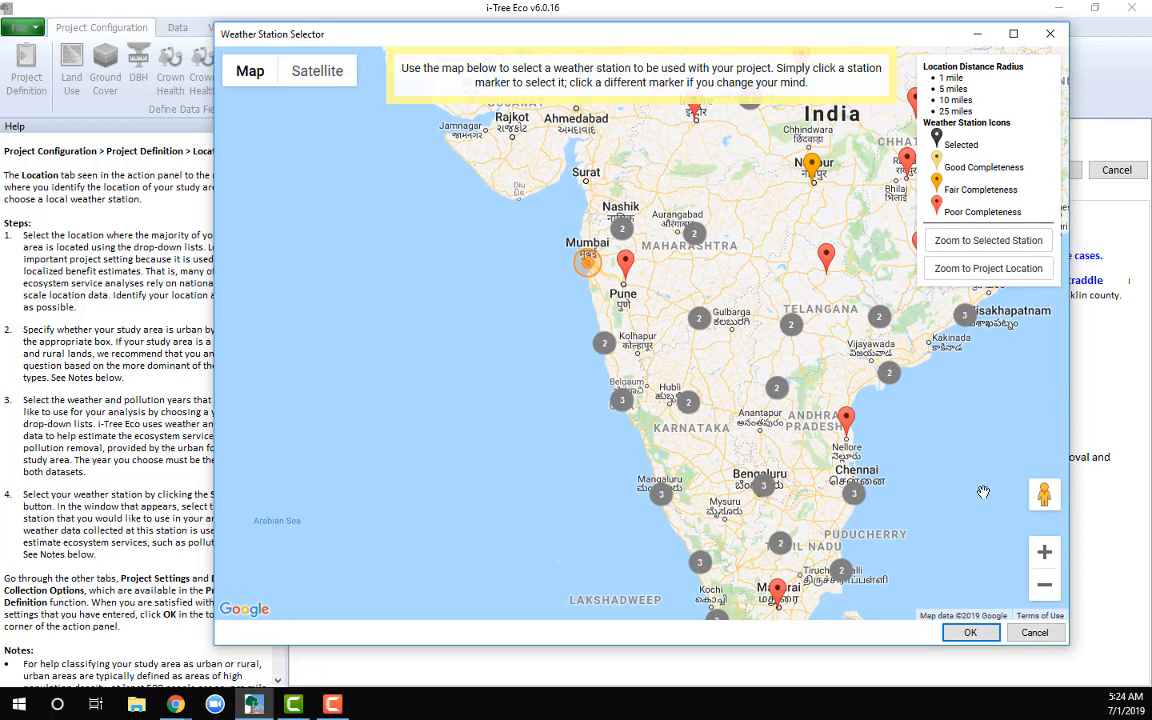
click(1038, 633)
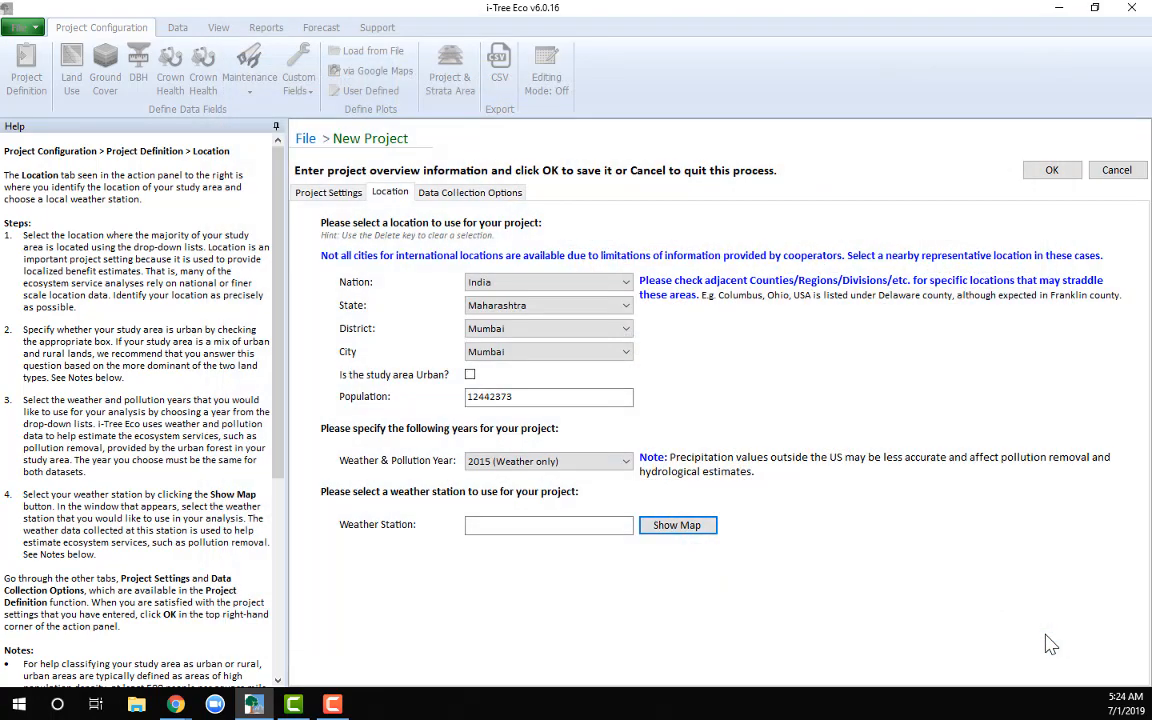
Step: Change the project location to Dwarka city in the South West Delhi district of National Capital Territory
click(630, 311)
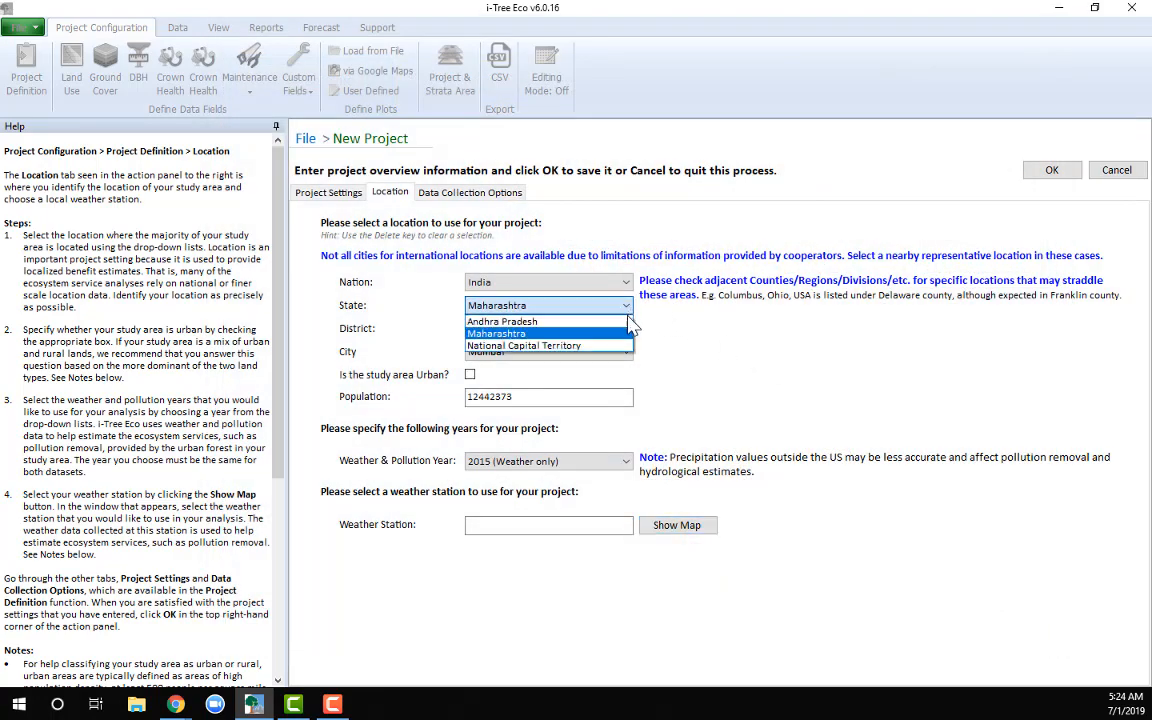
click(616, 344)
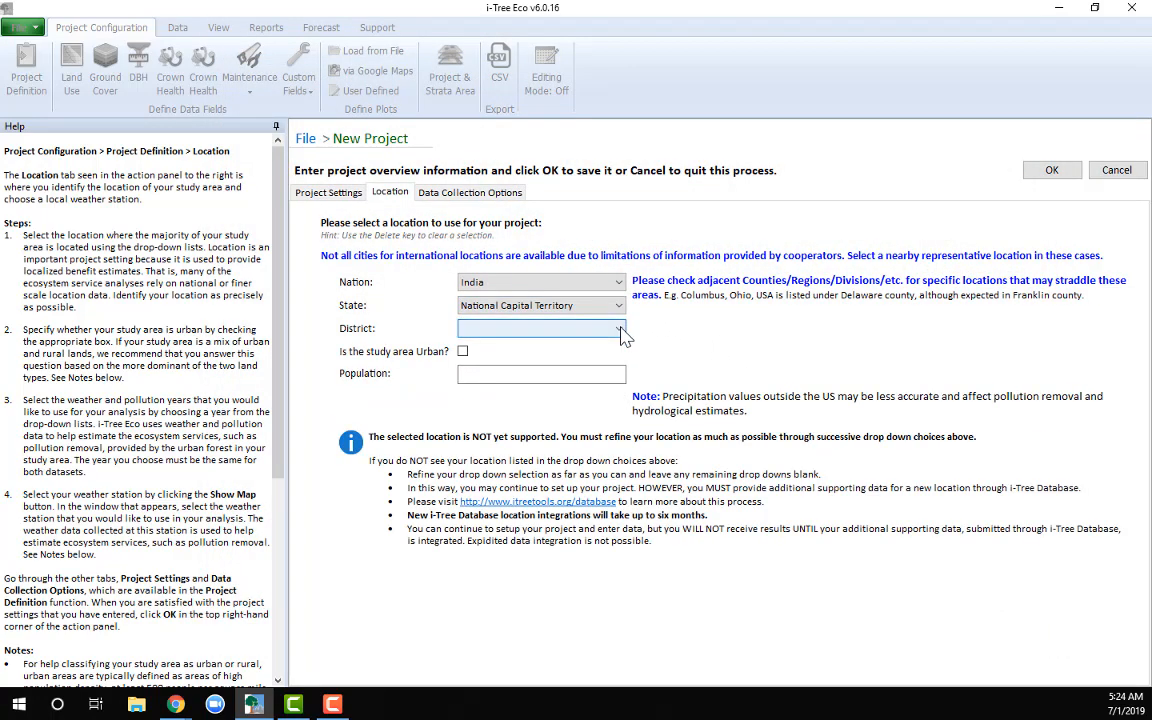
click(617, 329)
click(620, 345)
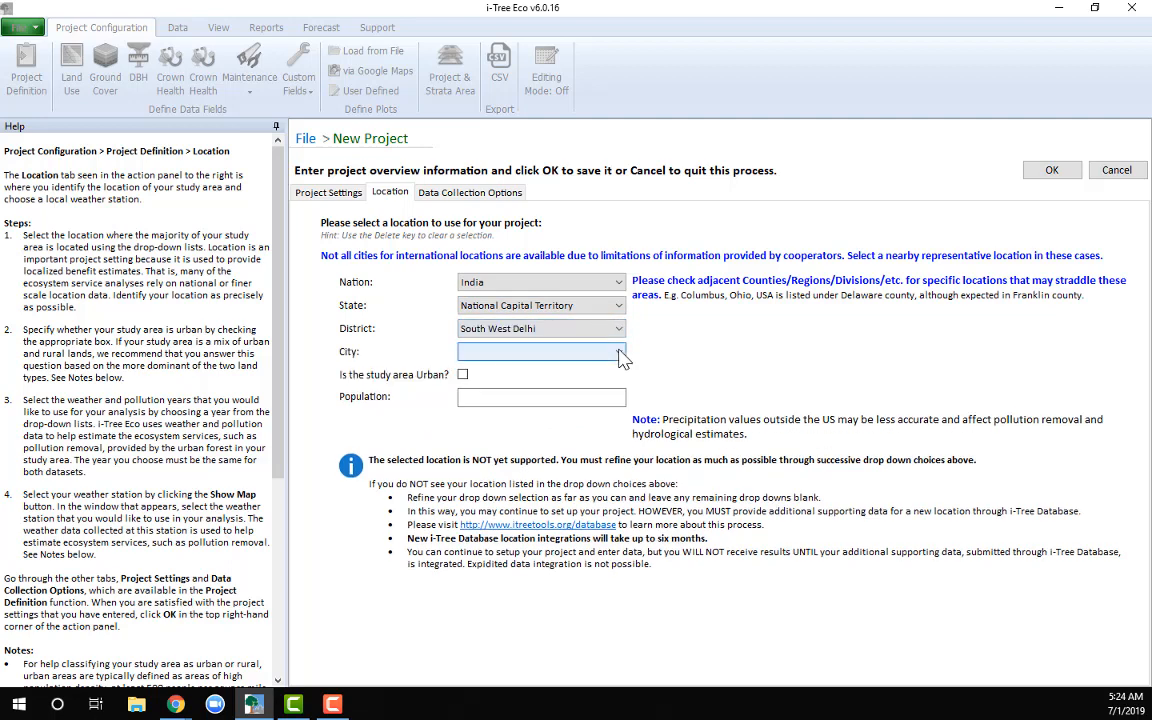
click(619, 352)
click(620, 369)
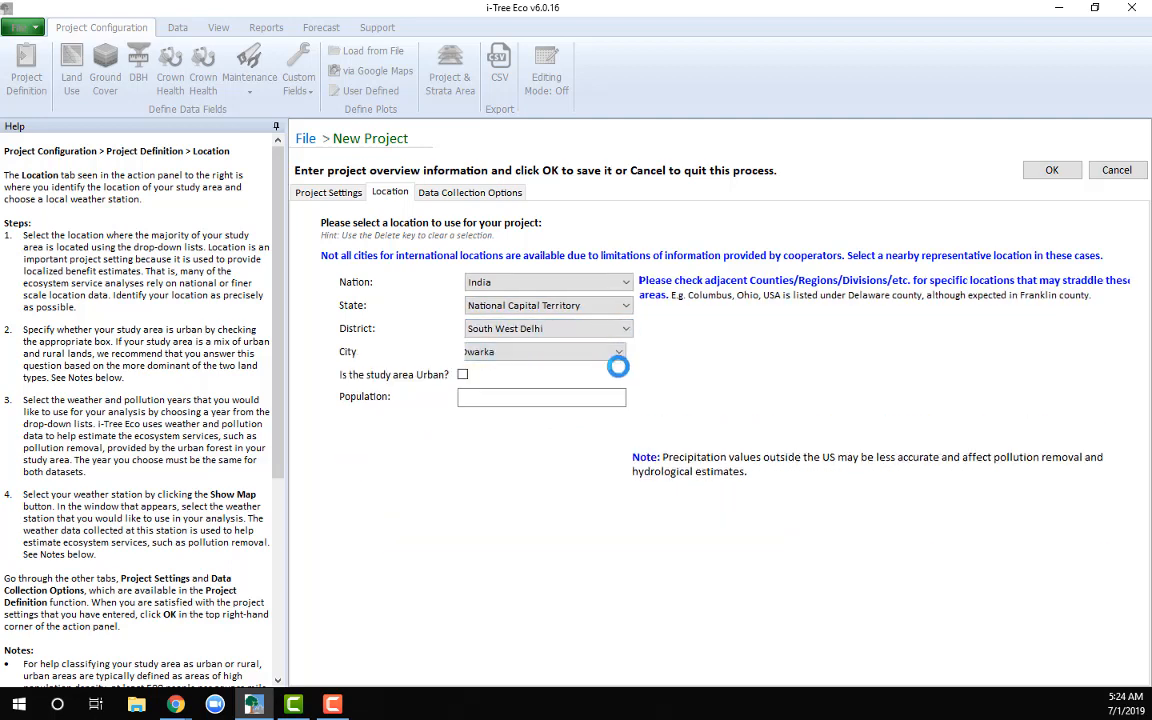
Step: Mark the study area as urban and set the weather and pollution year to 2015 (Weather only)
click(577, 398)
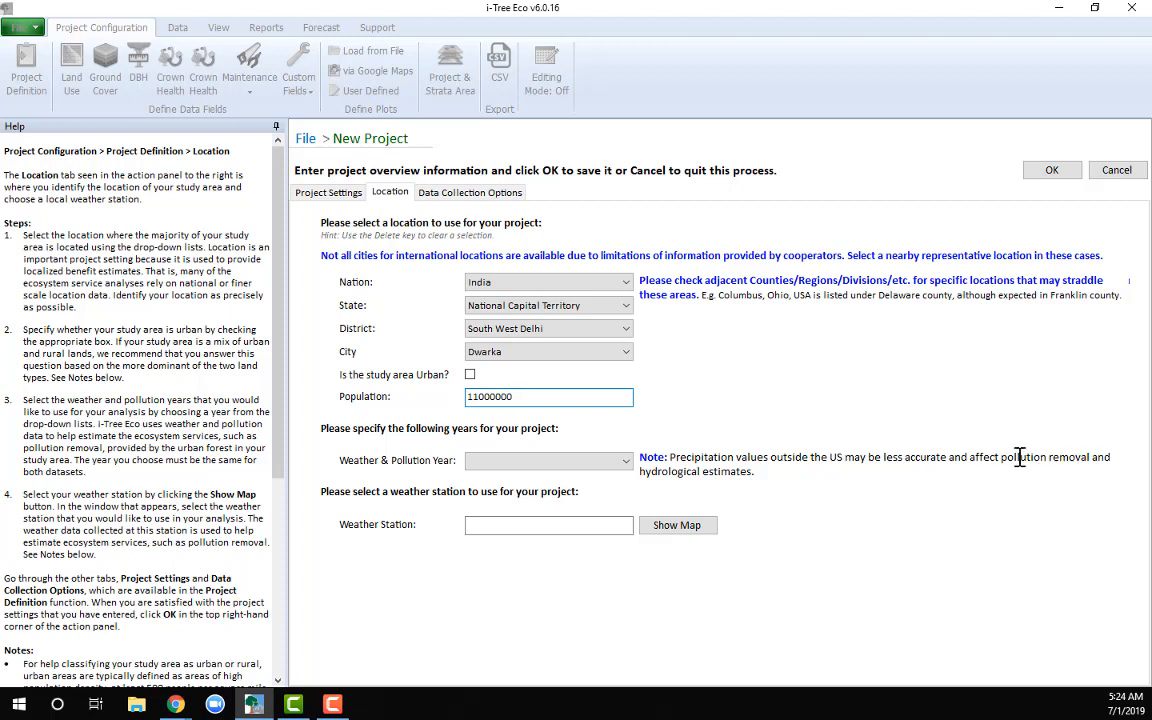
click(470, 375)
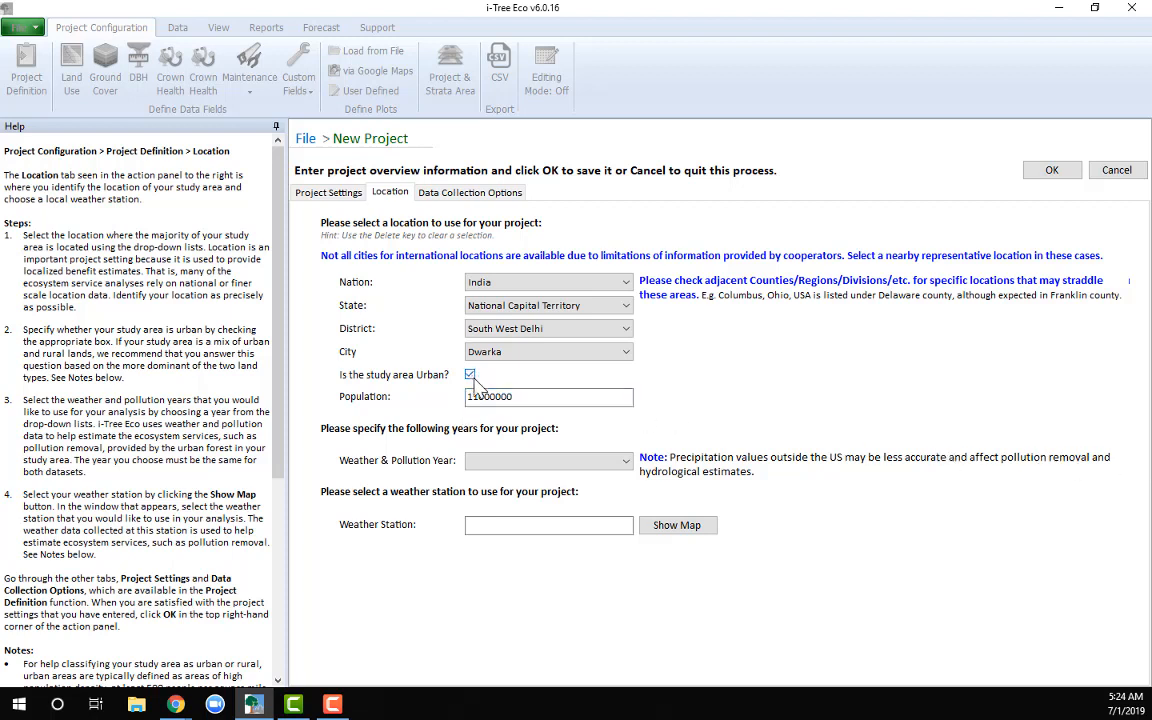
click(627, 462)
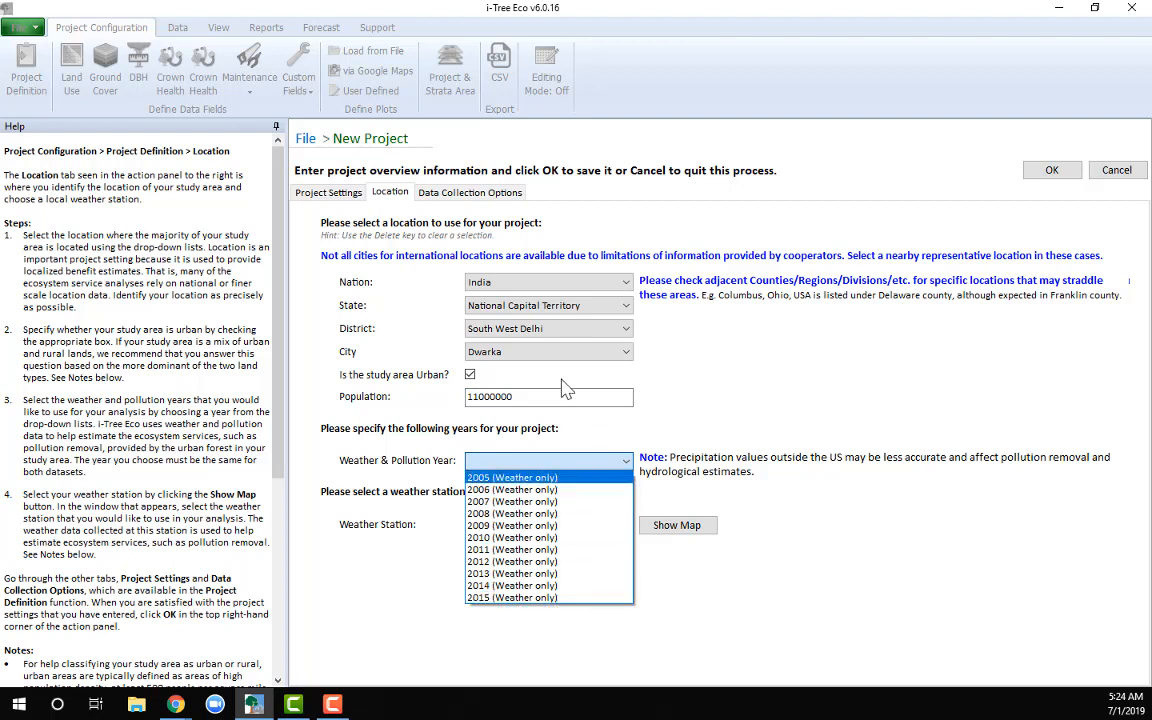
click(570, 598)
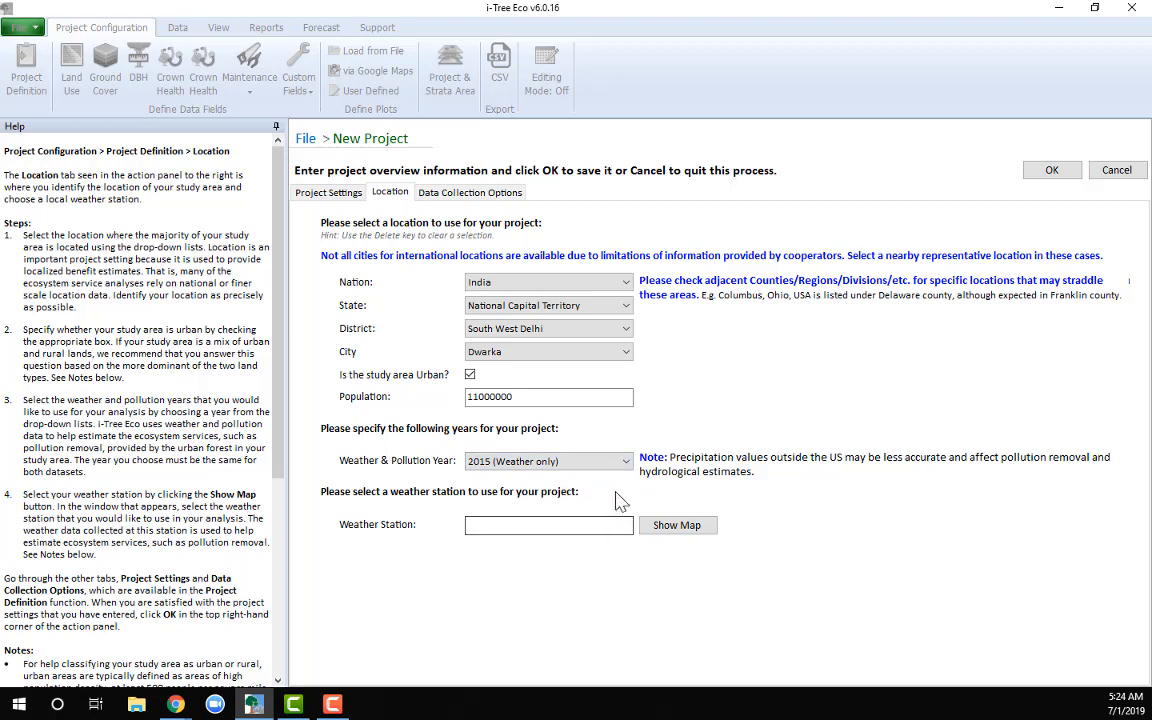
Step: Open the weather station map in an enlarged window and examine the stations near Dwarka and New Delhi
click(686, 527)
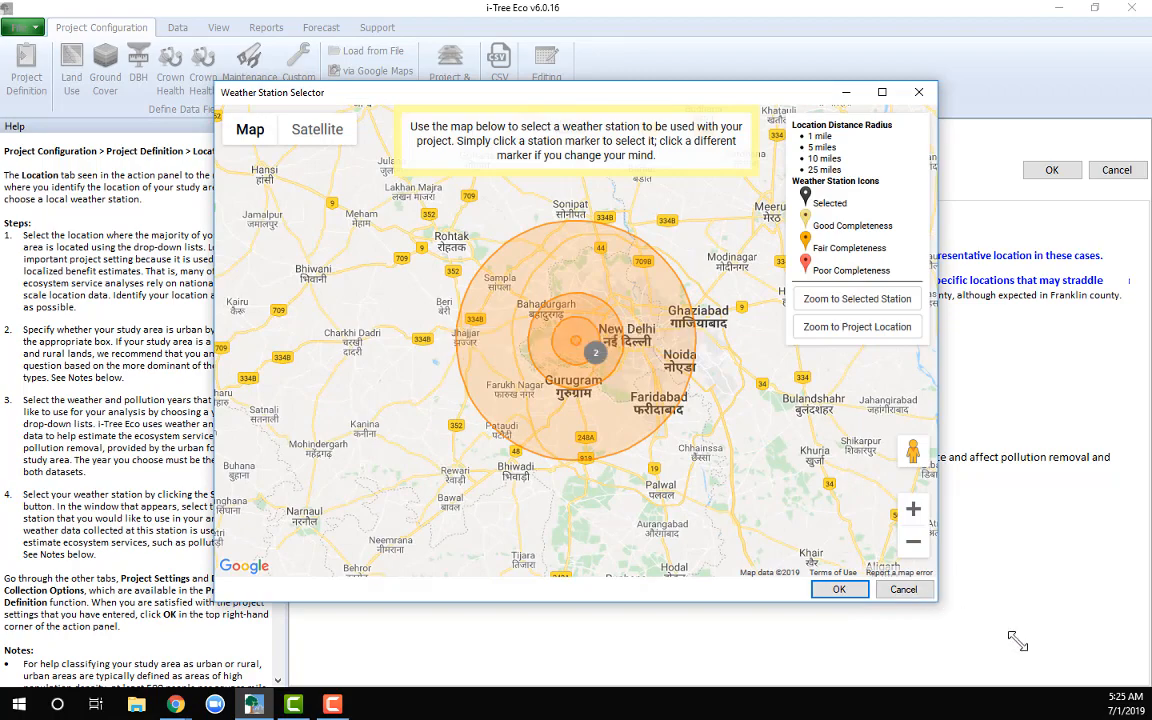
drag(937, 600, 1122, 692)
scroll(709, 435, up, 1)
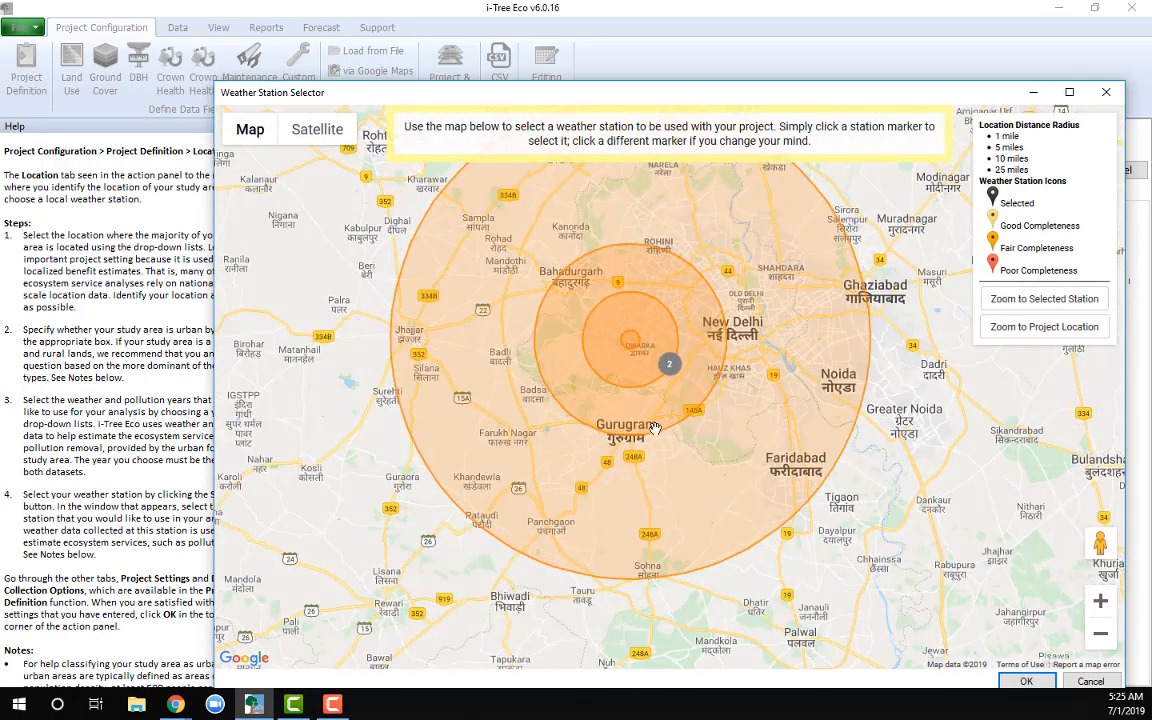
drag(625, 440, 562, 533)
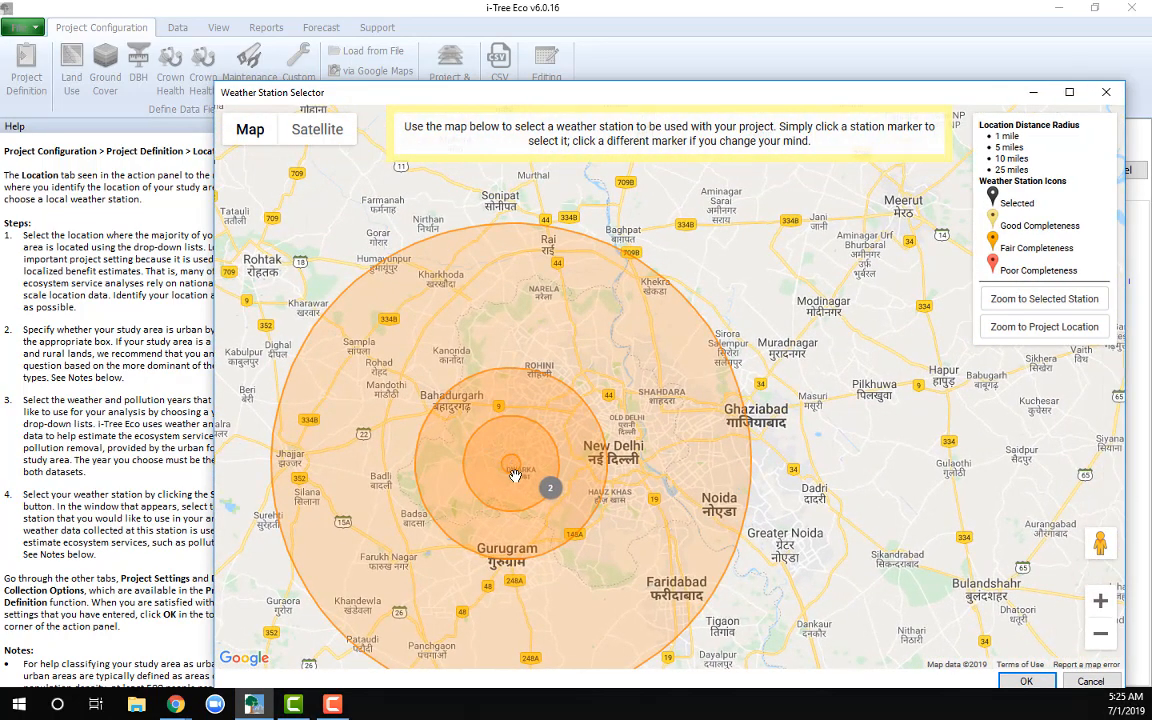
scroll(513, 475, up, 1)
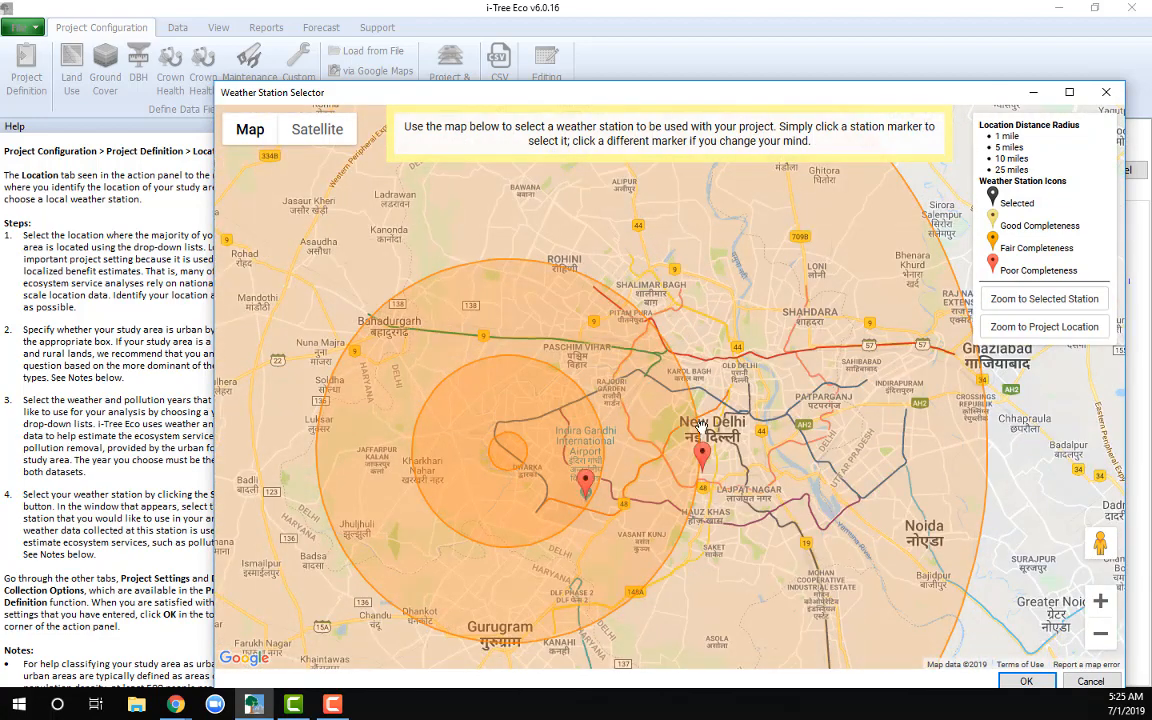
scroll(779, 532, up, 1)
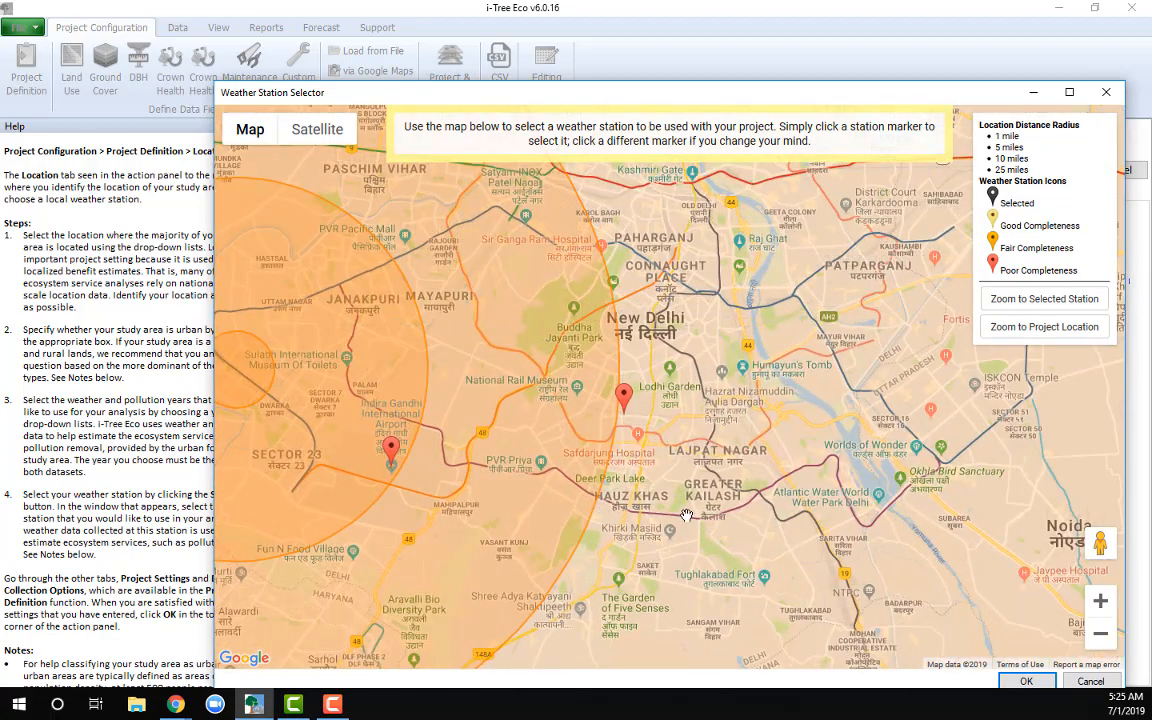
drag(604, 470, 774, 485)
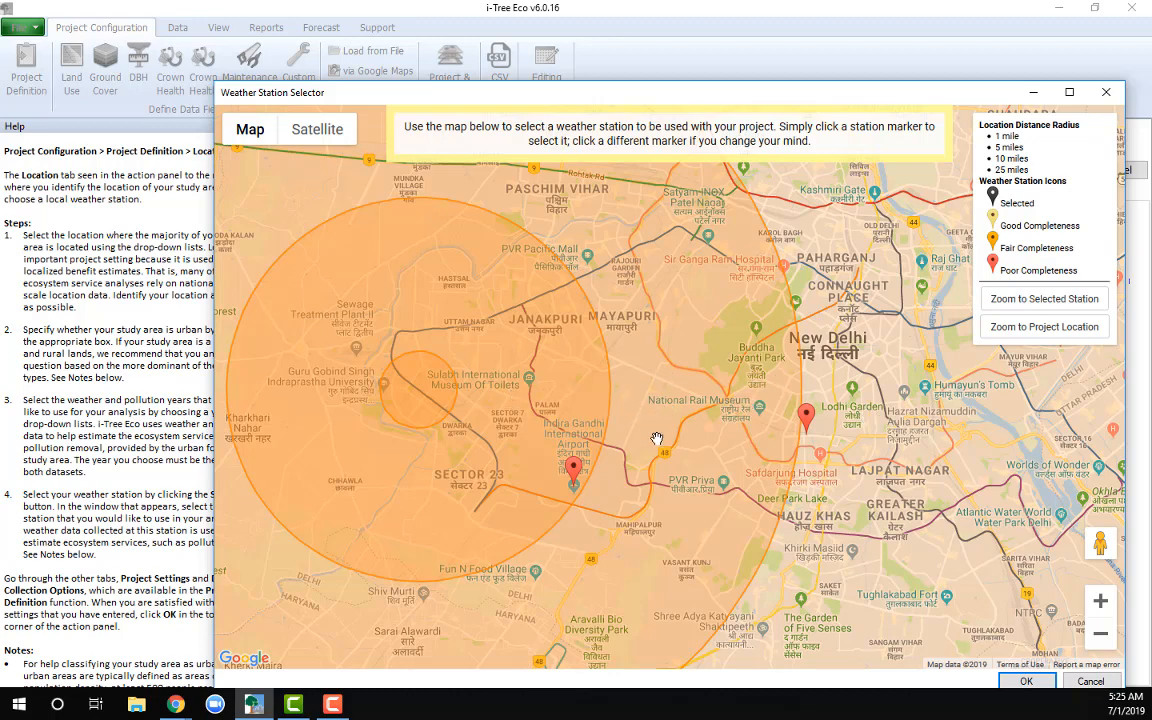
drag(785, 104, 770, 48)
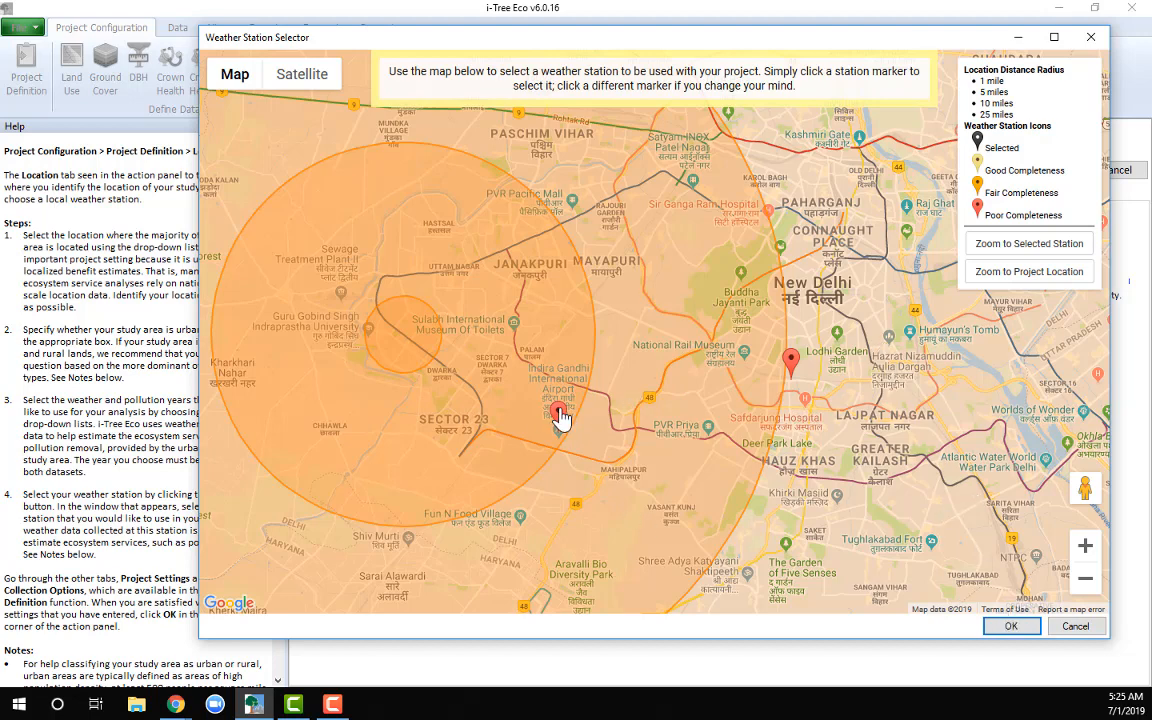
Step: Compare the details of the Indira Gandhi Intl and Safdarjung stations and choose Safdarjung as the project's weather station
click(559, 415)
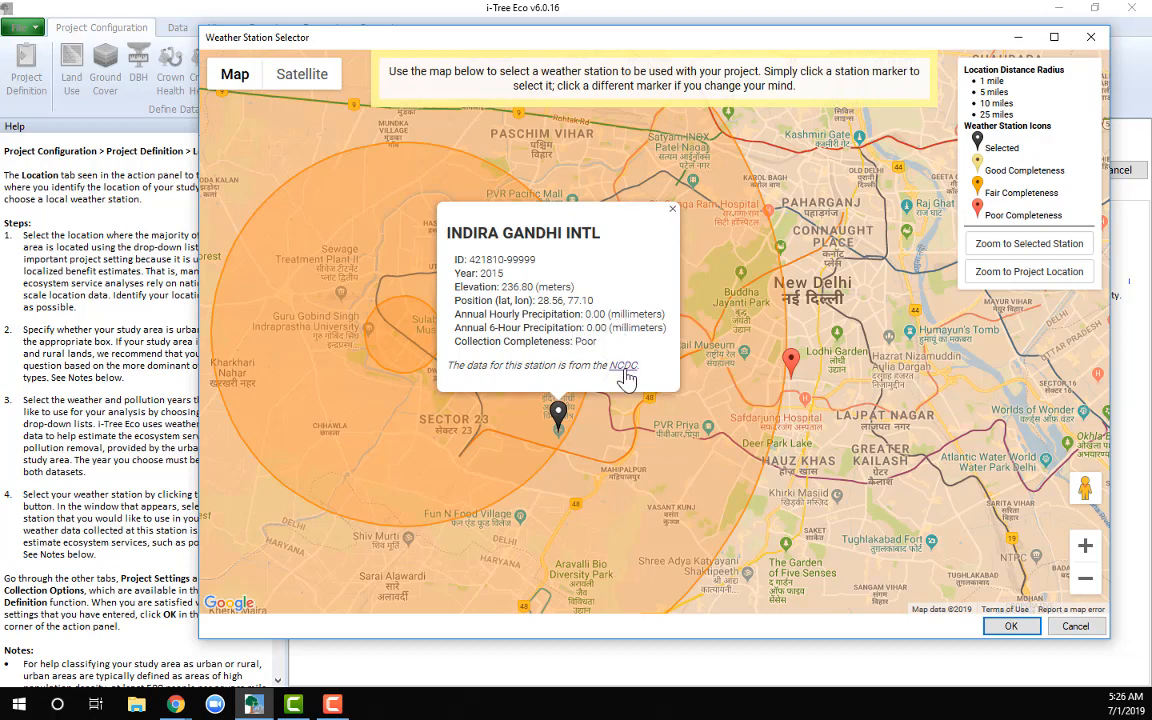
click(672, 209)
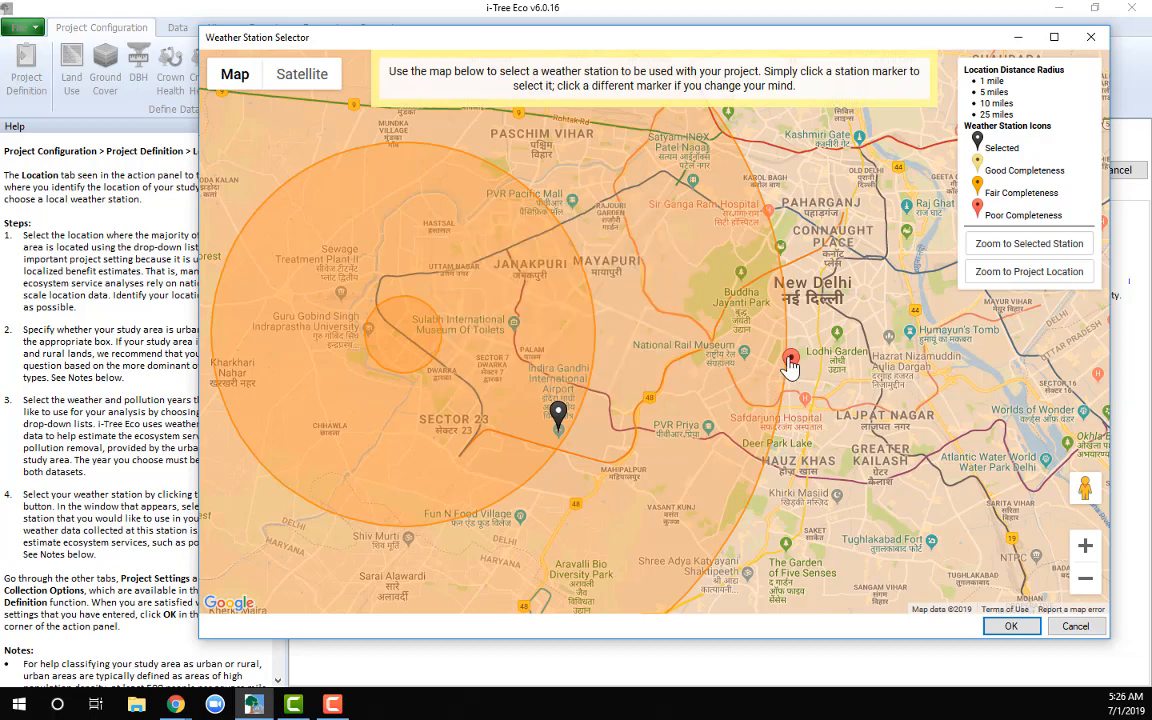
click(790, 362)
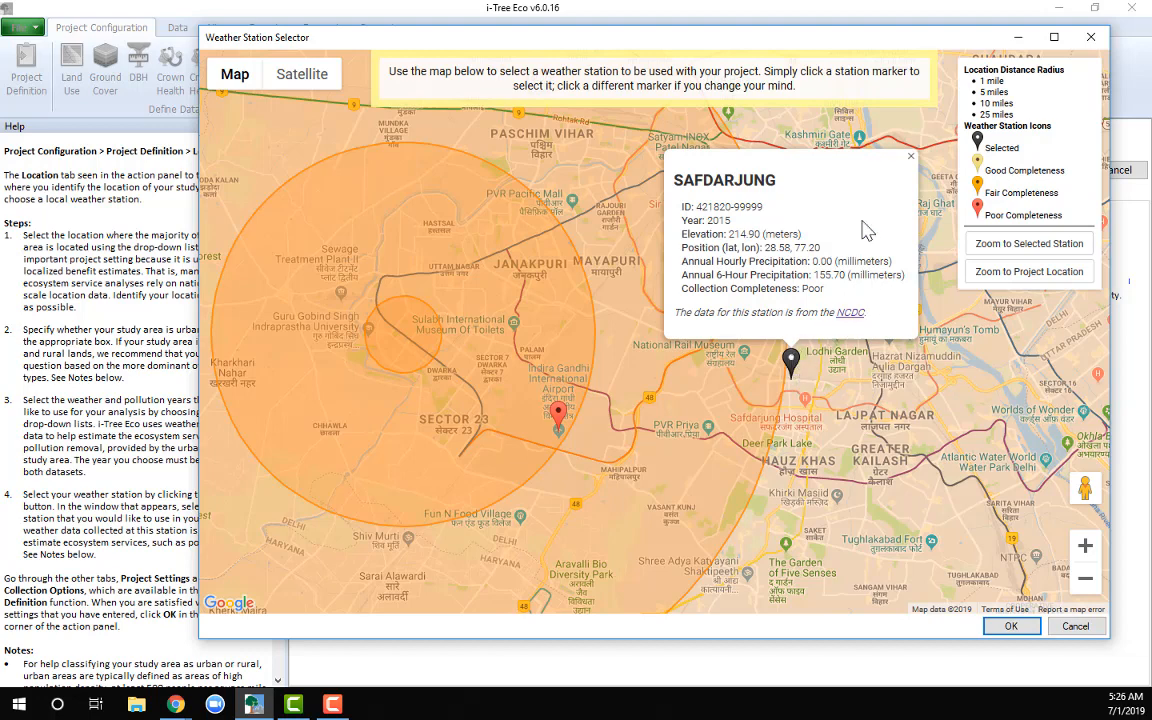
click(910, 157)
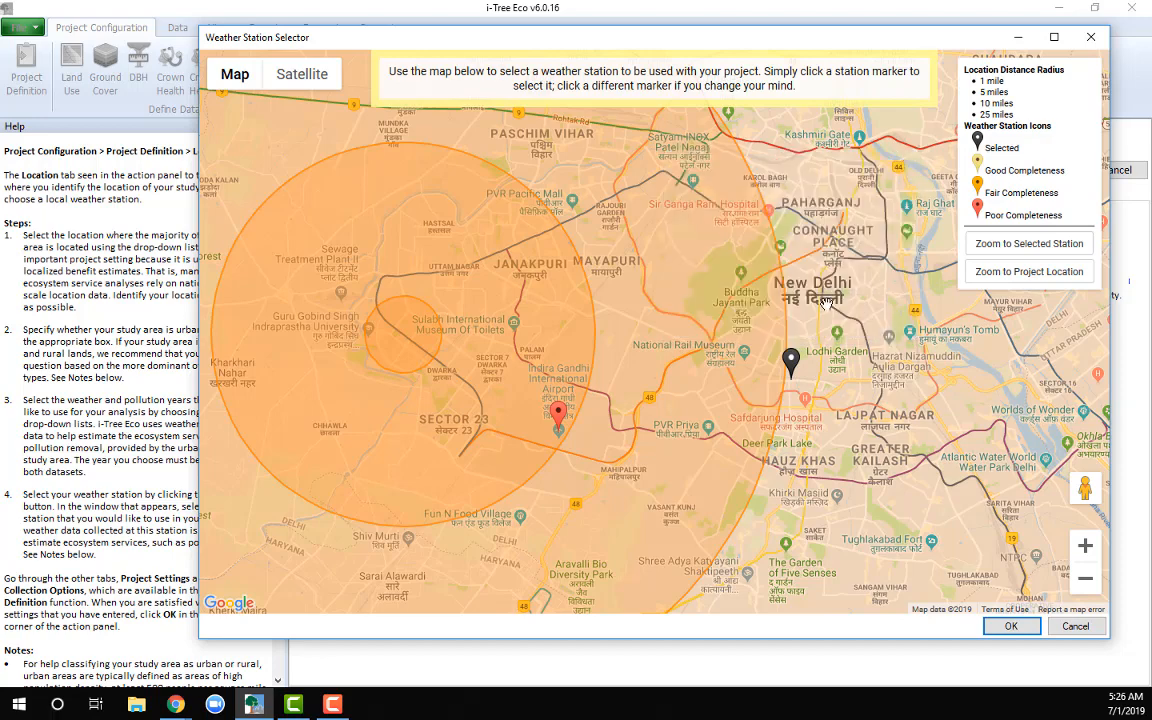
click(790, 360)
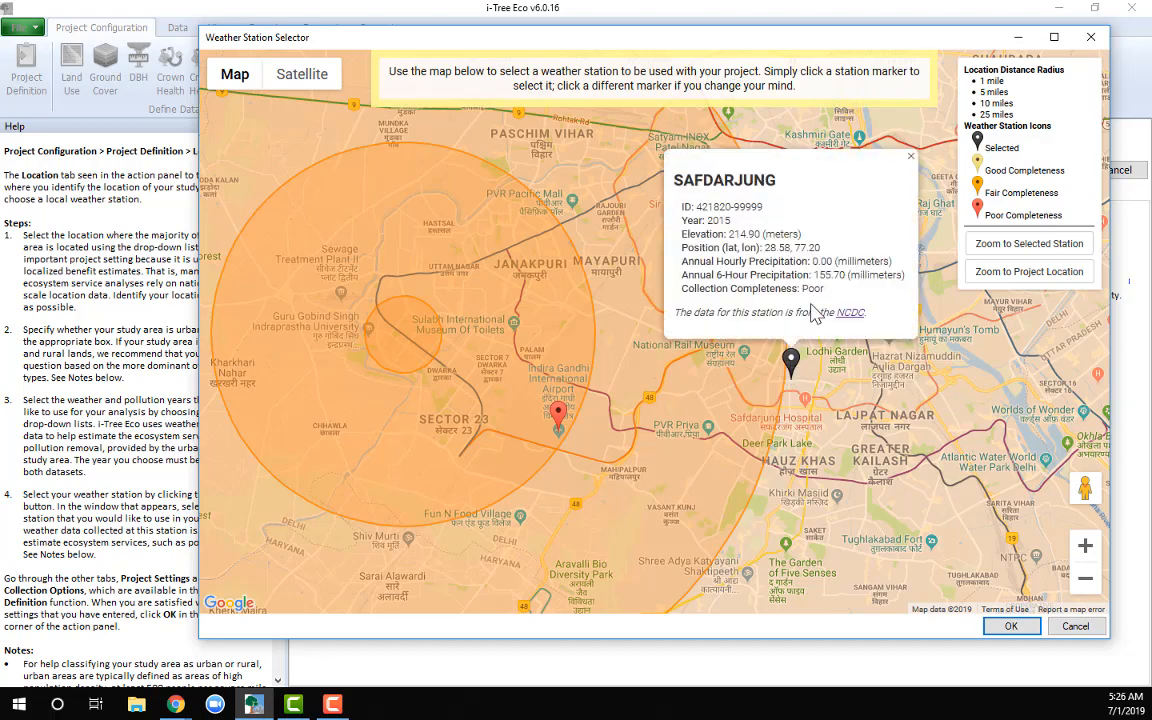
click(1012, 626)
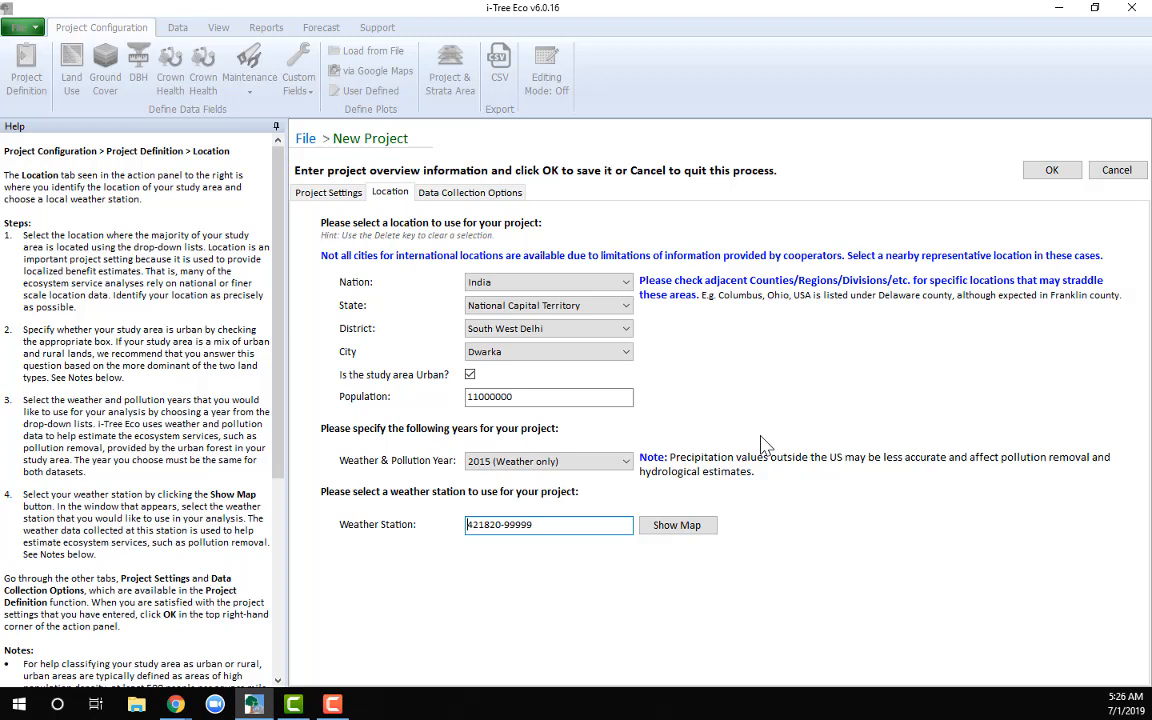
Step: Reopen the weather station map, review the Safdarjung station's details and confirm it once more as the project's station
click(679, 526)
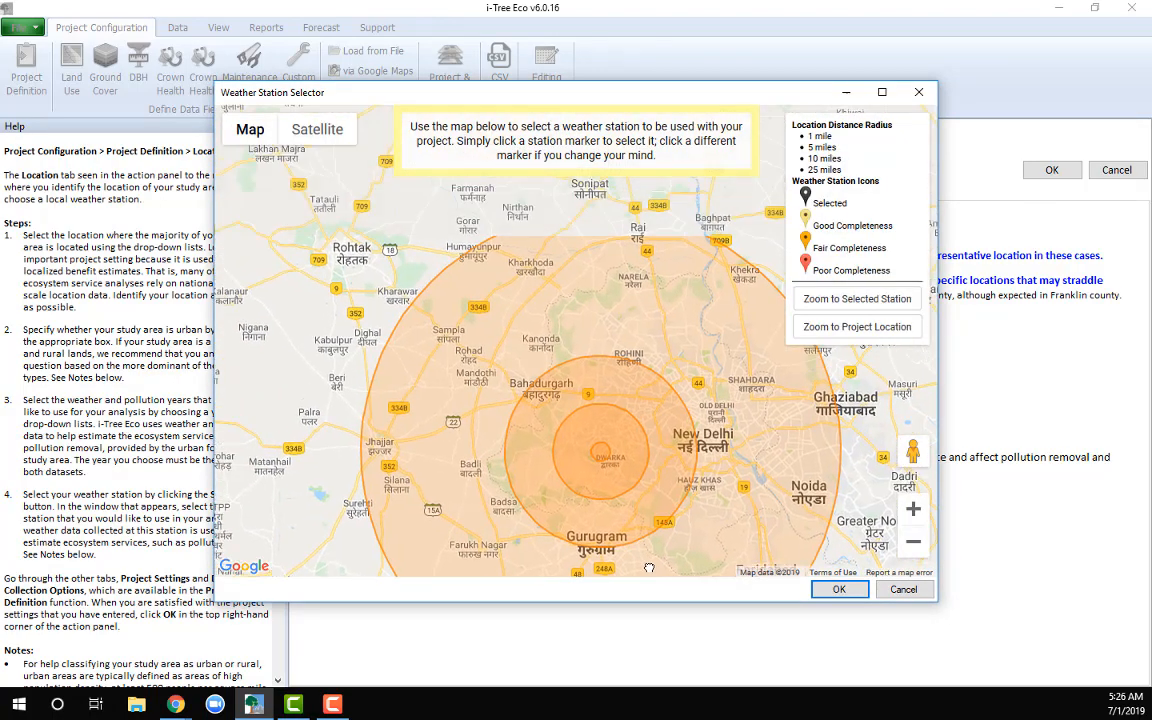
drag(649, 568, 580, 537)
scroll(650, 424, up, 1)
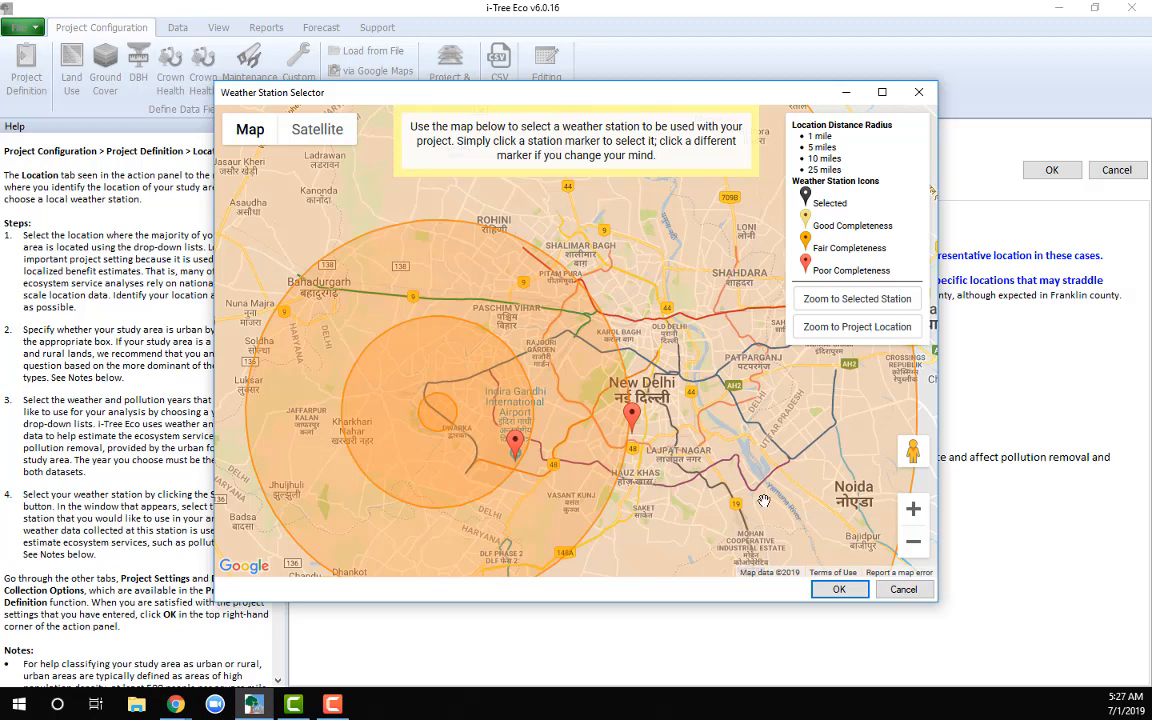
click(632, 417)
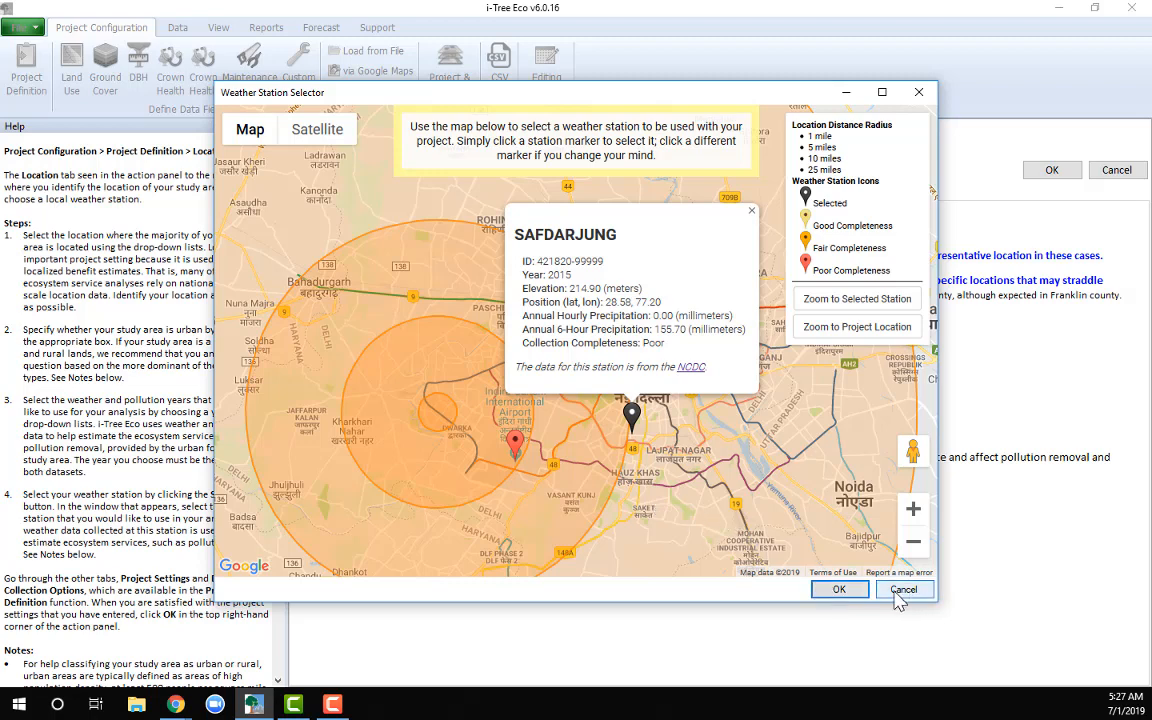
click(839, 589)
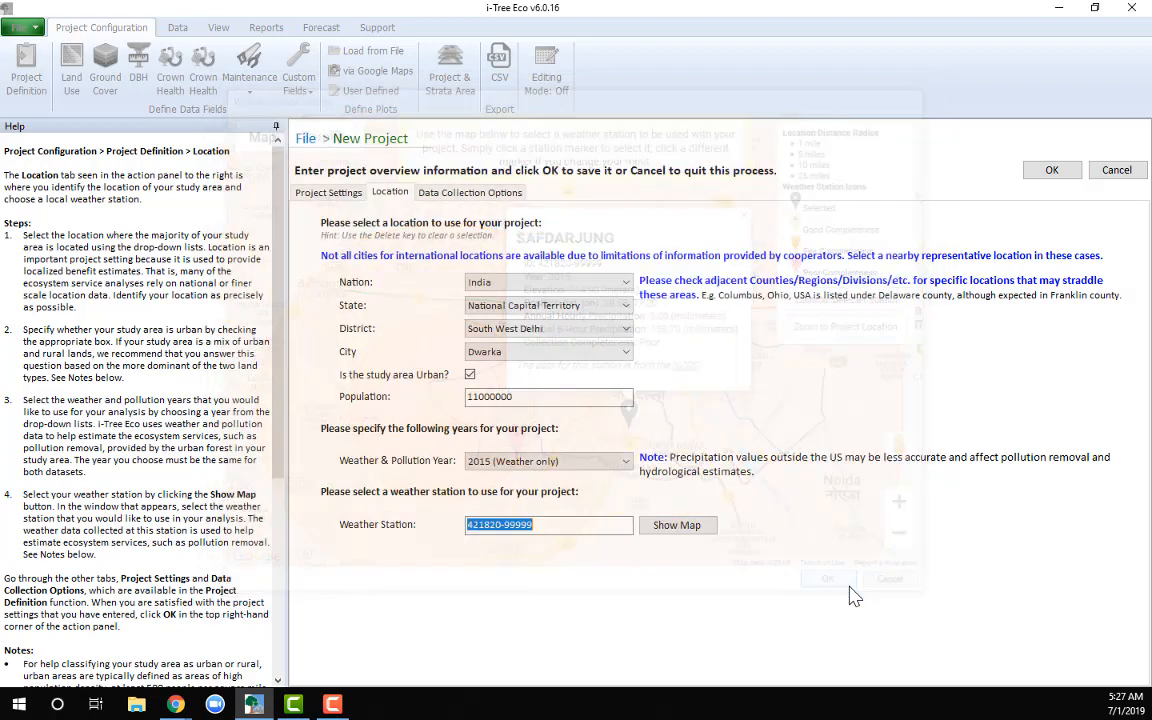
click(626, 462)
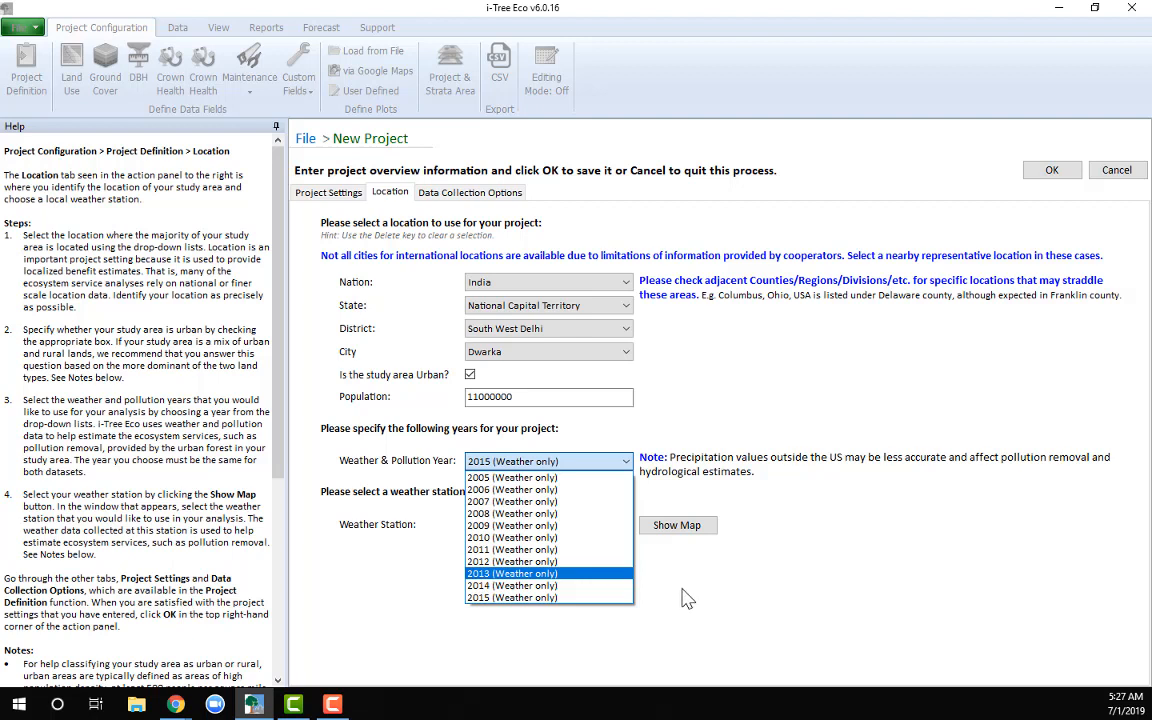
click(601, 597)
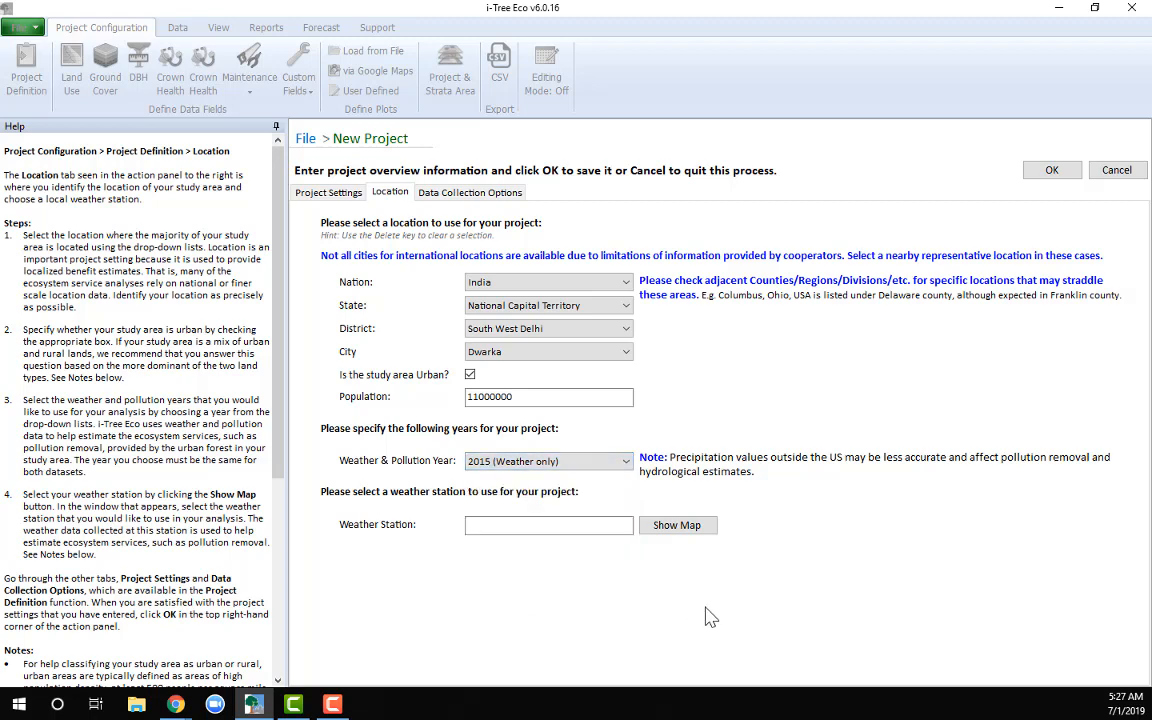
click(677, 525)
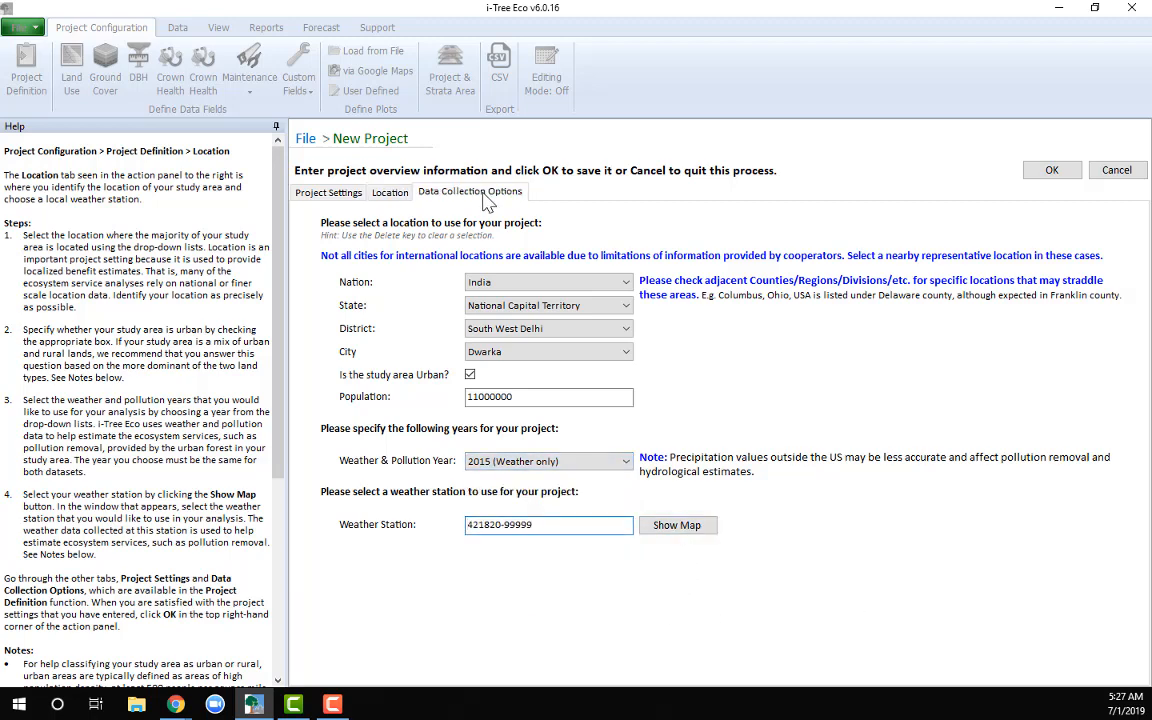
Step: In the data collection options, choose metric units and include the Land Use, Total tree height and Crown Health fields
click(487, 198)
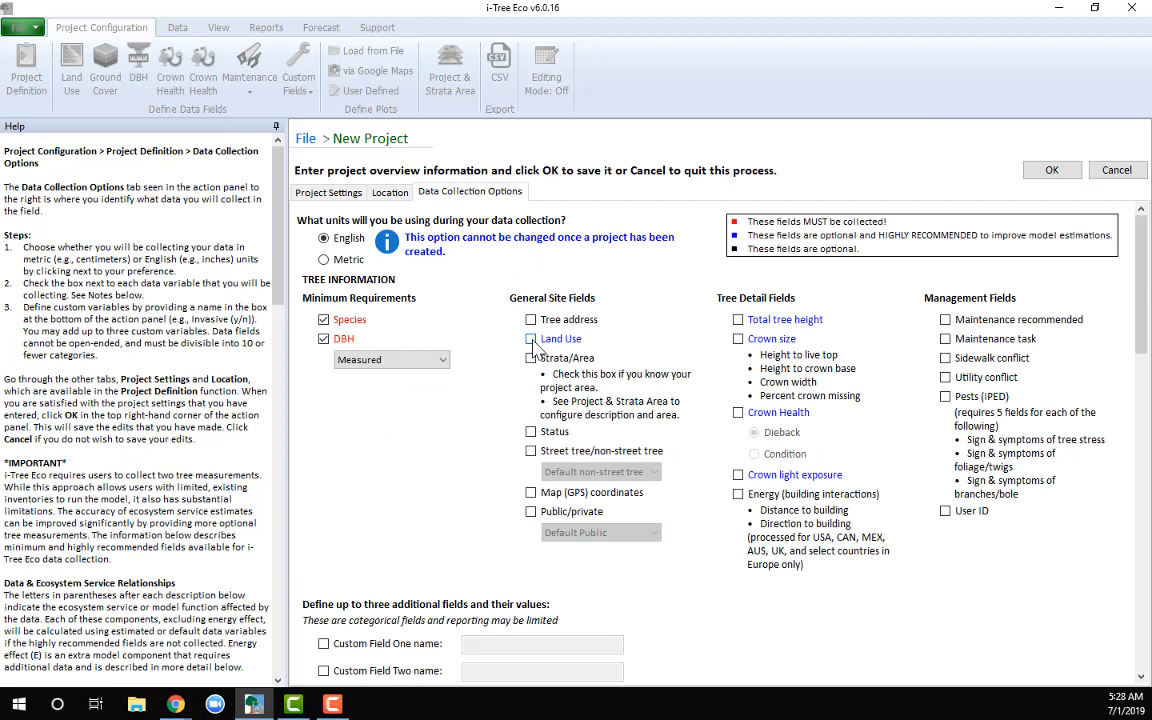
click(328, 261)
click(531, 341)
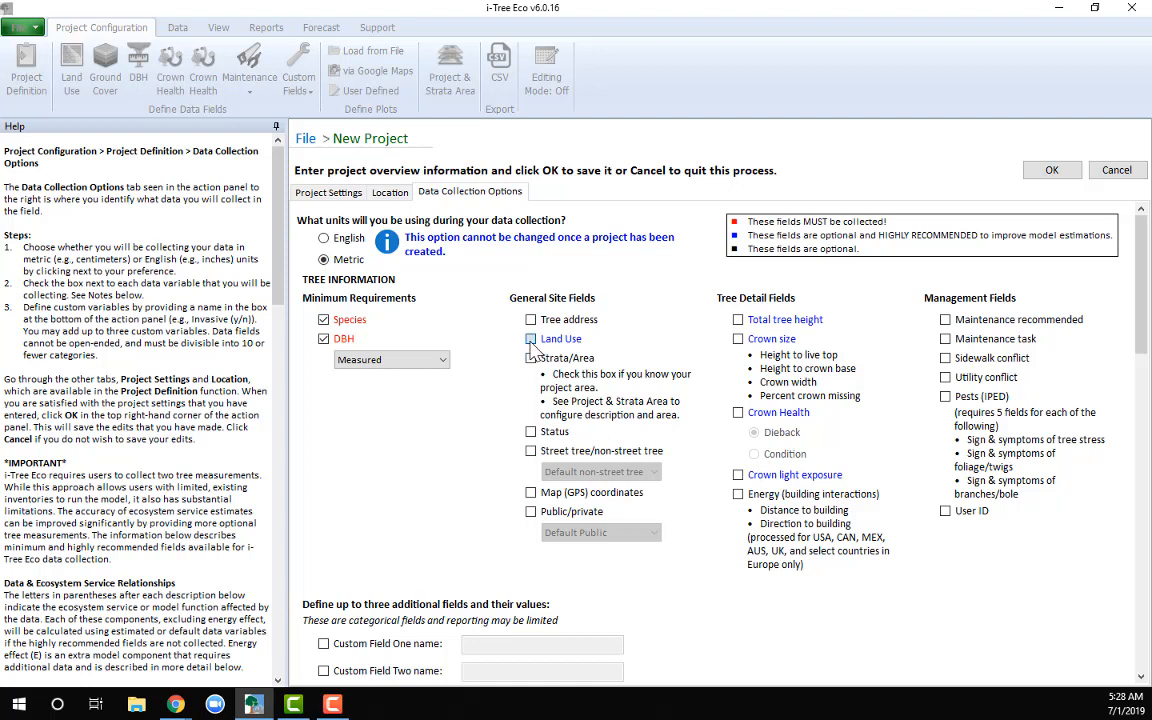
click(739, 321)
click(739, 413)
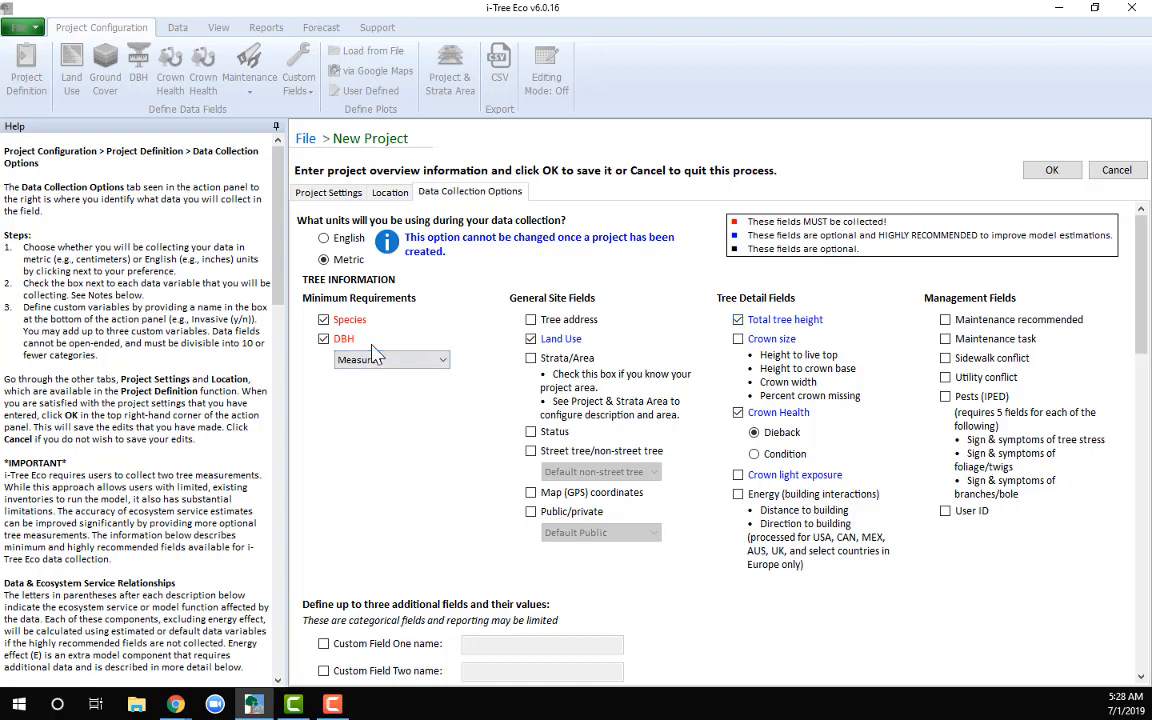
Step: Keep Dieback as the Crown Health measure and add Map (GPS) coordinates to the general site fields
click(754, 432)
drag(278, 267, 290, 300)
drag(1141, 297, 1145, 269)
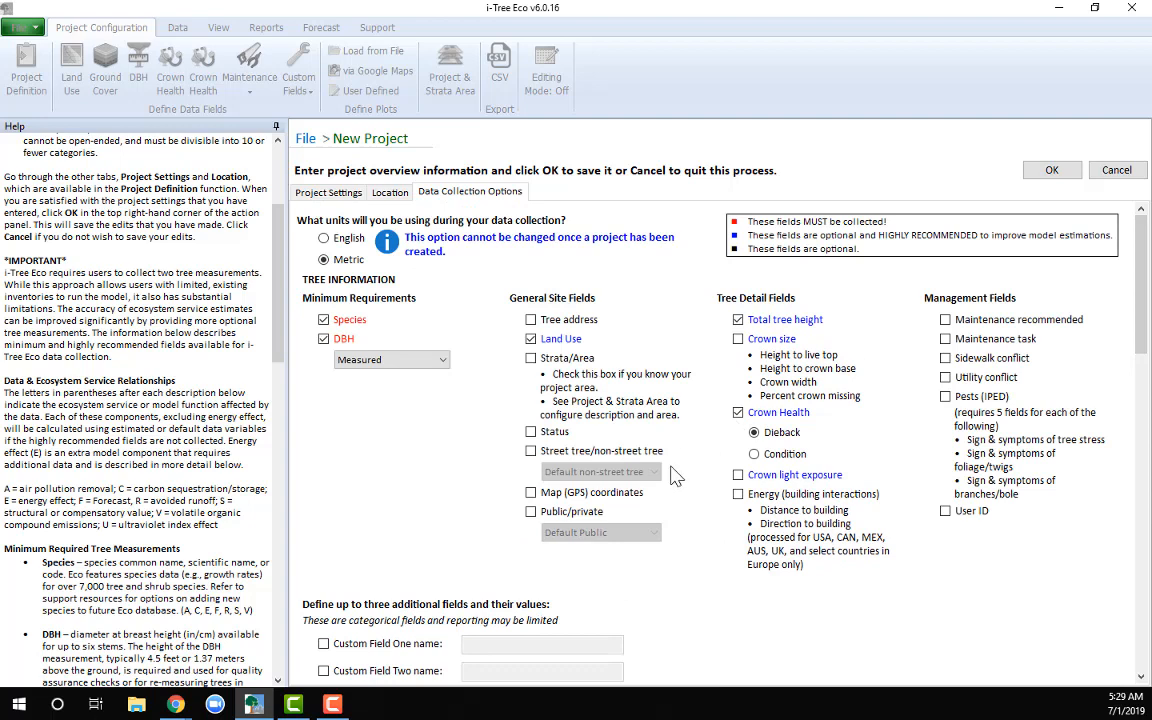
click(532, 494)
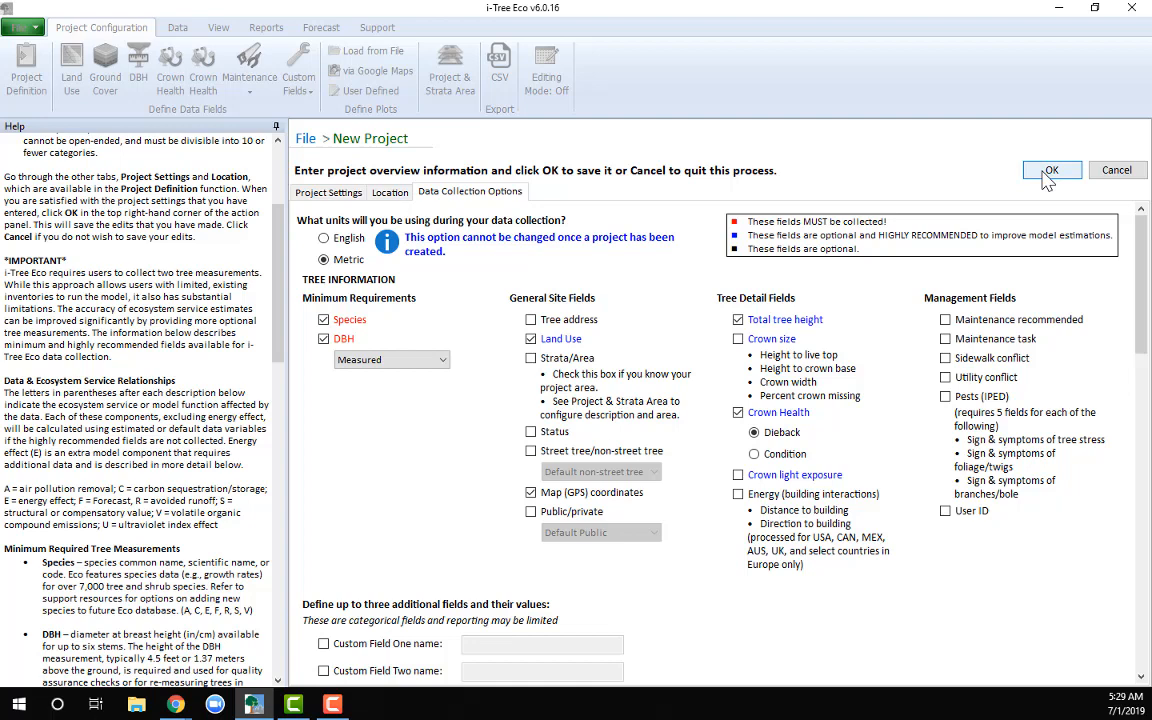
Step: Save the new project's settings, review which reports are available for the chosen fields, and accept the list
click(1050, 171)
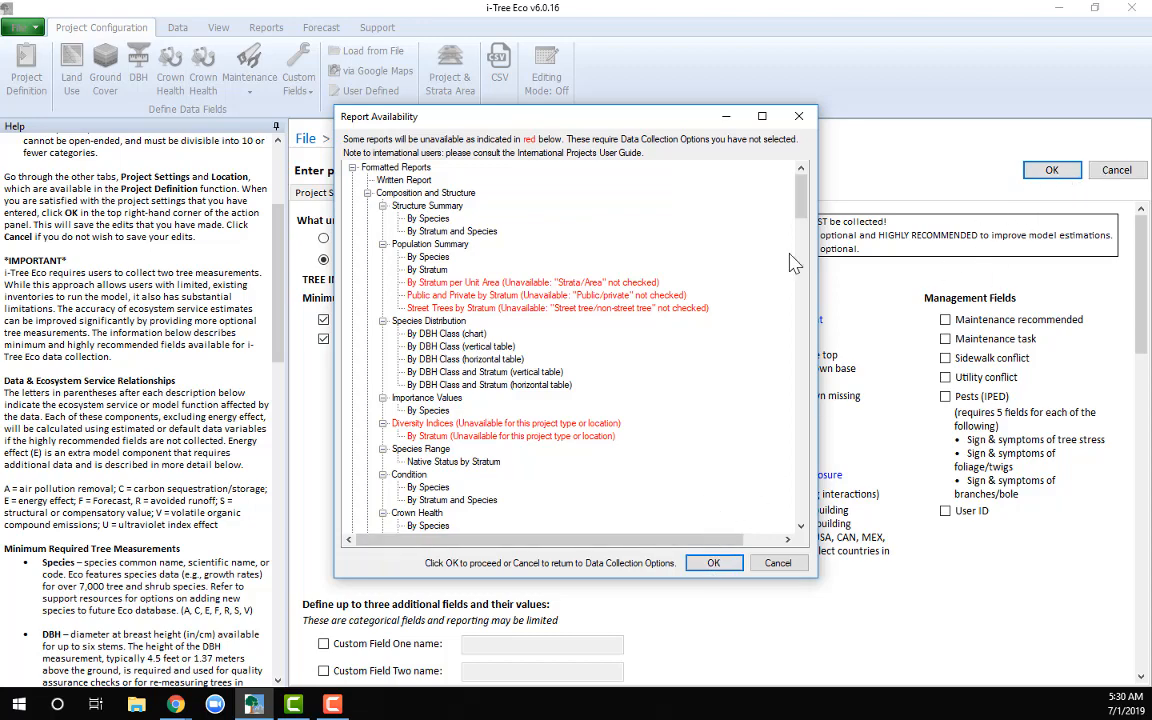
drag(803, 213, 824, 330)
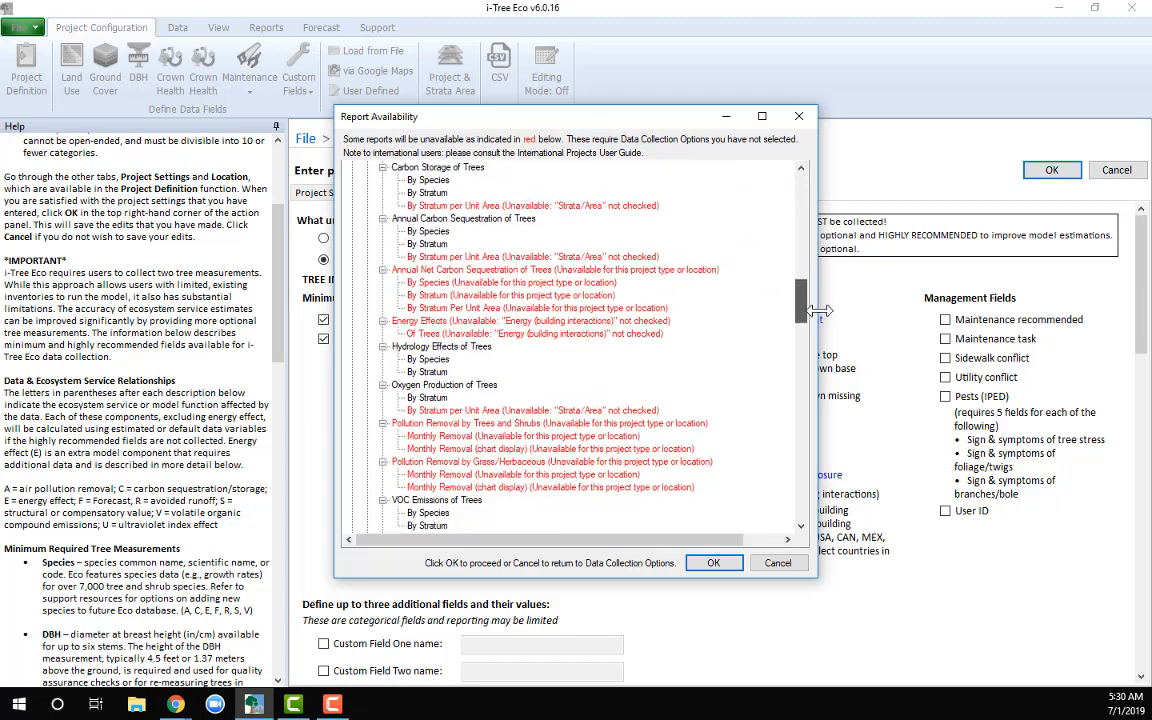
scroll(730, 285, down, 10)
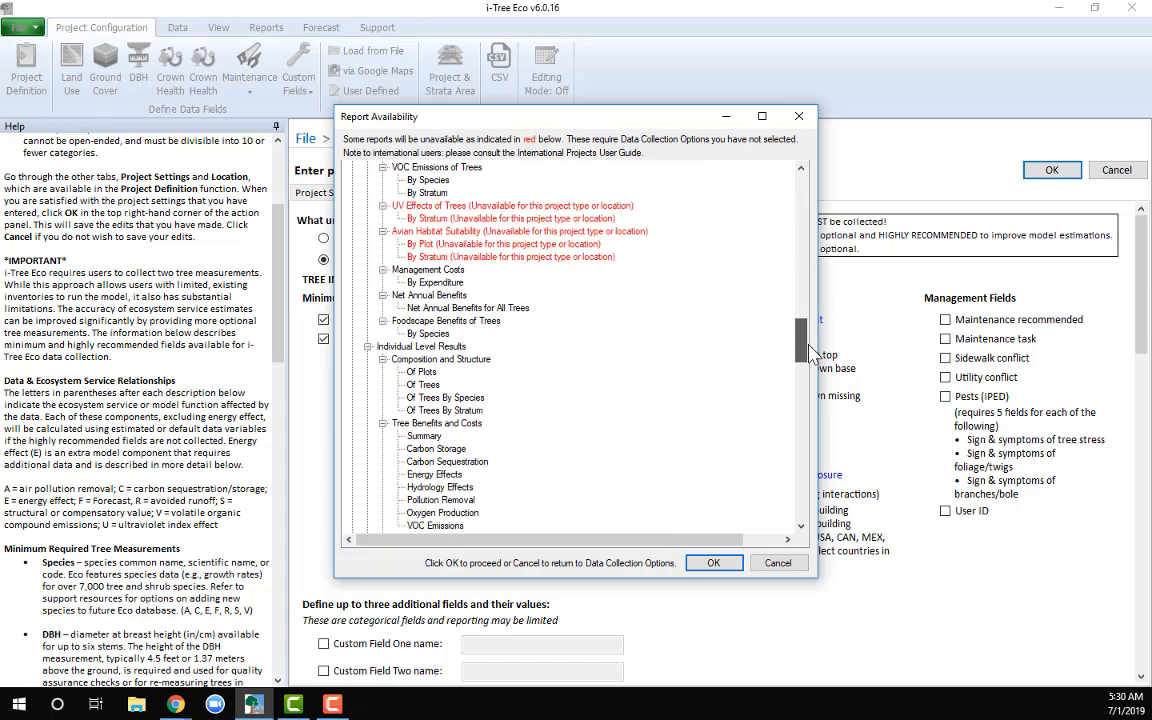
click(714, 565)
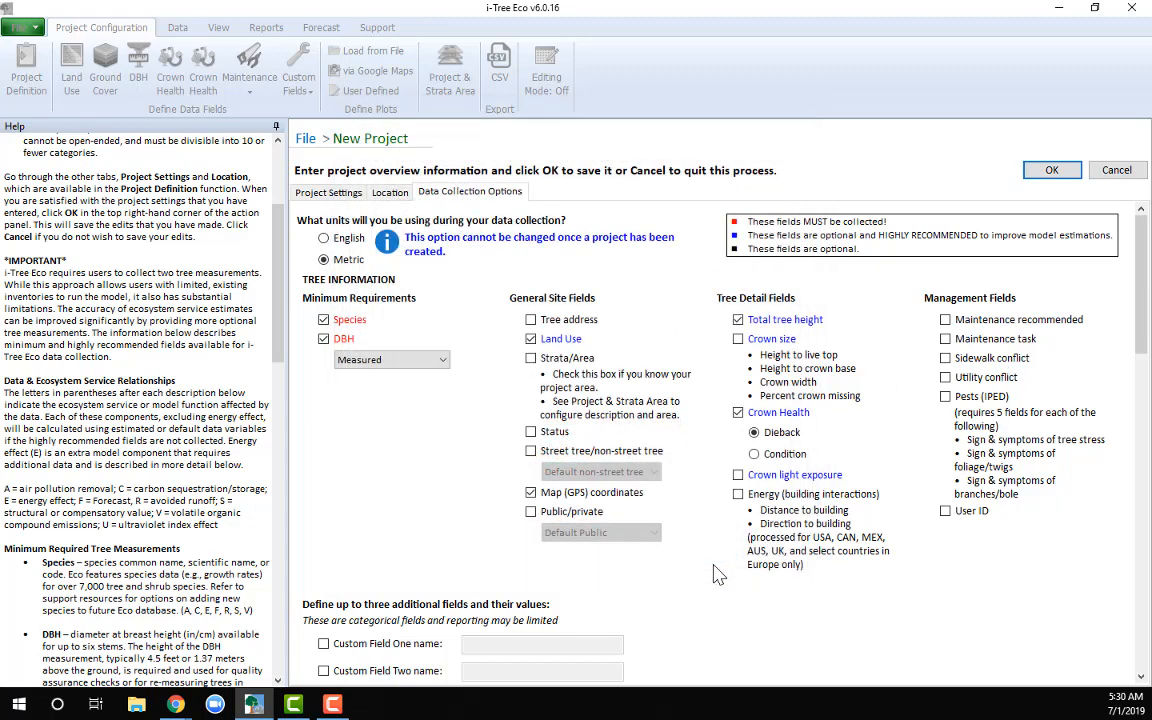
Step: Open the project's tree inventory table, widen its view, and start a tree record in the empty first row
click(175, 30)
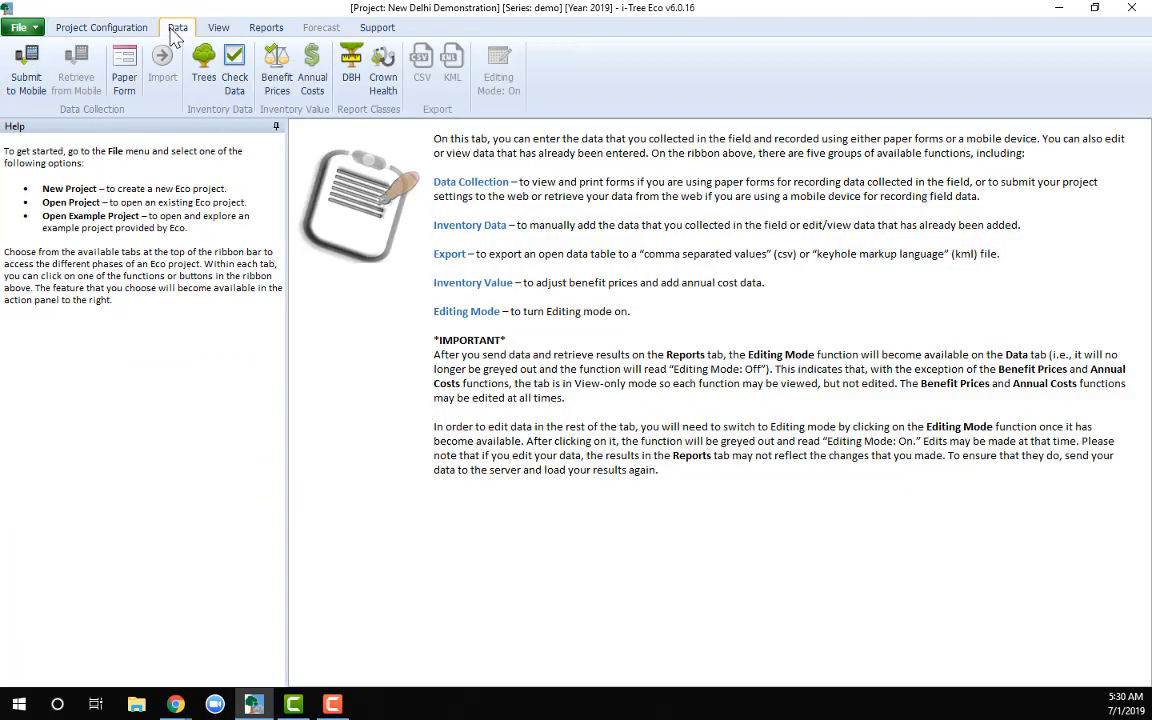
click(212, 95)
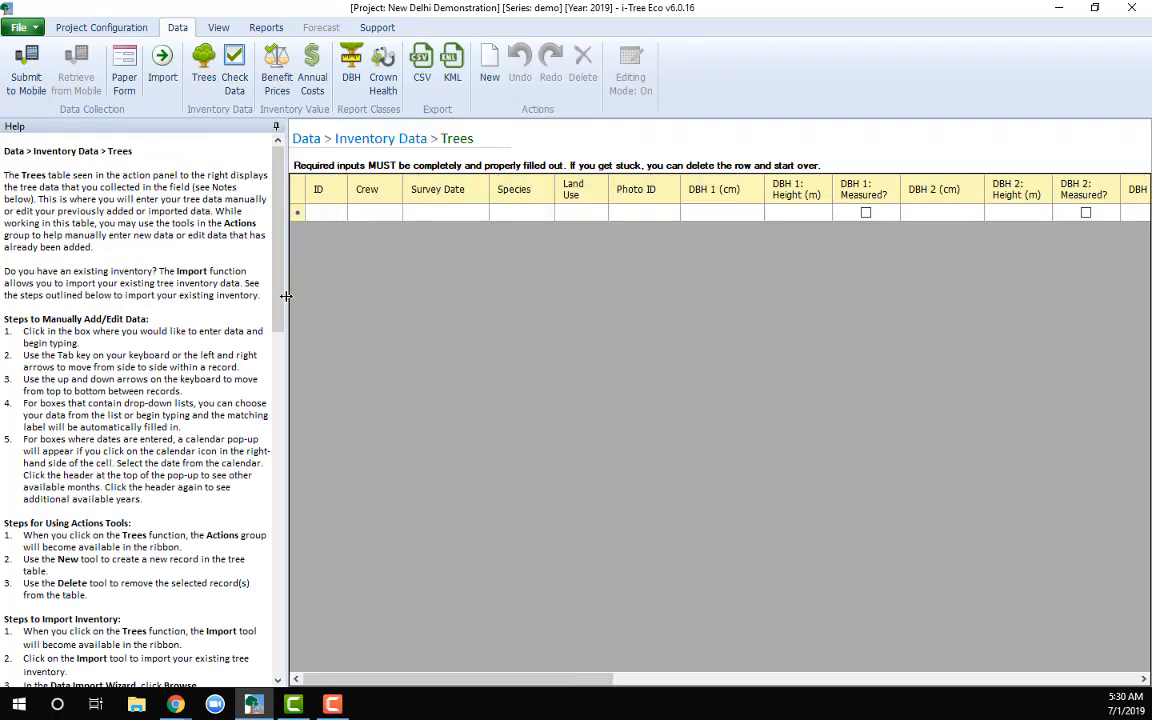
drag(287, 296, 130, 297)
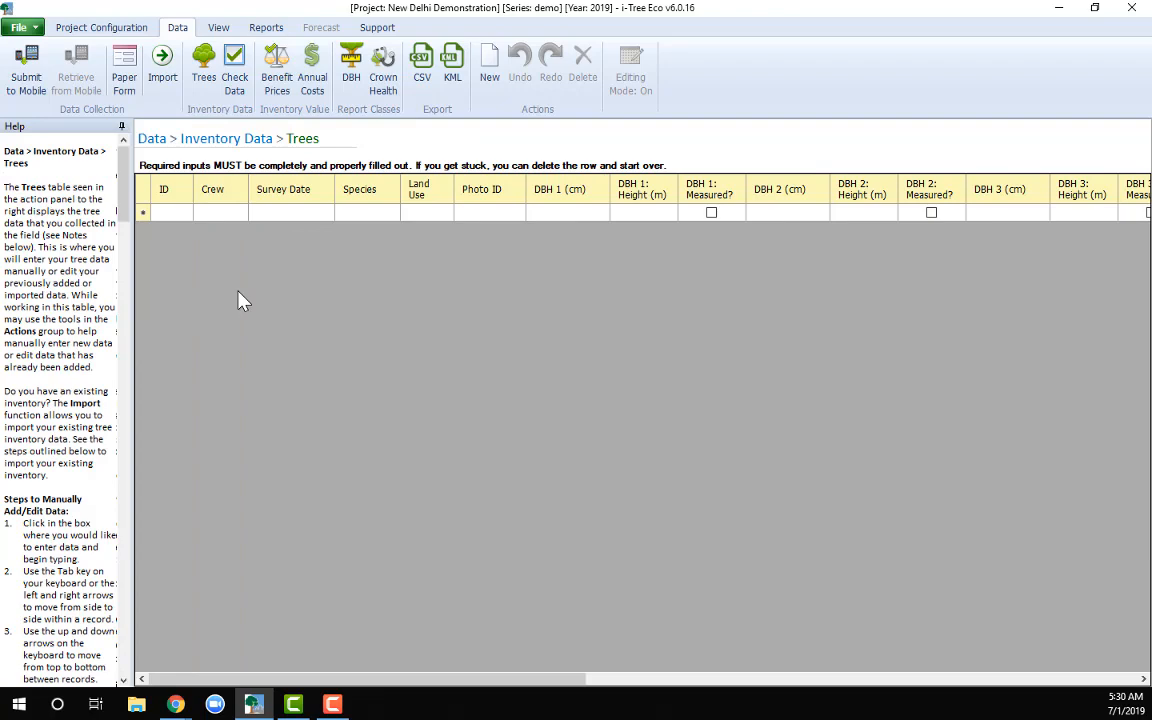
click(163, 214)
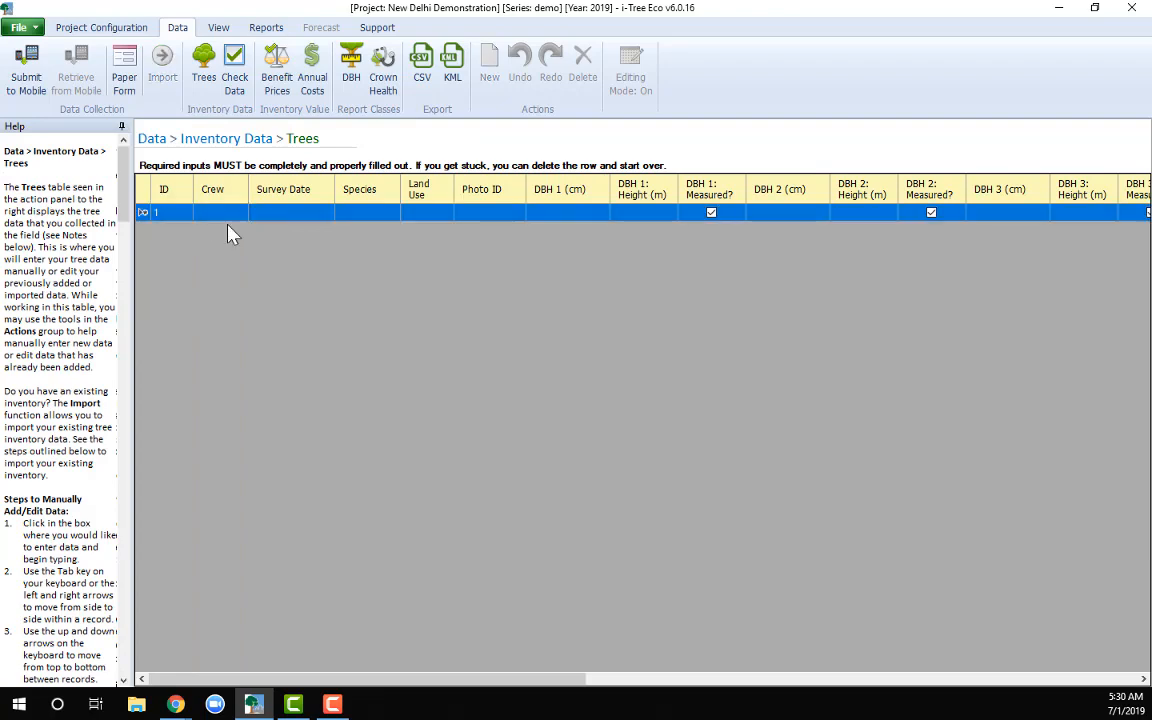
Step: Look over the configuration, data entry and reporting functions available for the New Delhi Demonstration project
click(108, 28)
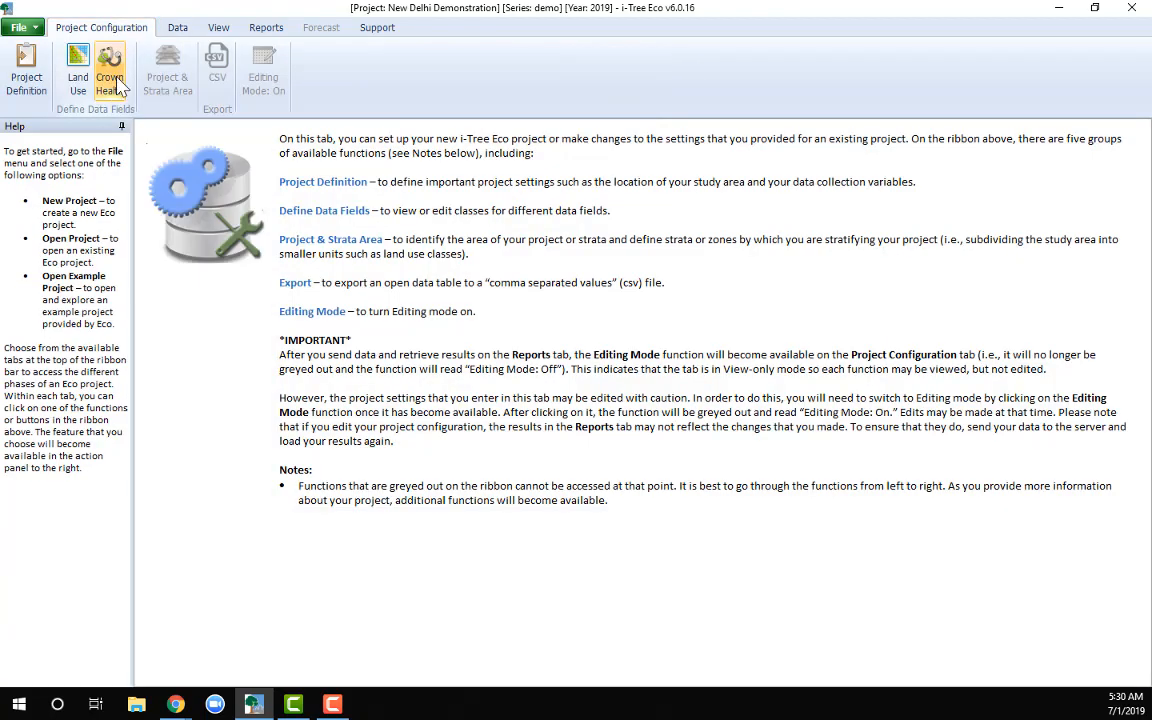
click(177, 28)
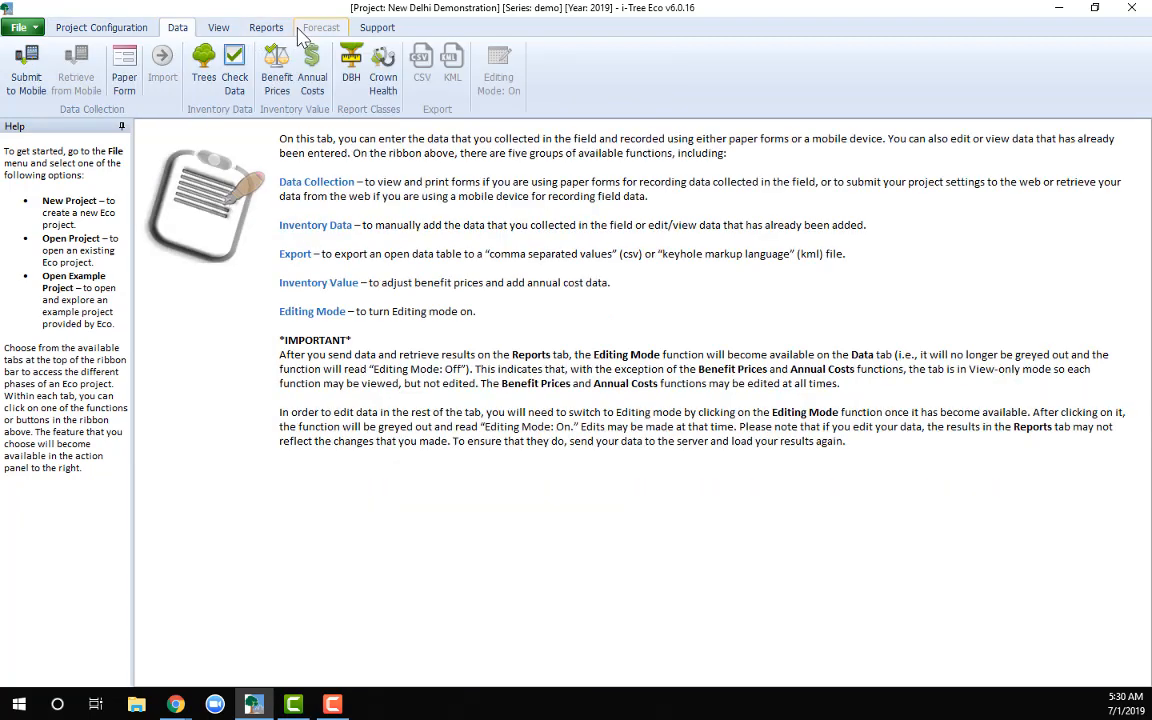
click(266, 28)
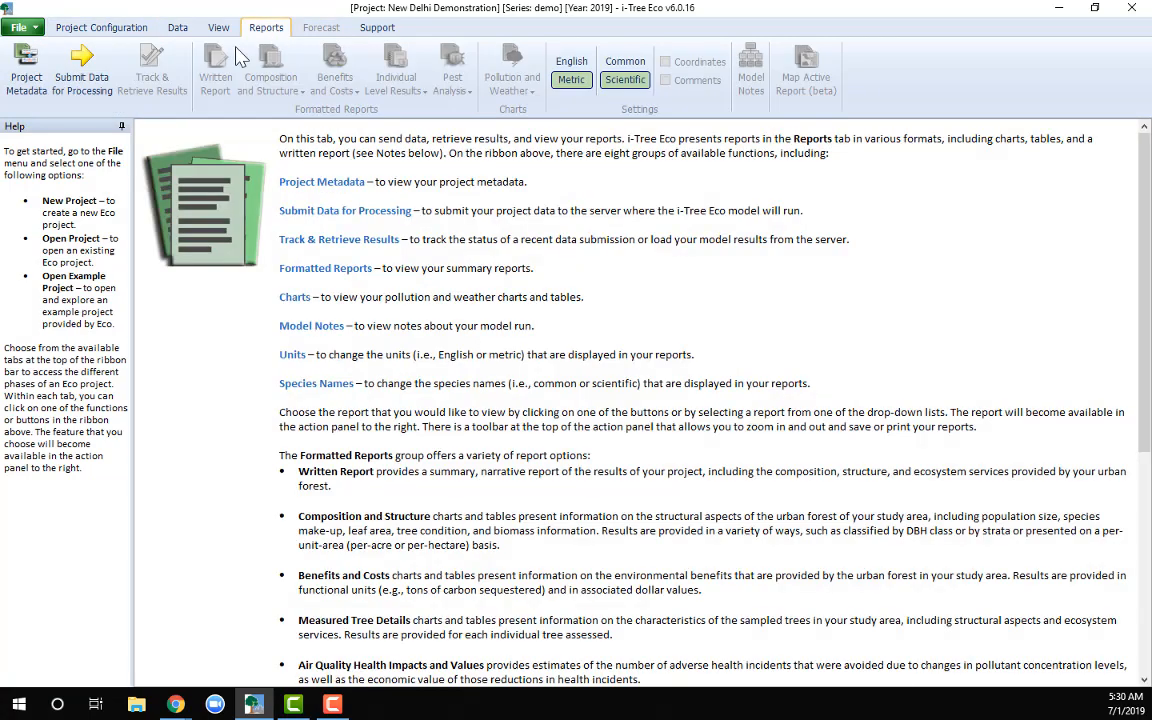
click(178, 30)
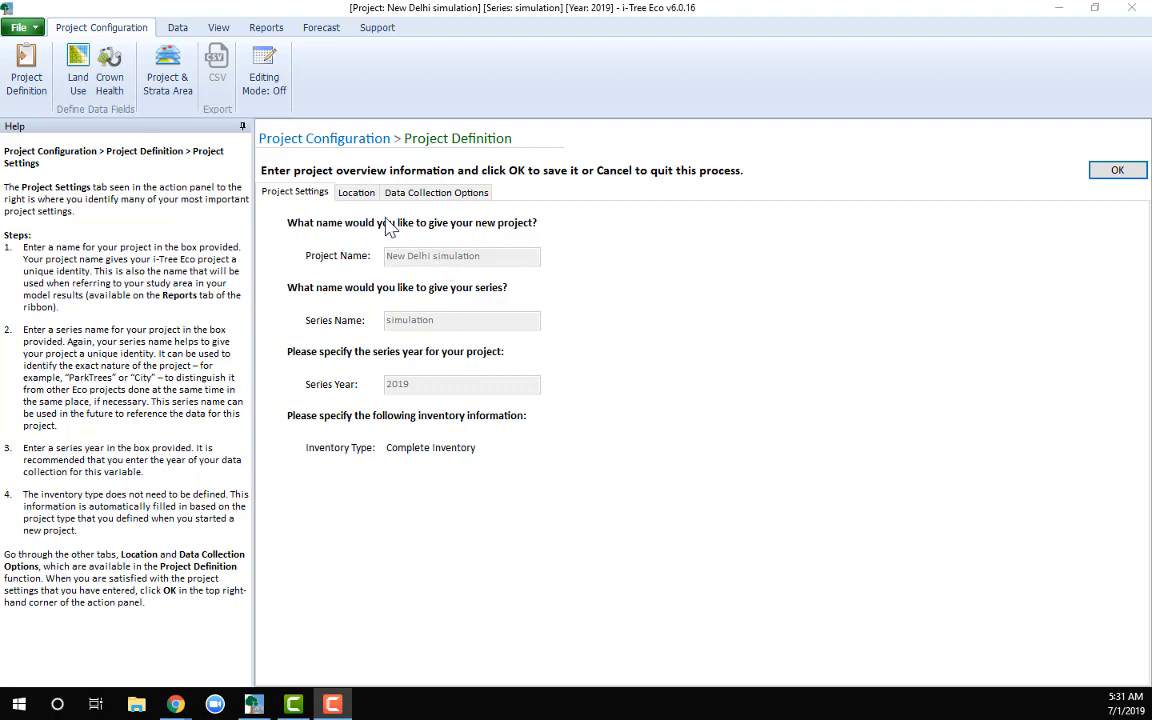
Step: Review the New Delhi simulation project's location, data collection options, and project and strata areas
click(357, 195)
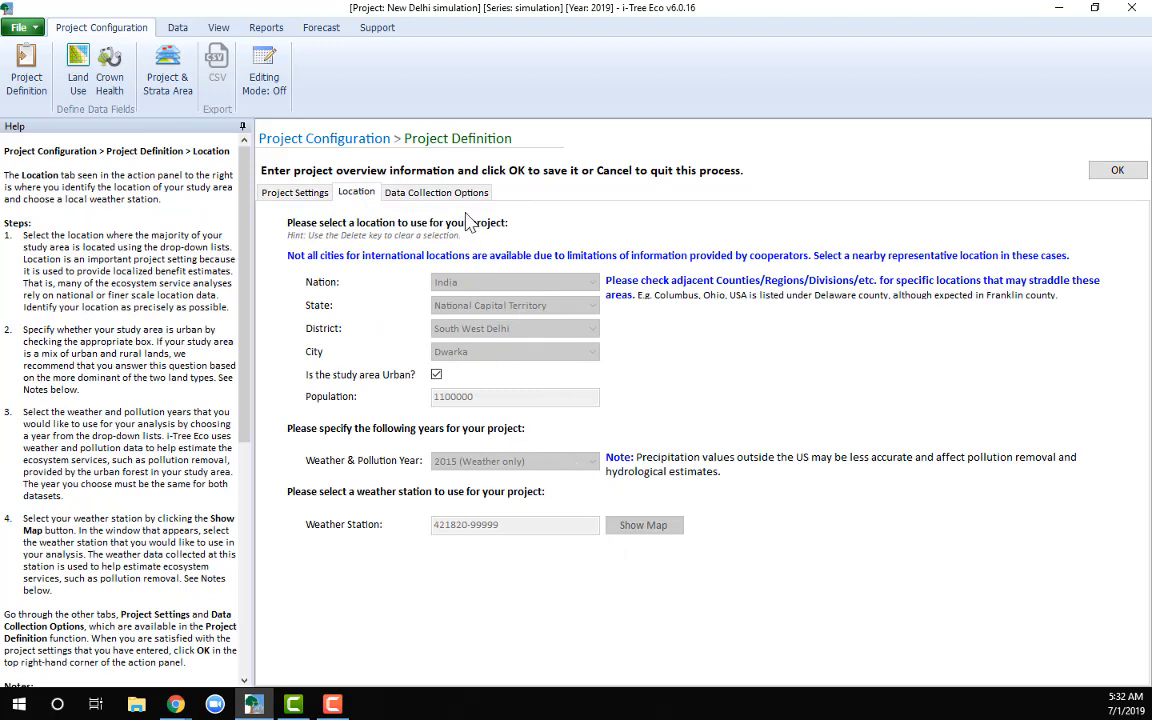
click(410, 192)
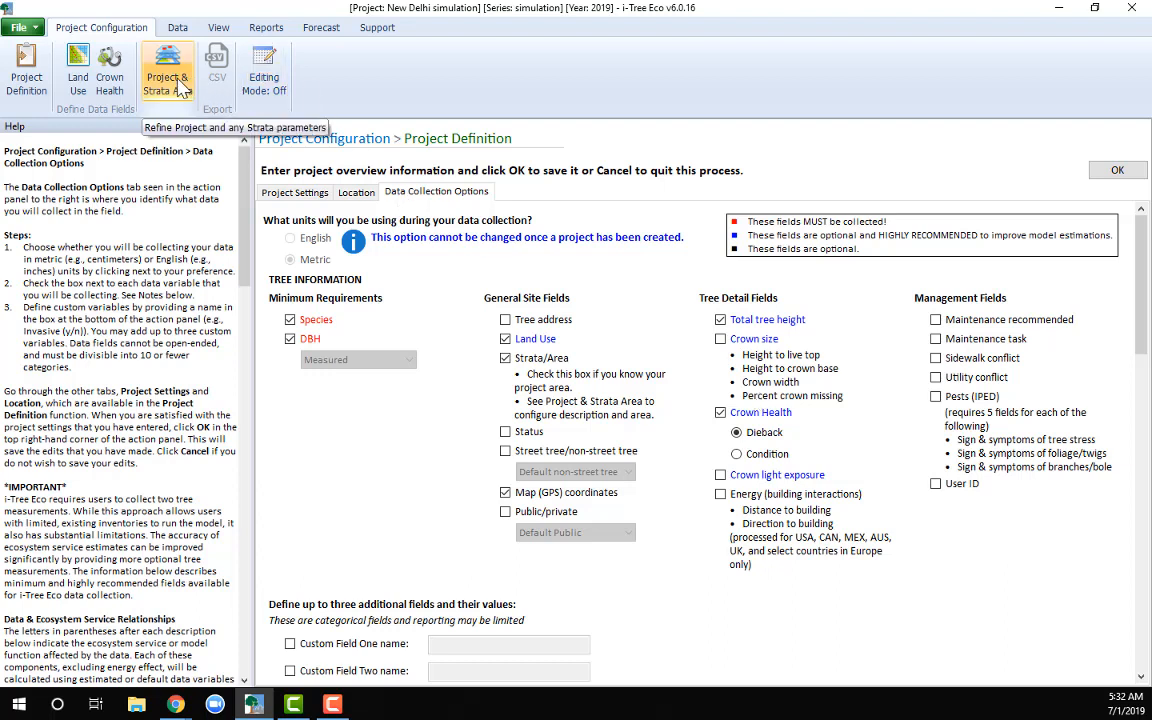
click(178, 89)
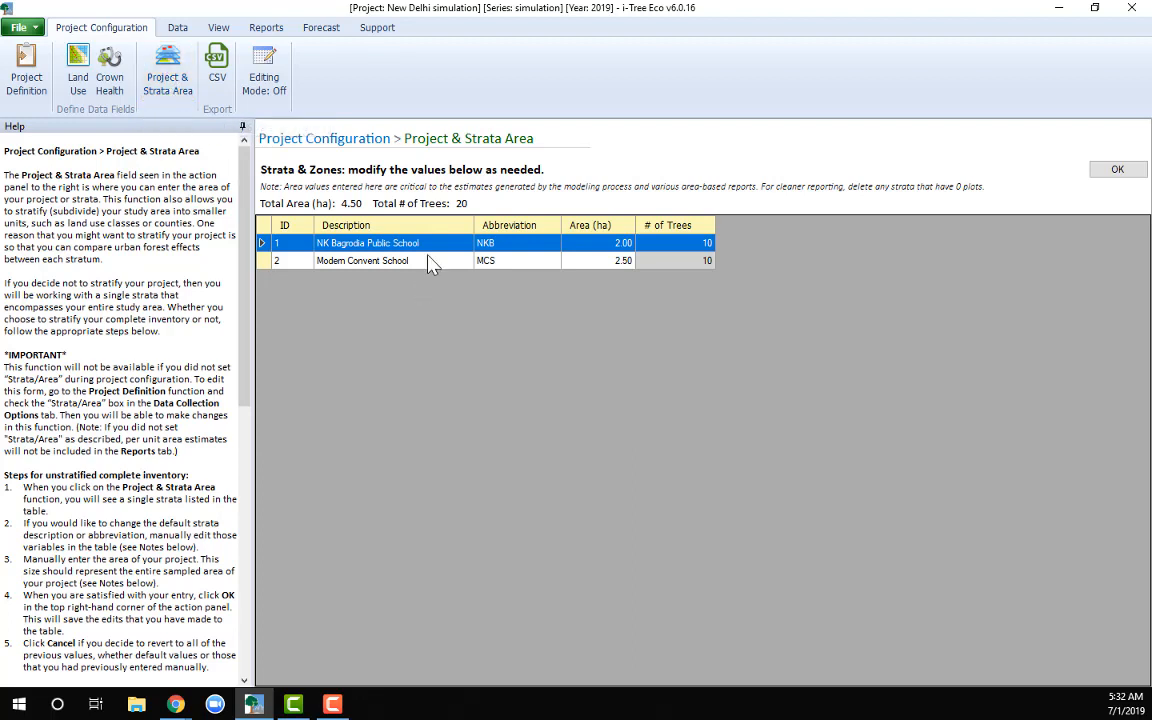
Step: Examine the simulation project's tree inventory across all columns, from stratum and species to crown dieback, height and coordinates
click(180, 30)
click(203, 68)
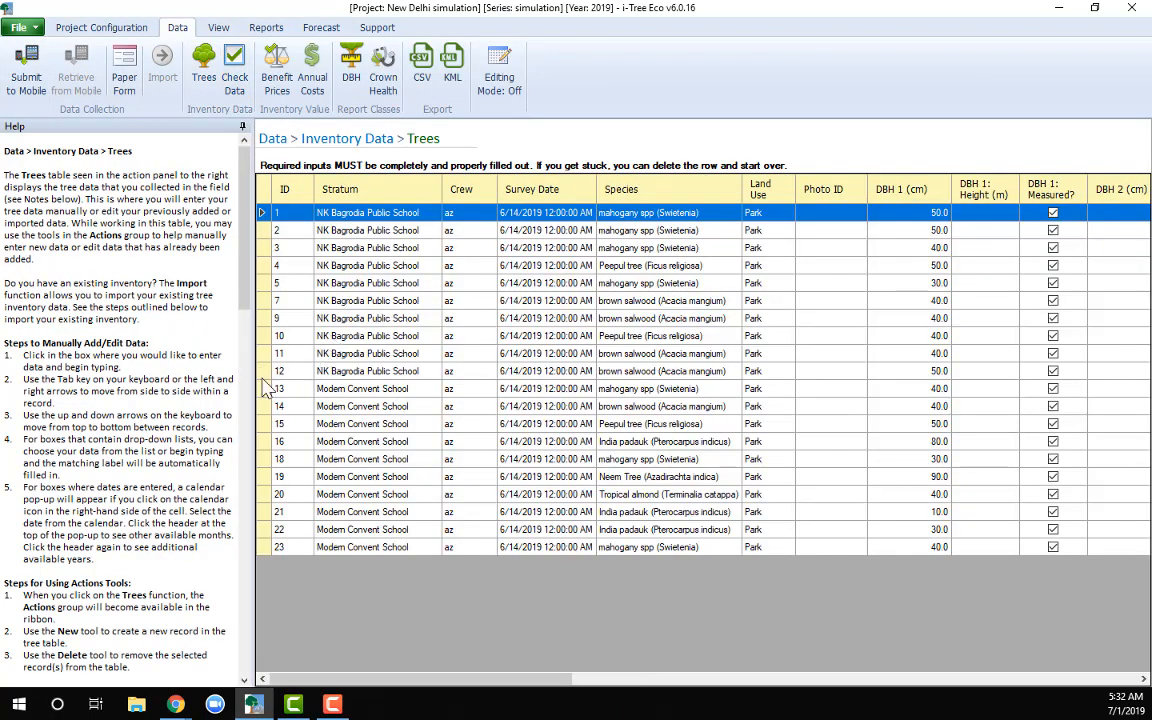
drag(253, 385, 20, 437)
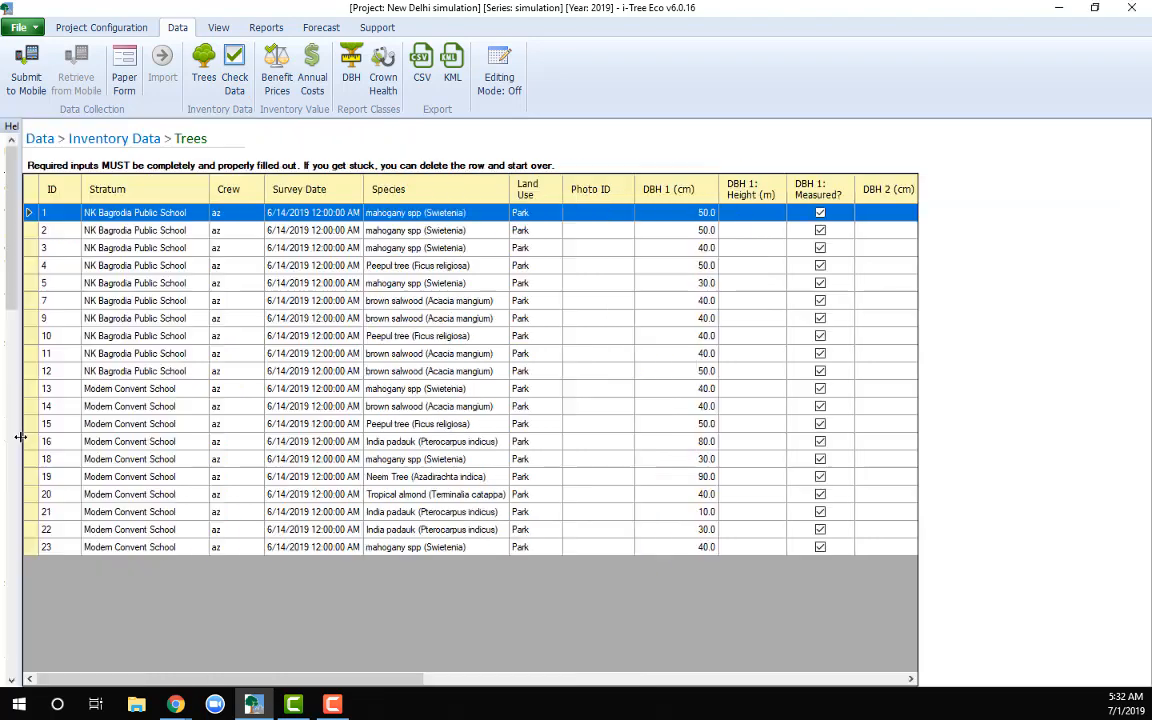
drag(393, 689, 1062, 700)
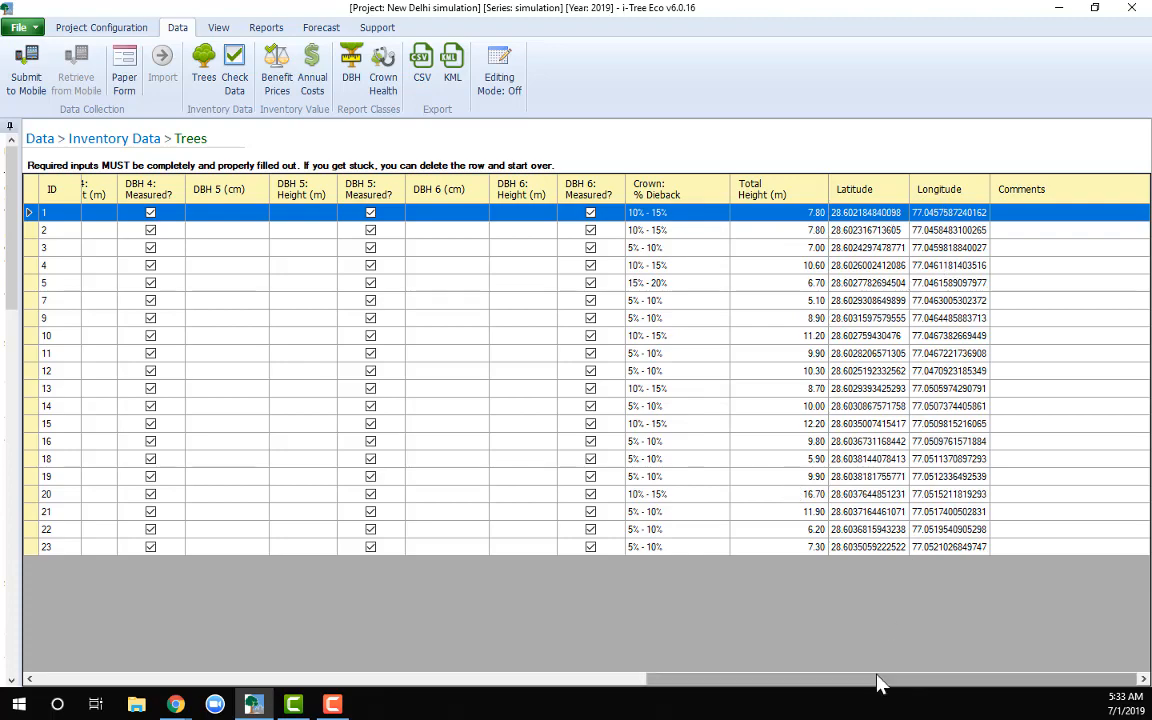
drag(879, 681, 260, 681)
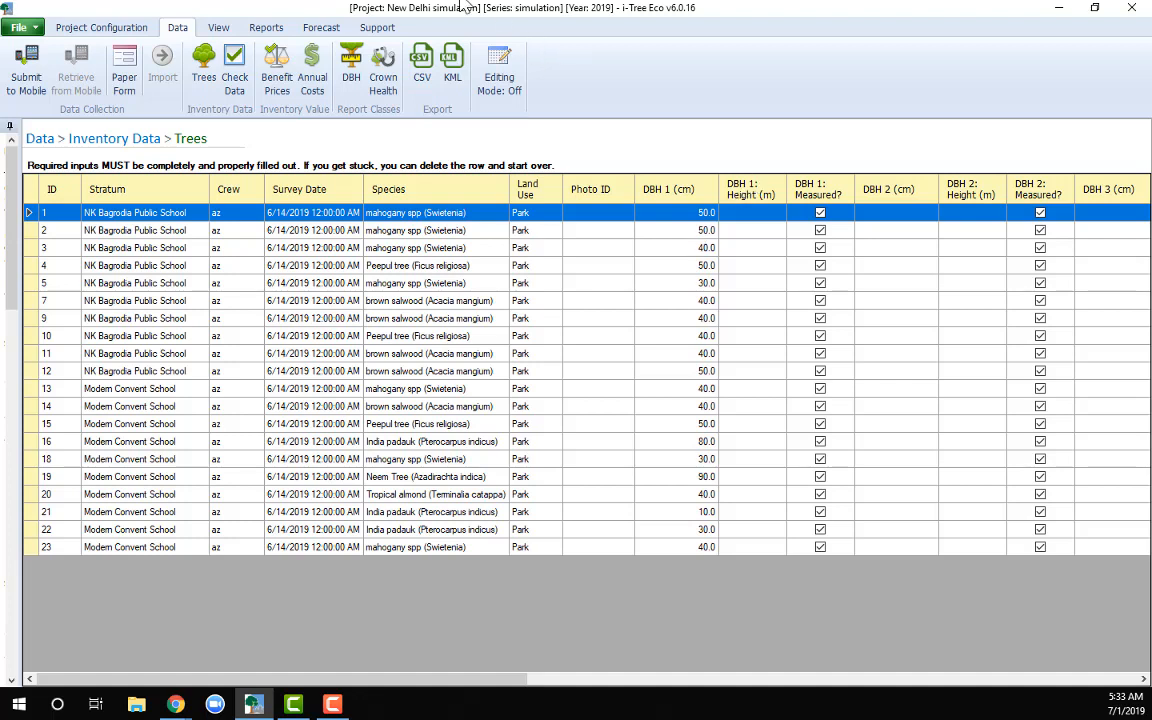
Step: Open the New Delhi simulation's Written Report and view its cover page at 125% zoom
click(266, 28)
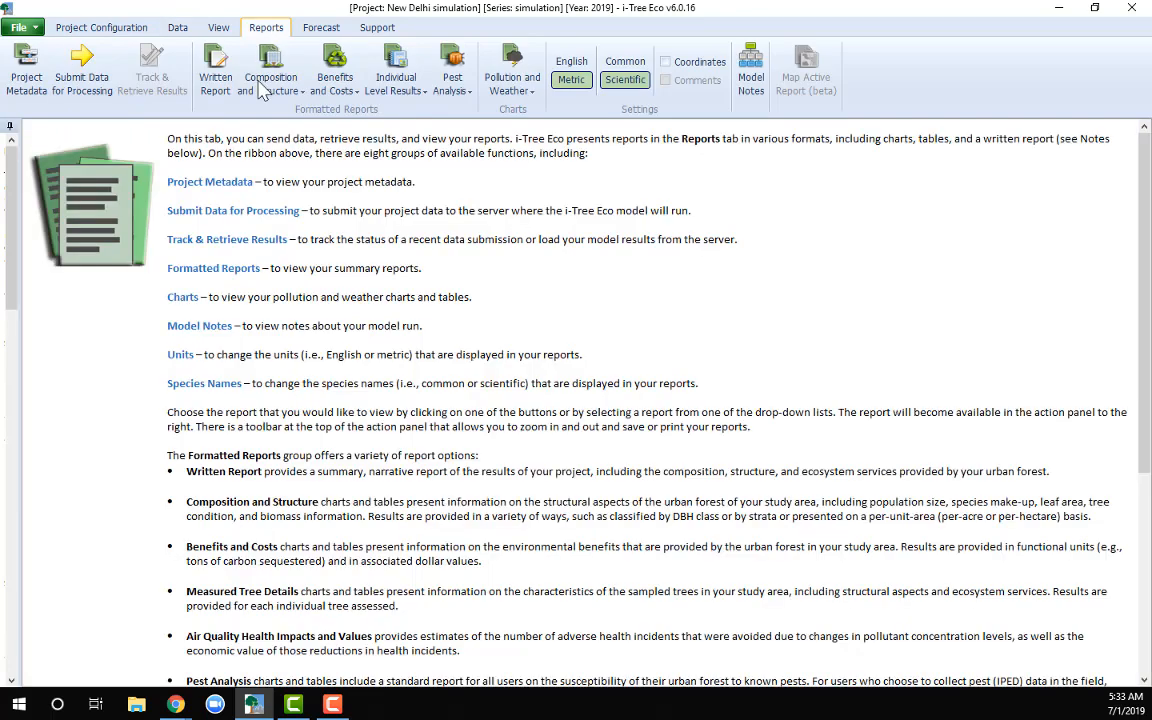
click(215, 72)
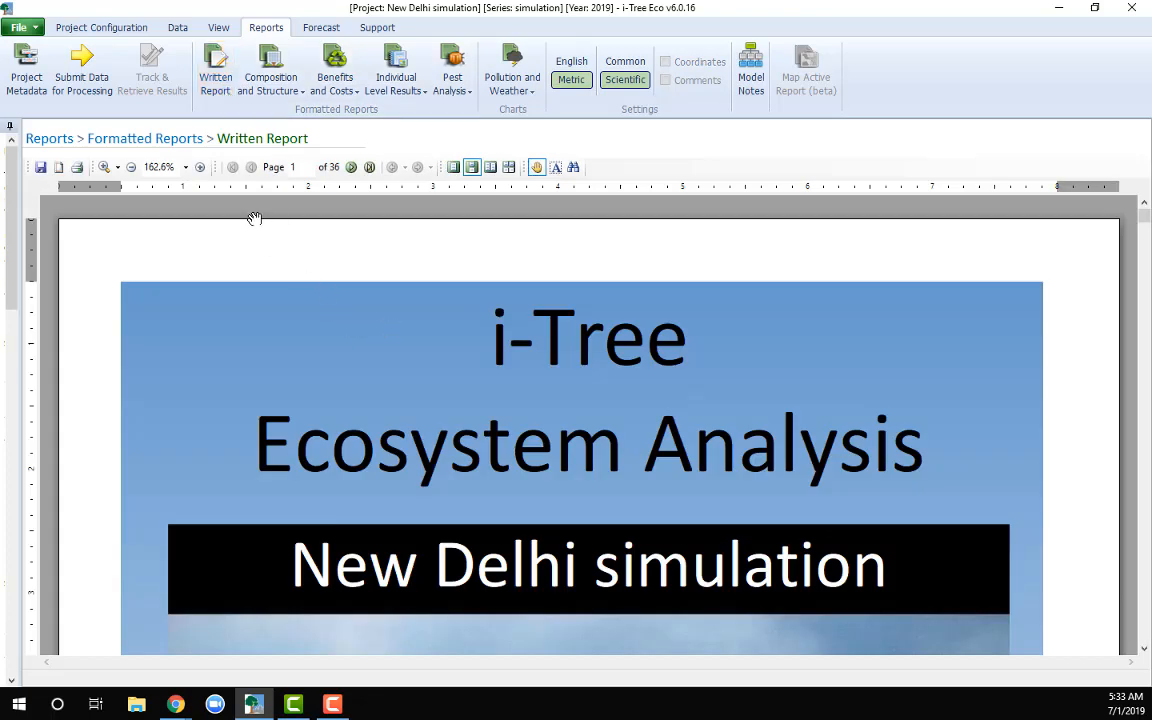
click(131, 168)
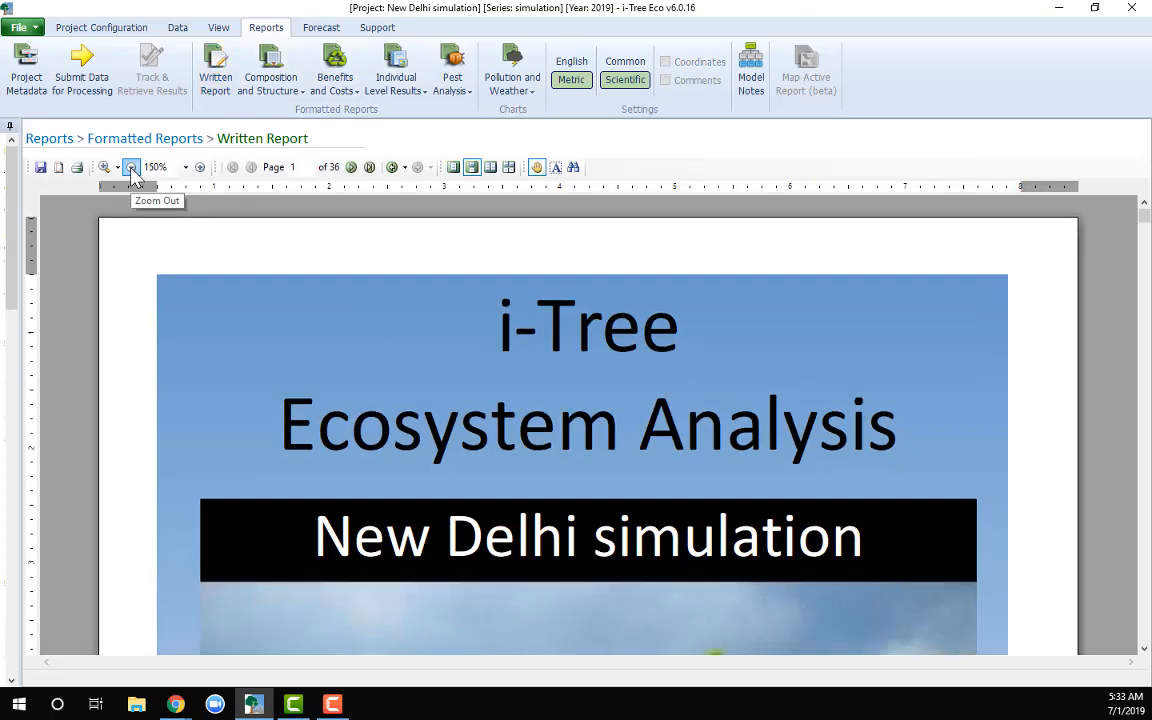
click(131, 168)
drag(975, 541, 985, 512)
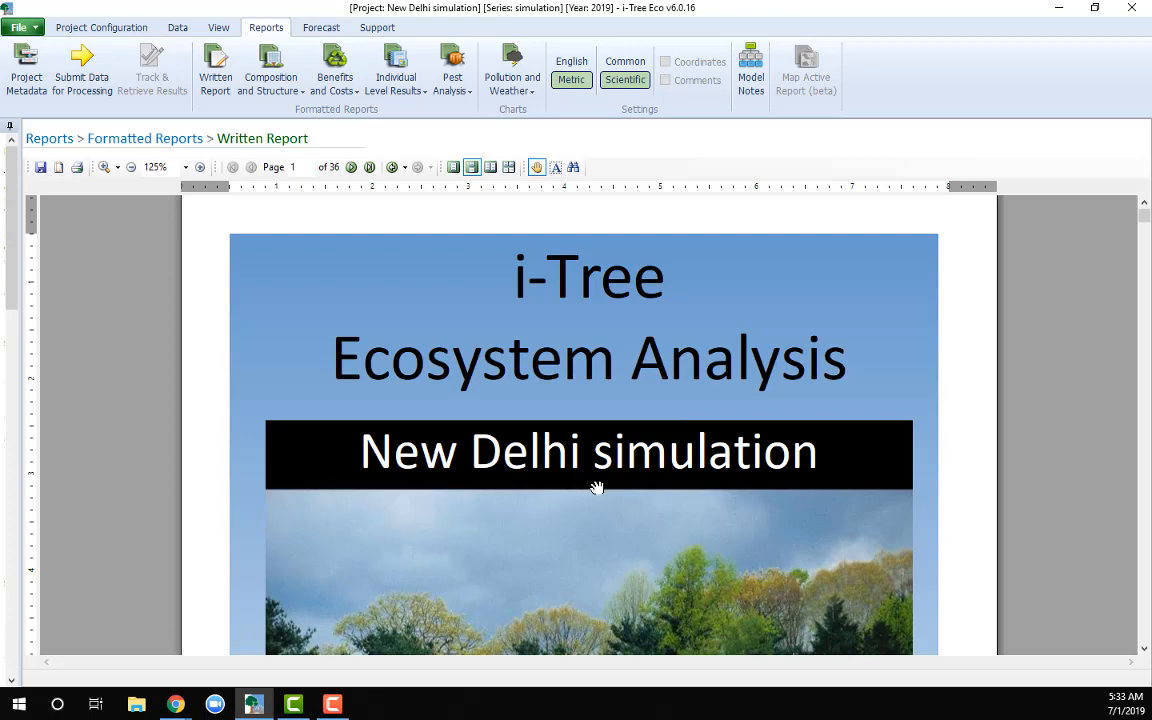
scroll(936, 537, down, 4)
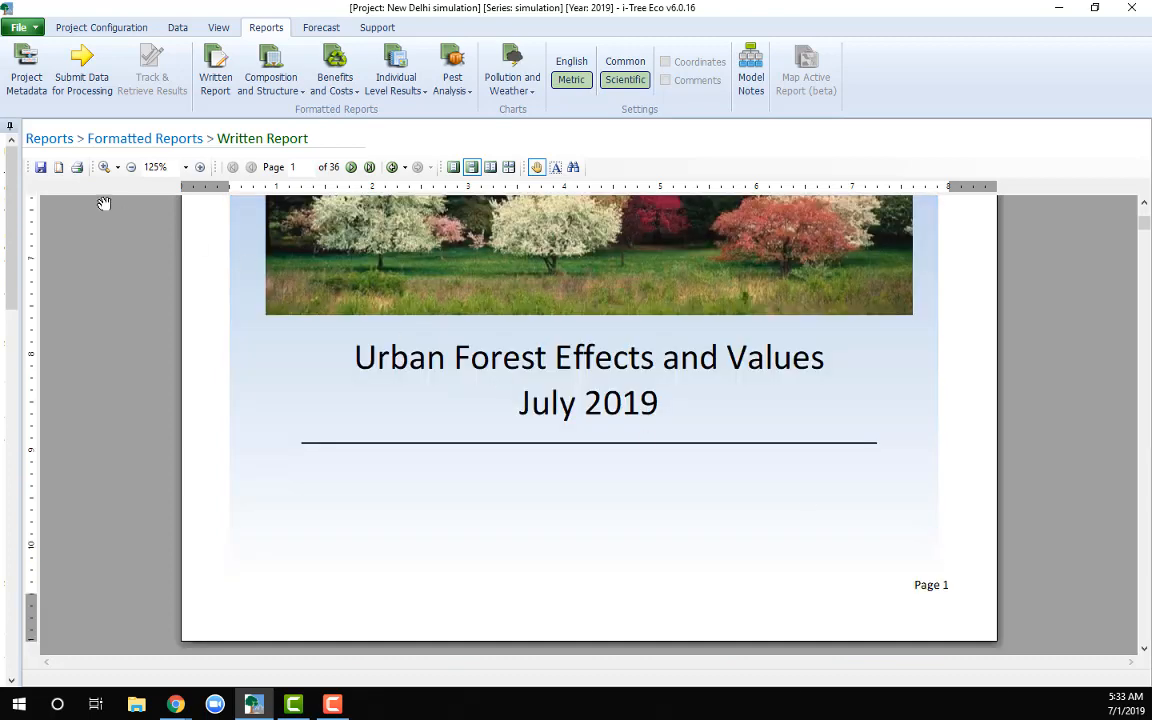
Step: Read the written report's Summary section, including tree cover, common species, carbon storage, oxygen production and avoided runoff
scroll(867, 423, down, 1)
scroll(867, 423, down, 2)
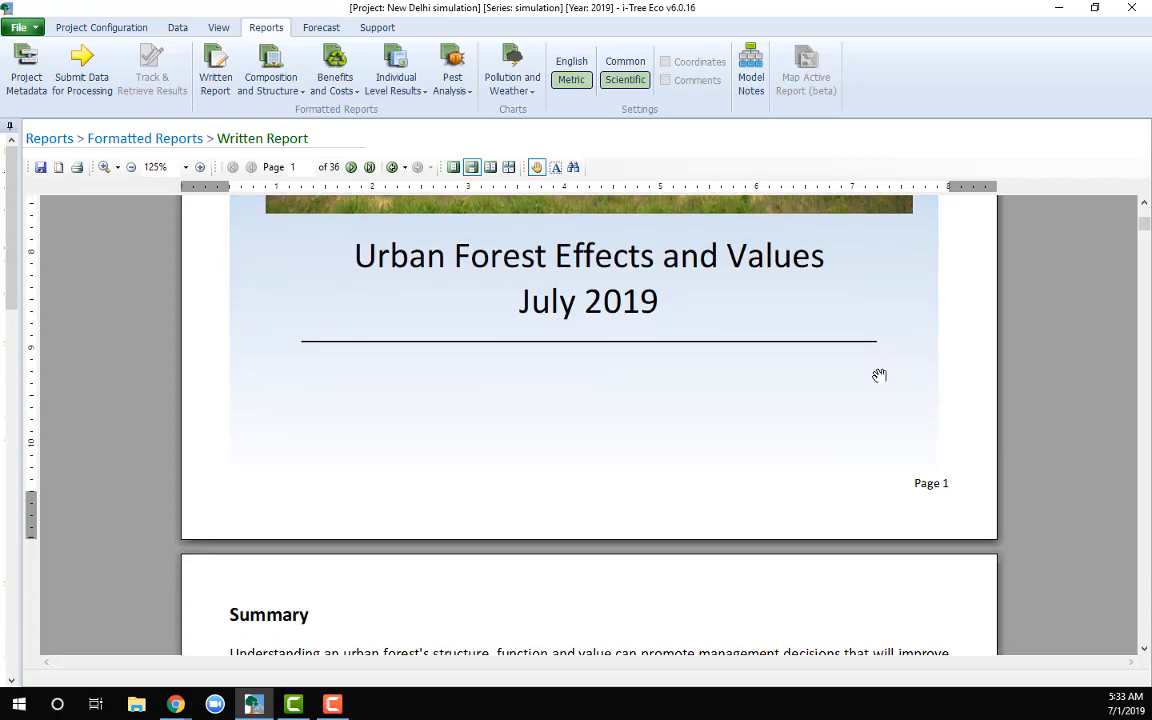
scroll(941, 506, down, 3)
drag(986, 541, 972, 424)
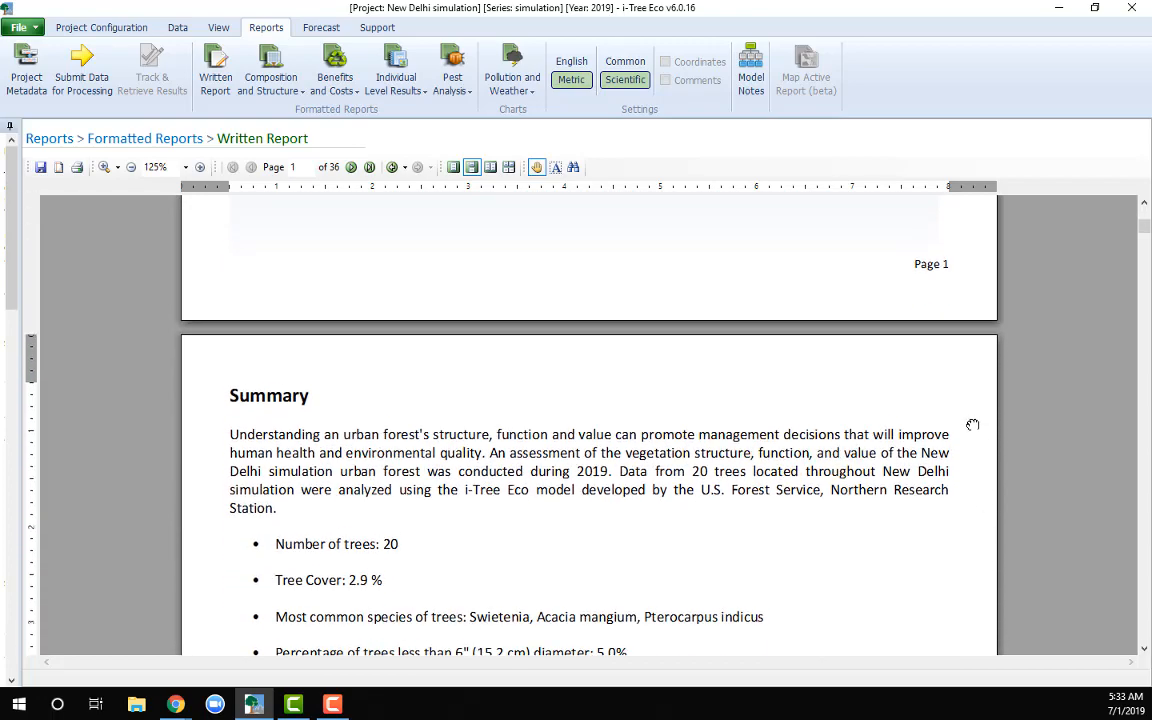
drag(977, 571, 967, 481)
drag(961, 538, 957, 419)
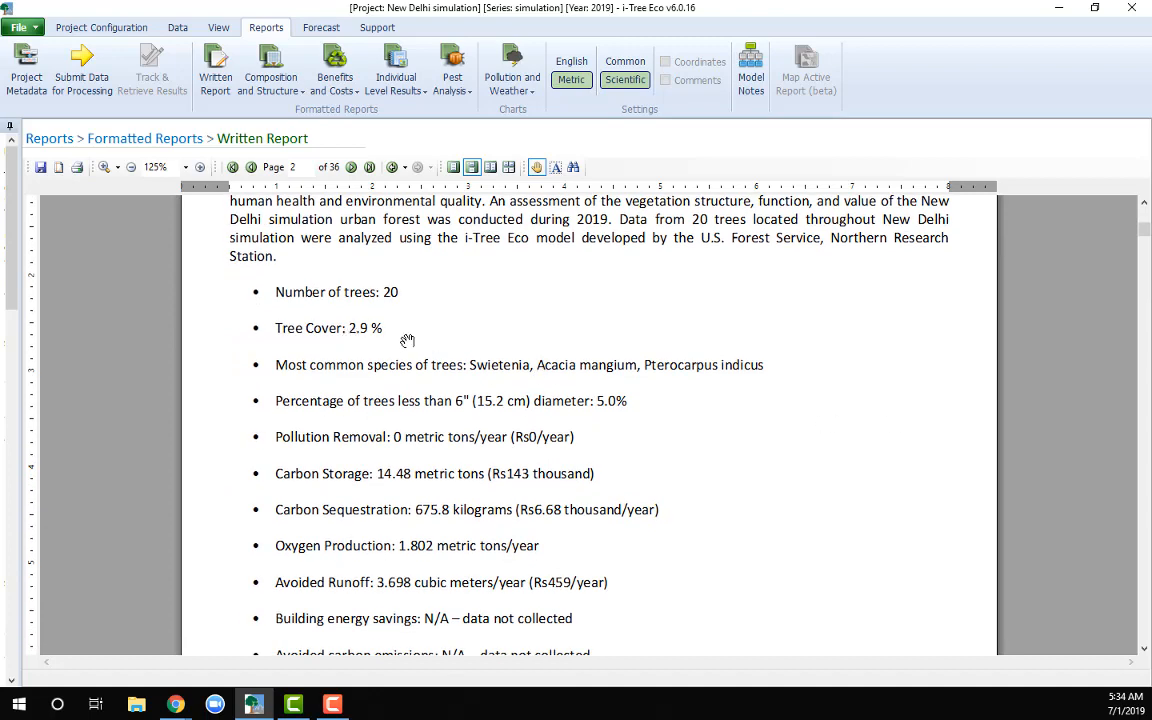
scroll(789, 470, down, 2)
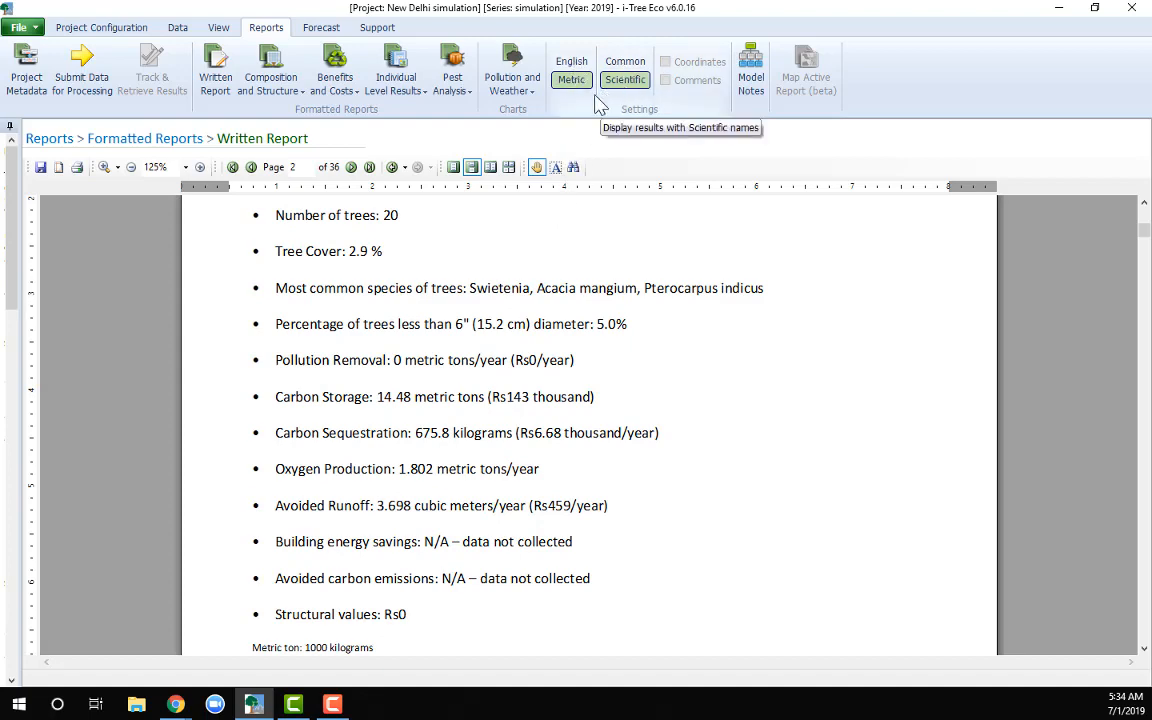
drag(838, 545, 838, 596)
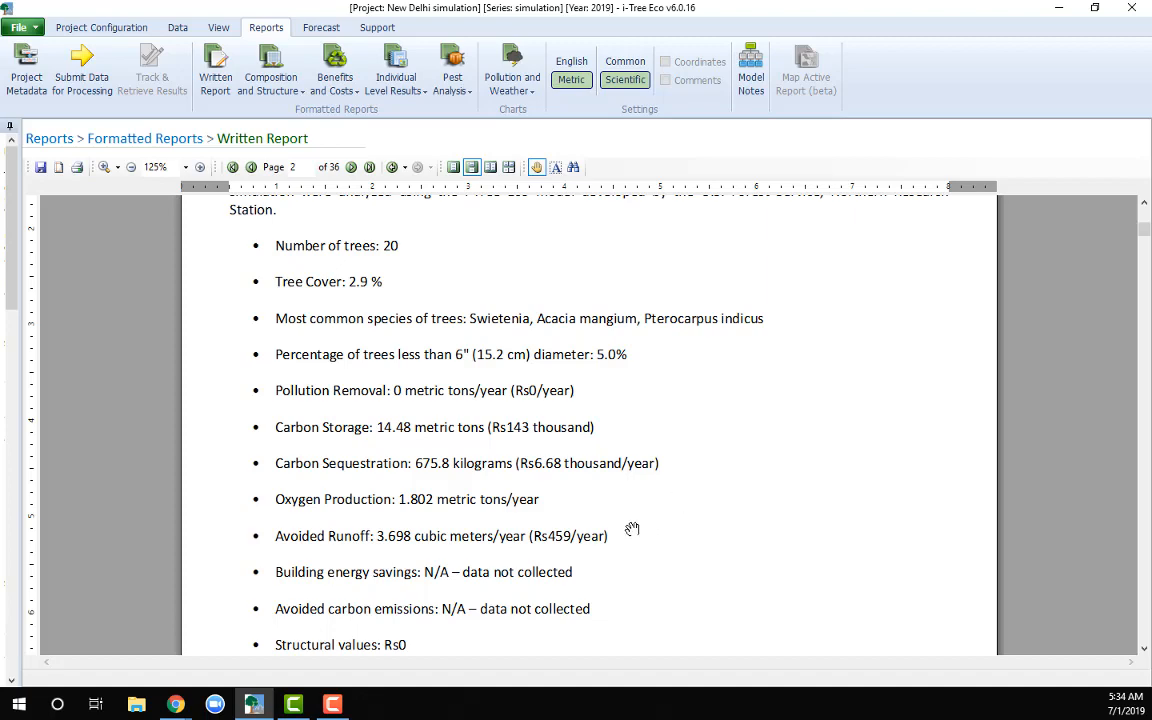
scroll(615, 500, down, 2)
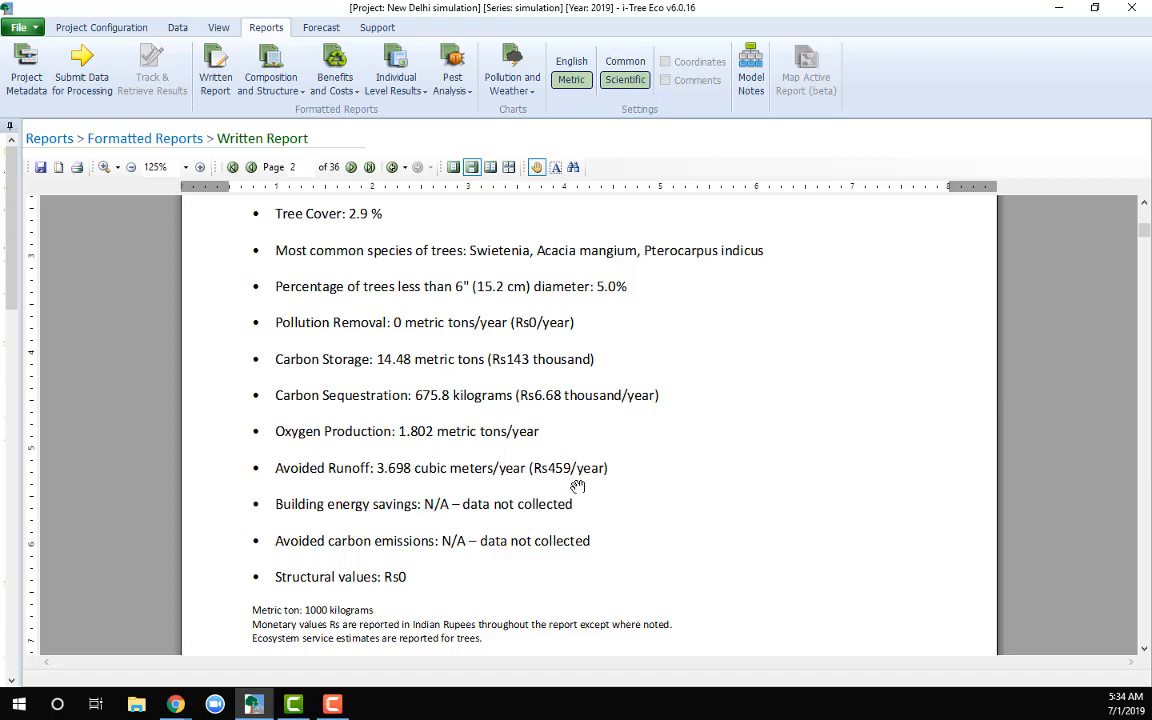
scroll(560, 460, up, 3)
Step: Open the individual-level Pollution Removal report and examine the pollutant amounts and removal values for each tree
click(419, 95)
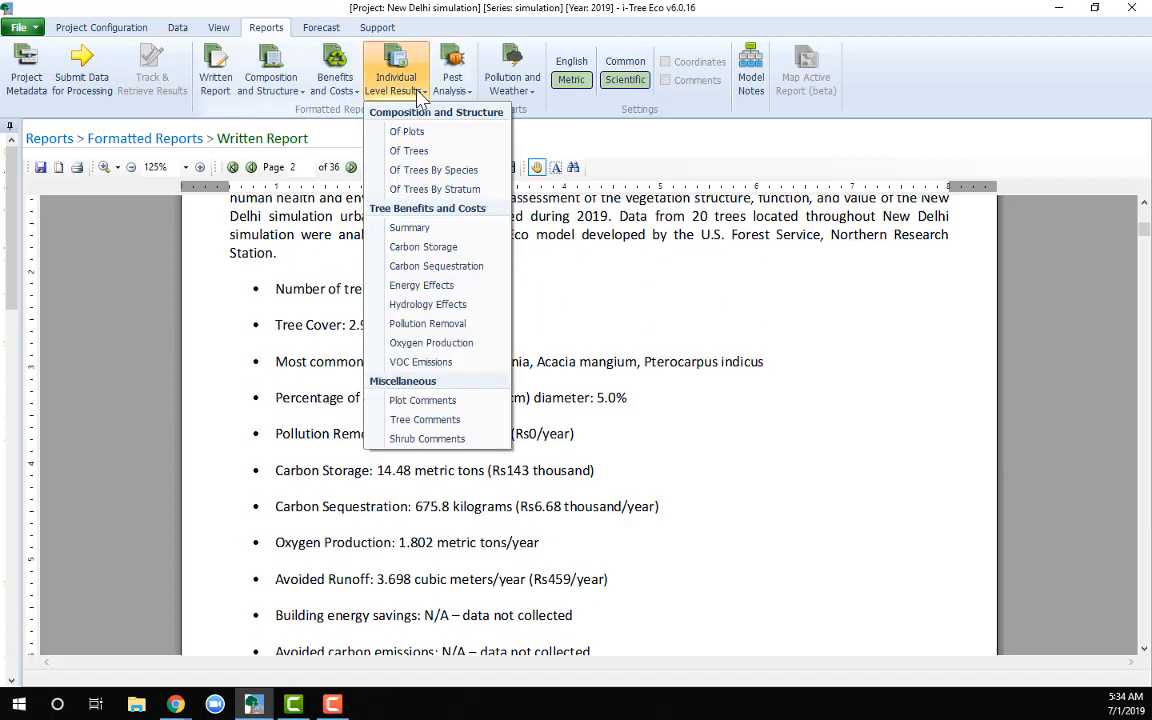
click(427, 326)
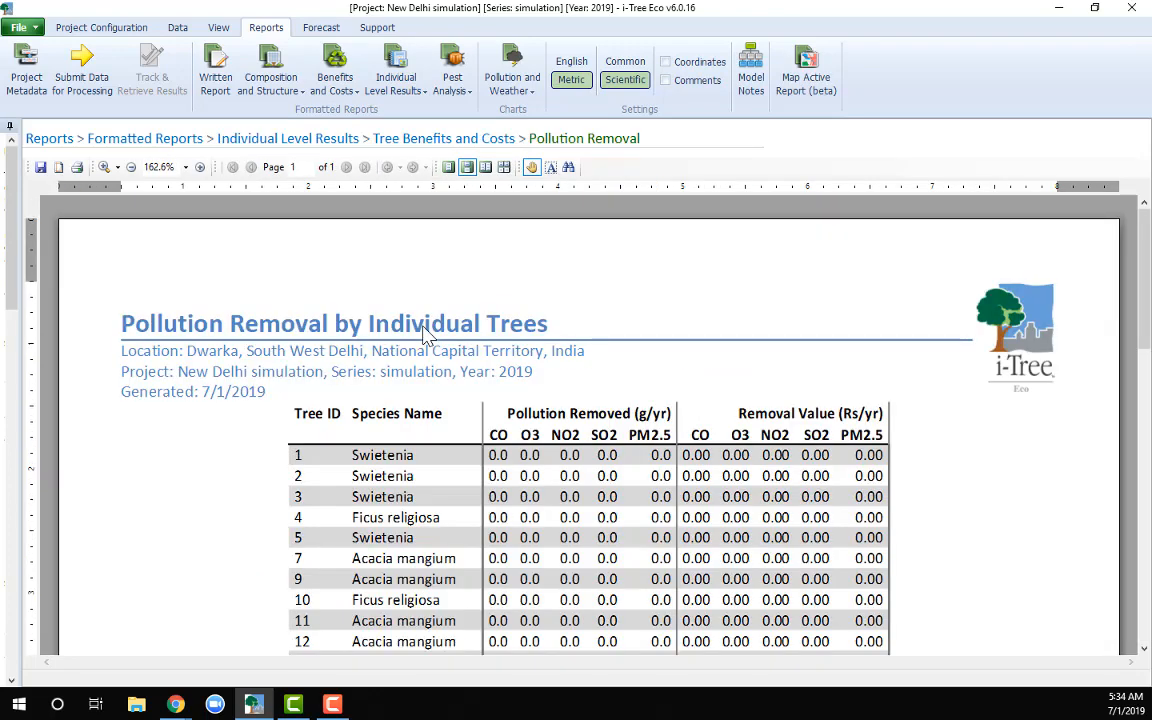
scroll(959, 370, down, 3)
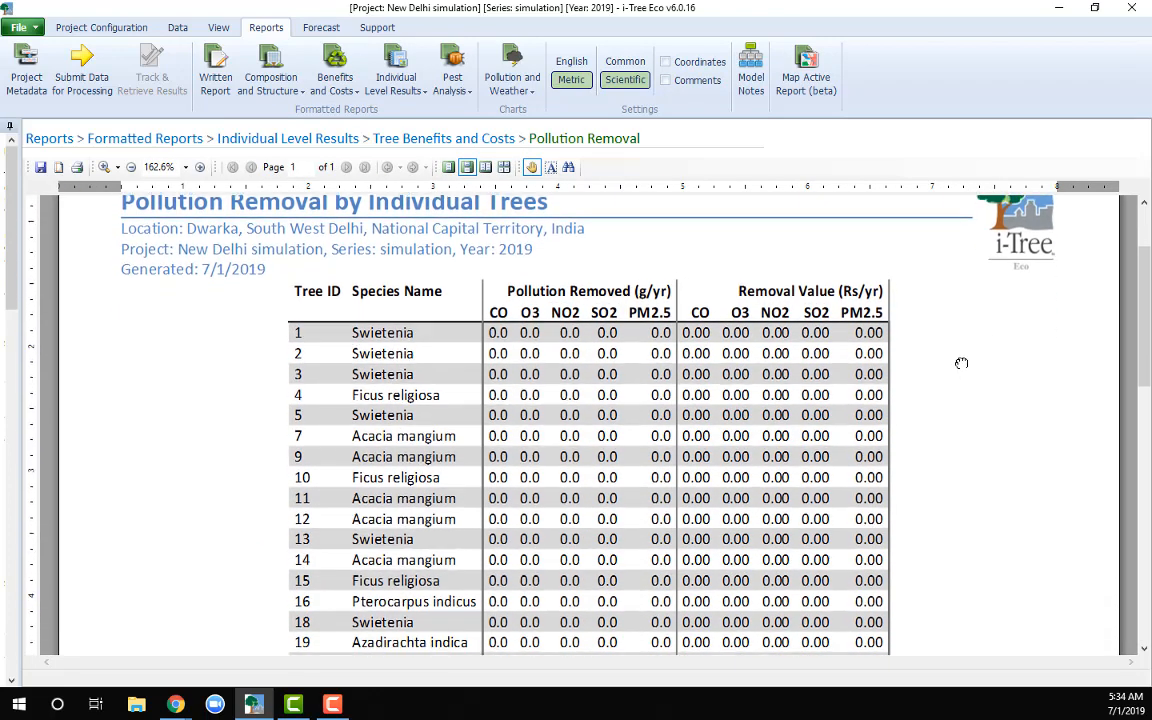
Step: Open the individual-level Hydrology Effects report and examine each tree's leaf area, evaporation, transpiration, intercepted water, avoided runoff and runoff value
scroll(955, 415, up, 2)
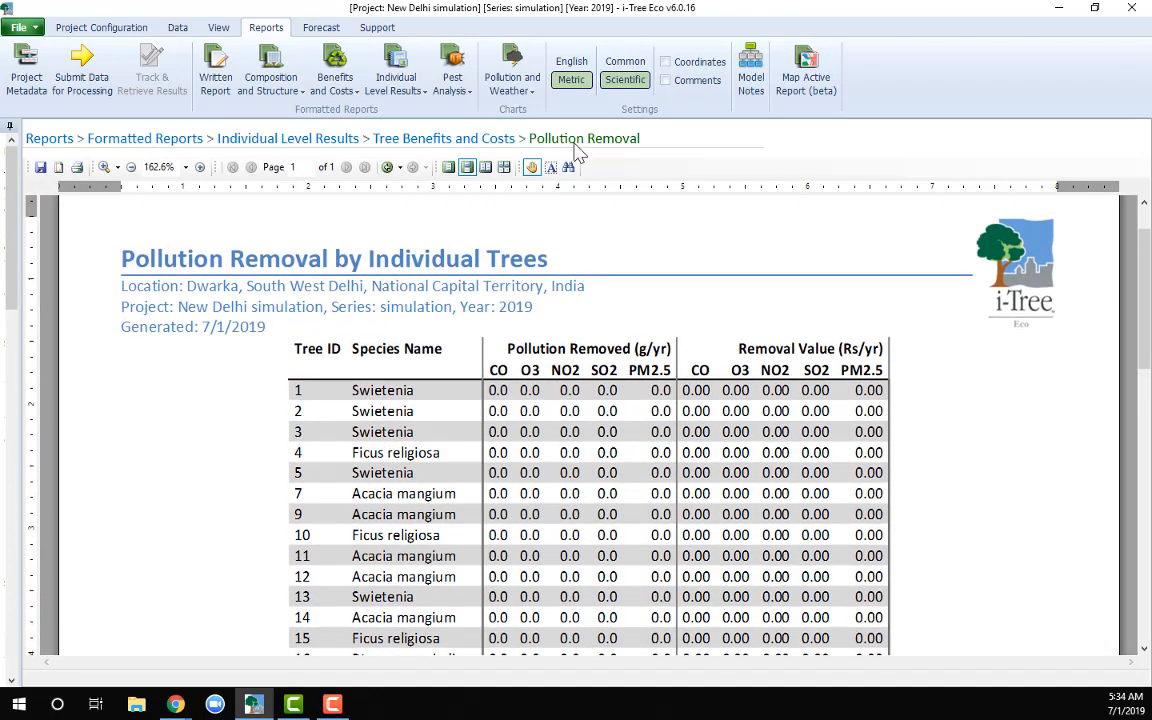
click(388, 98)
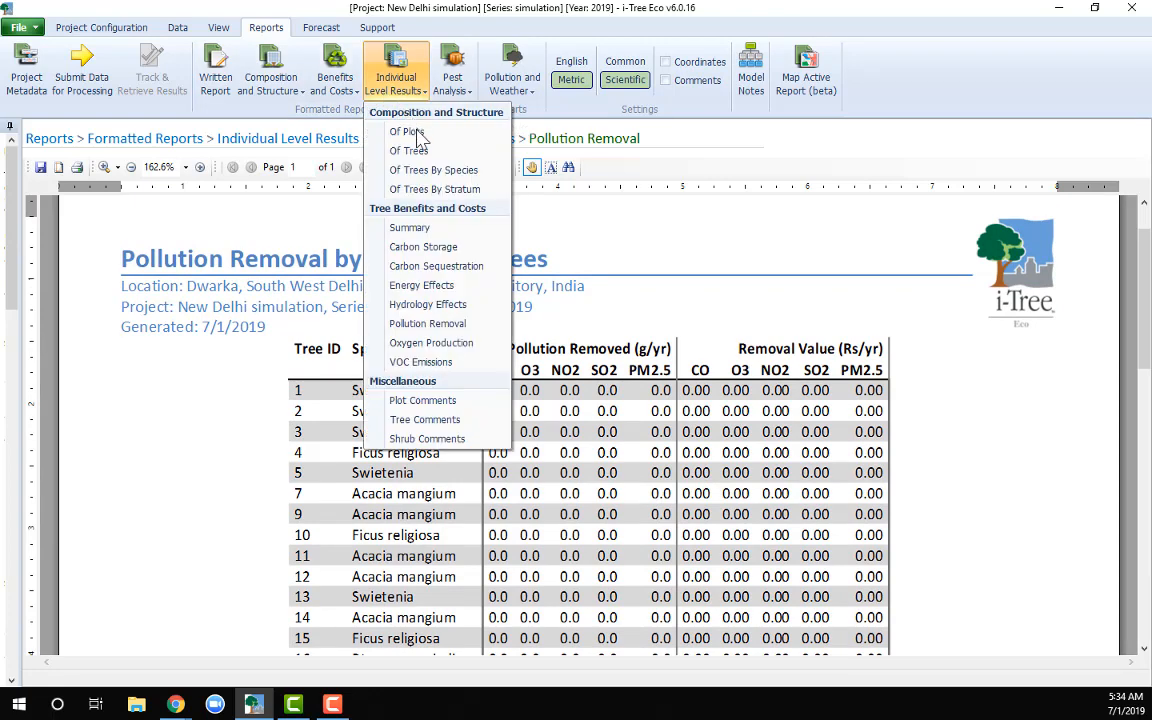
click(436, 305)
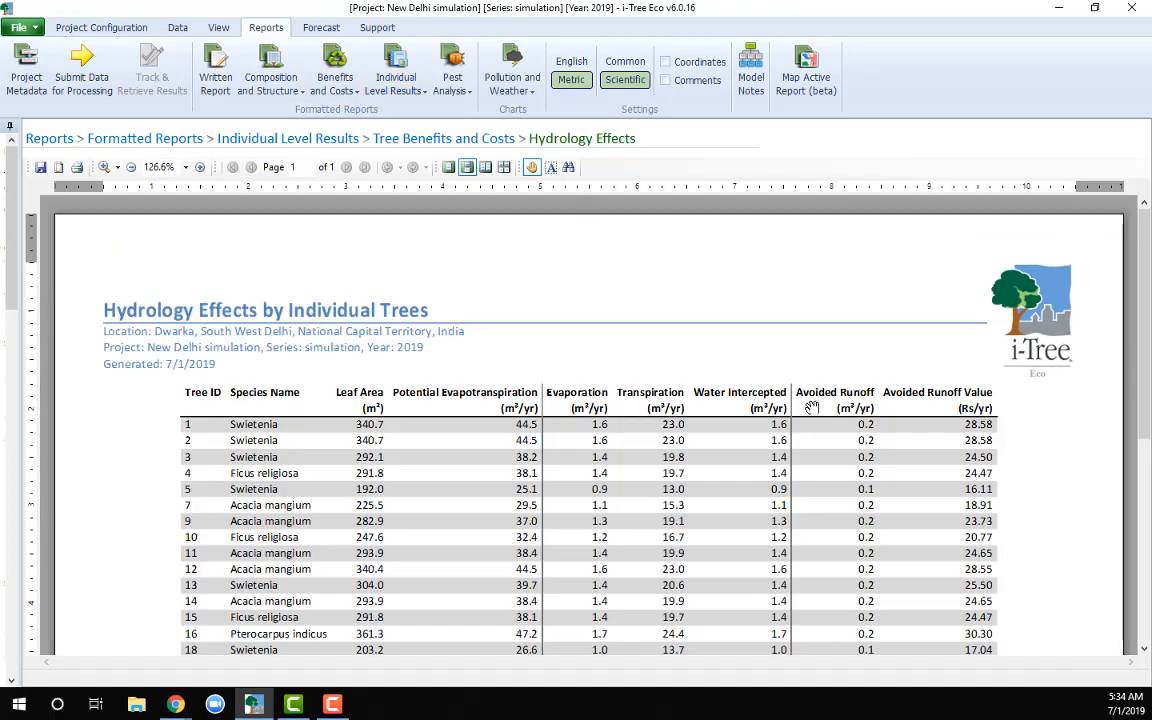
drag(972, 490, 972, 354)
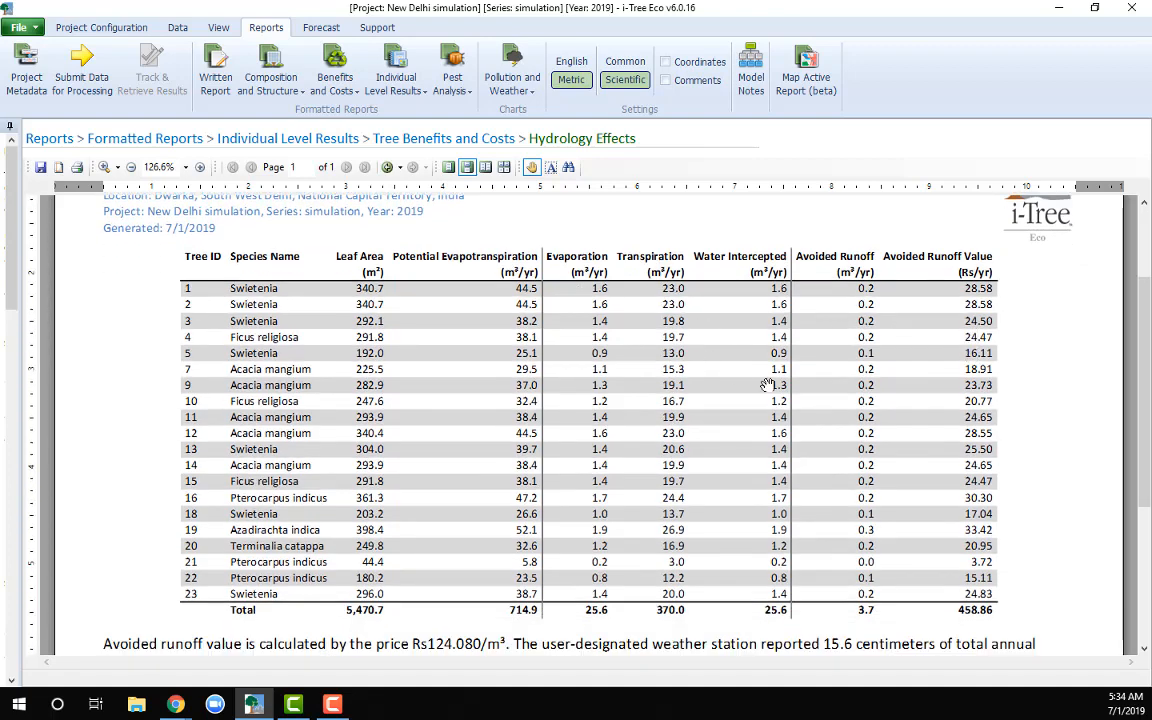
drag(803, 506, 803, 414)
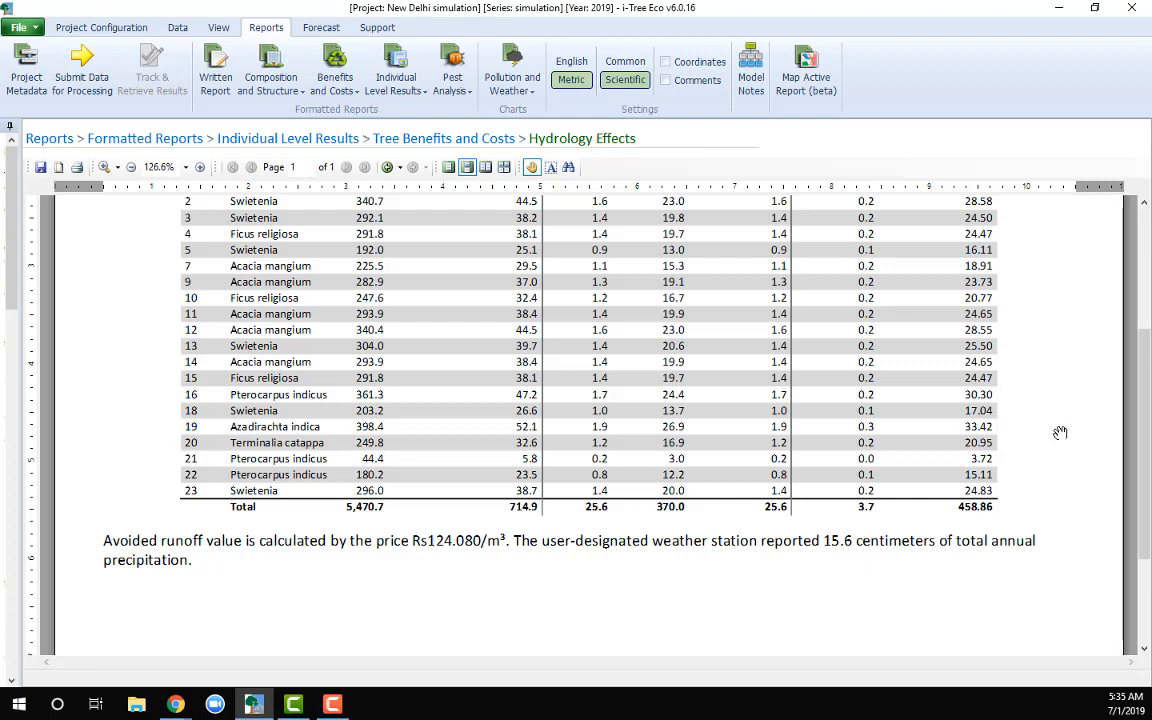
scroll(1062, 540, up, 3)
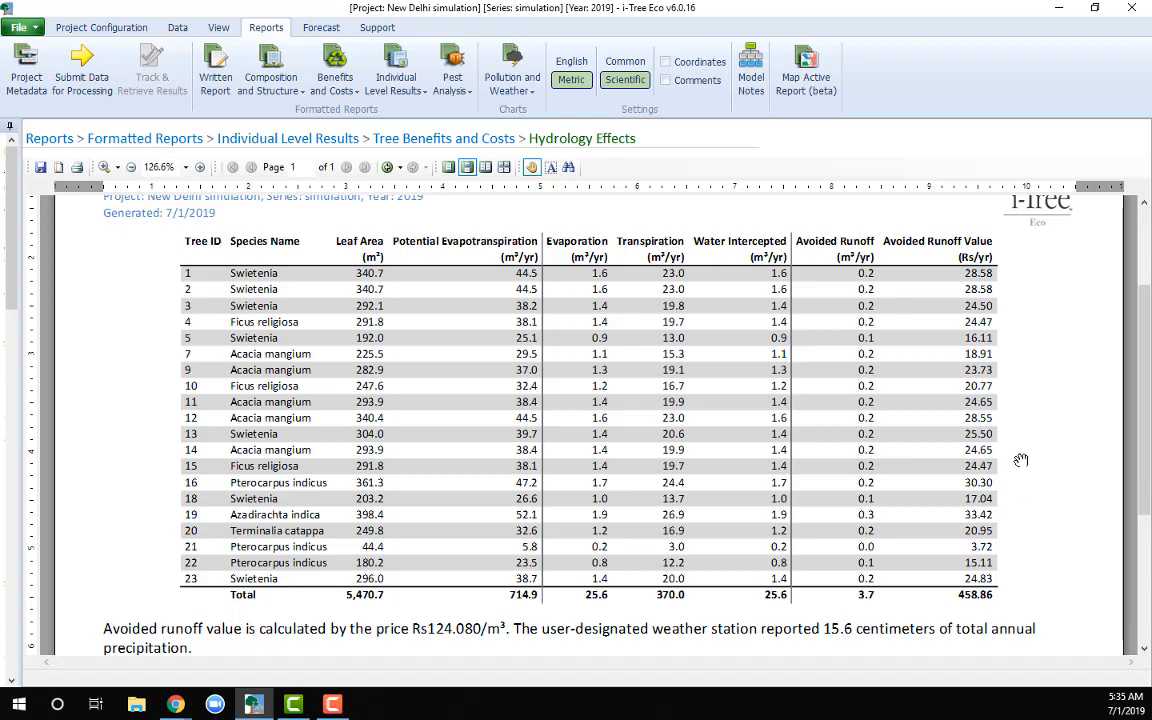
scroll(1025, 440, up, 1)
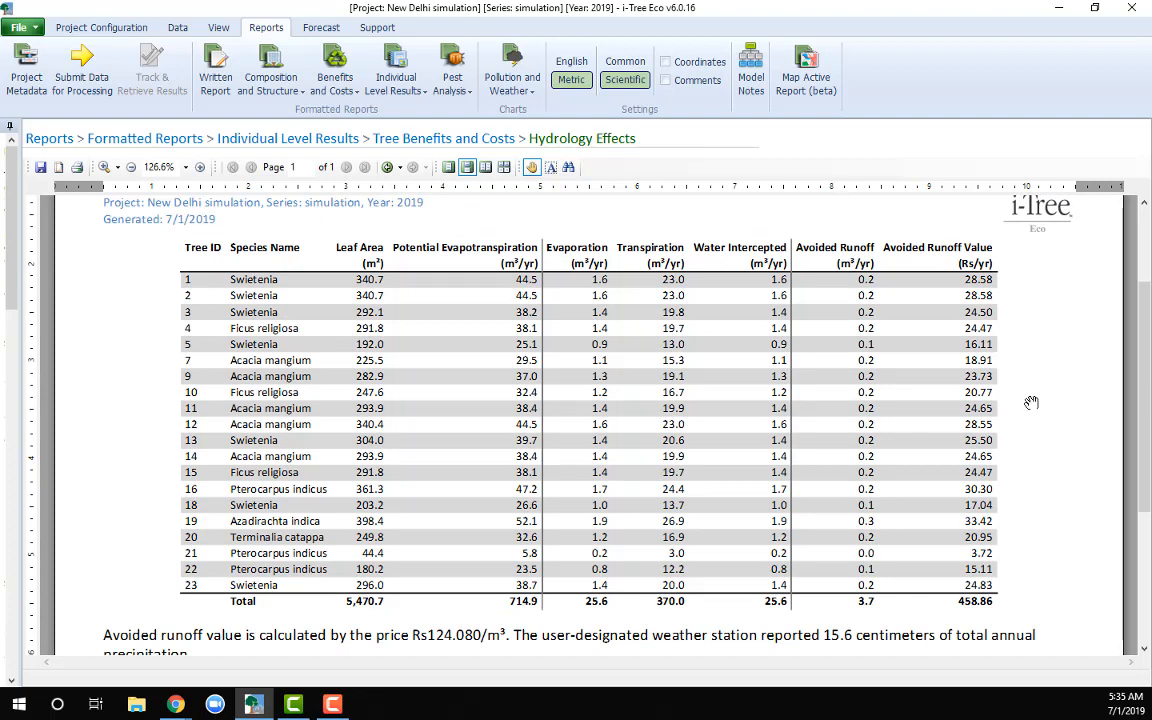
Step: View the Structure Summary by Species report, followed by the Population Summary by Species report
click(293, 92)
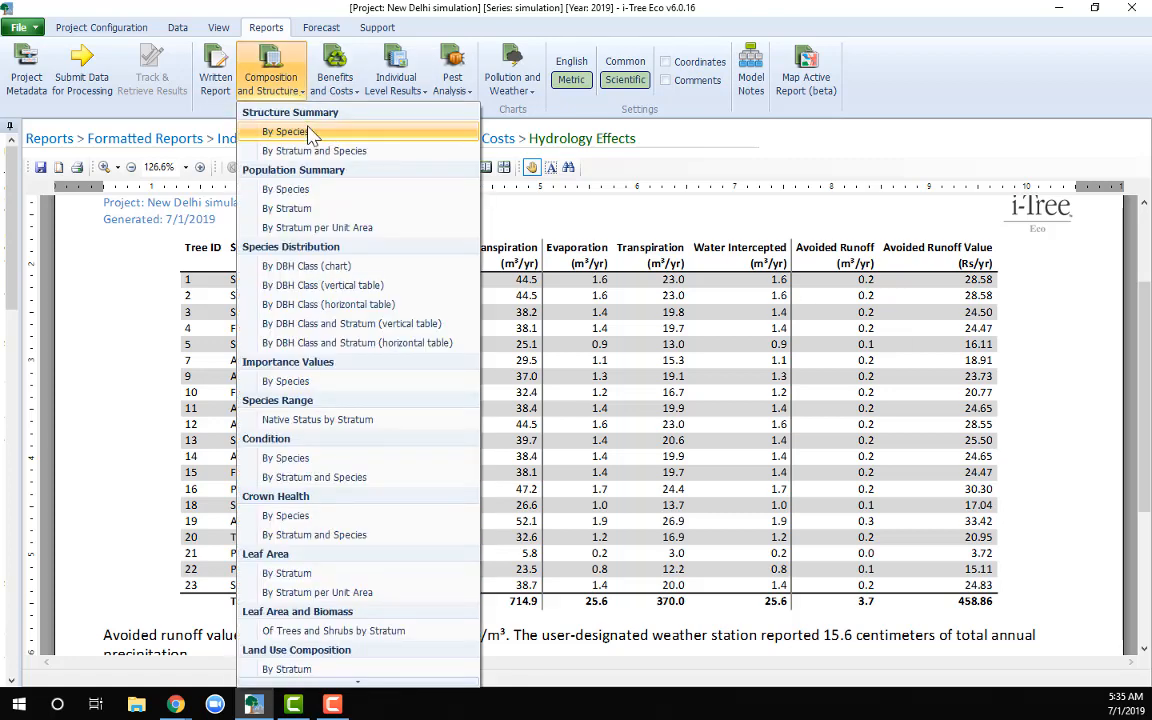
click(310, 133)
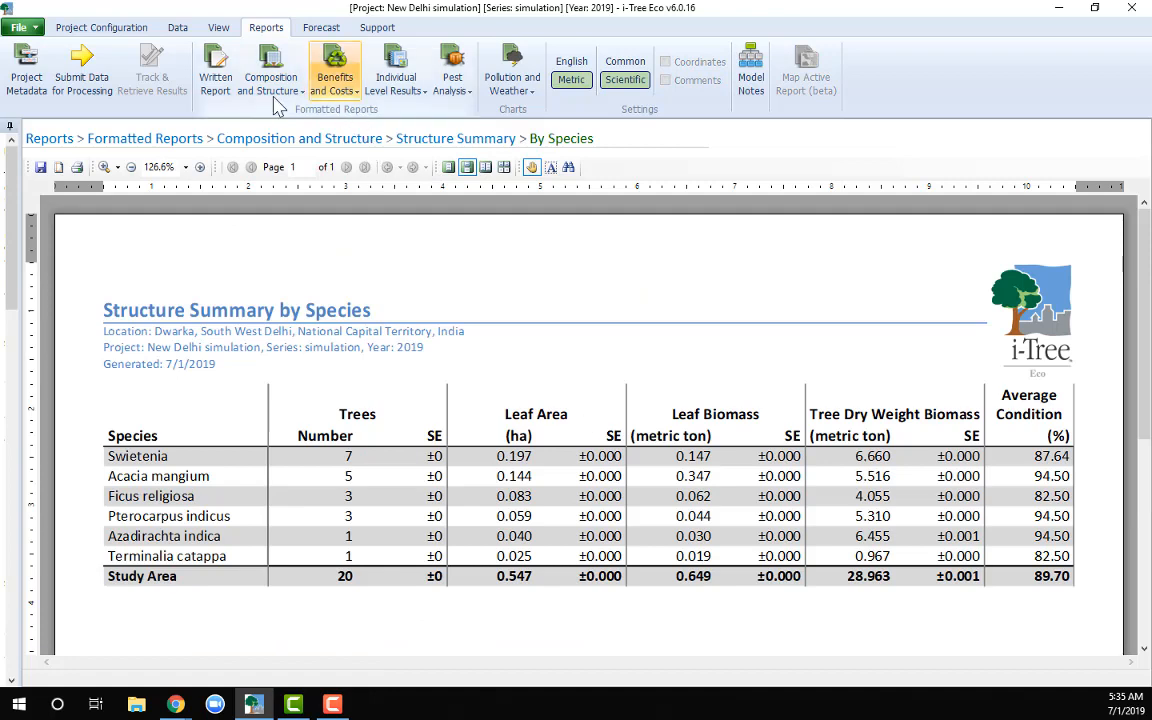
click(252, 88)
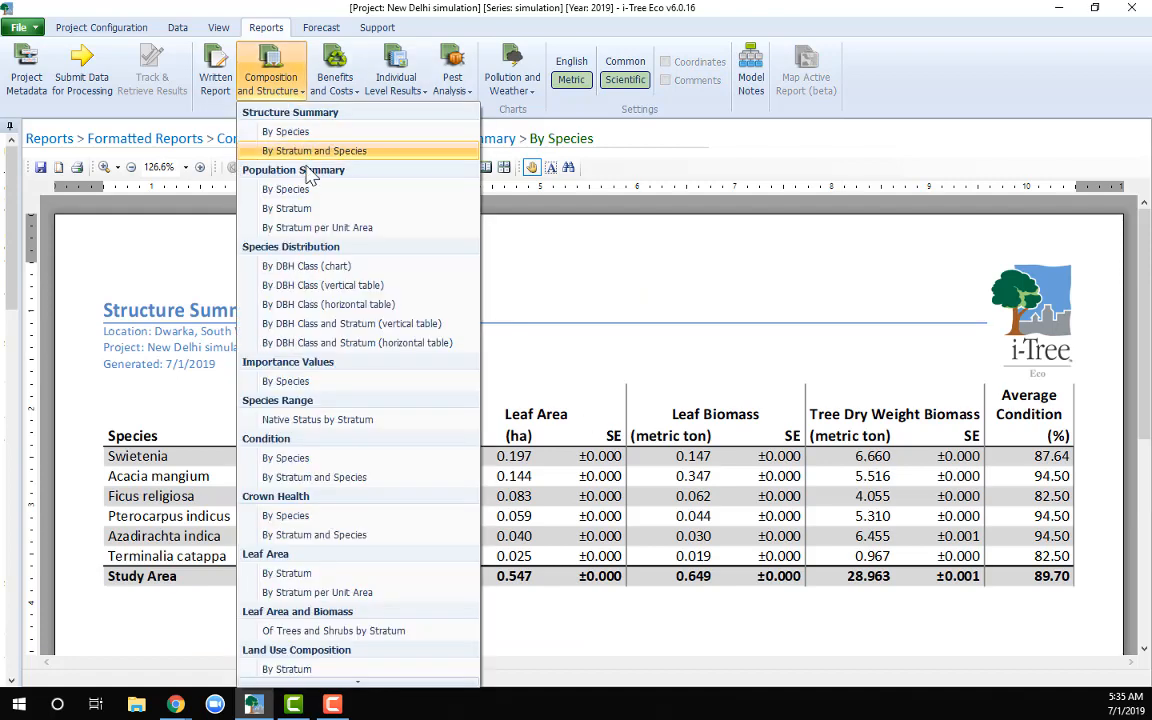
click(313, 193)
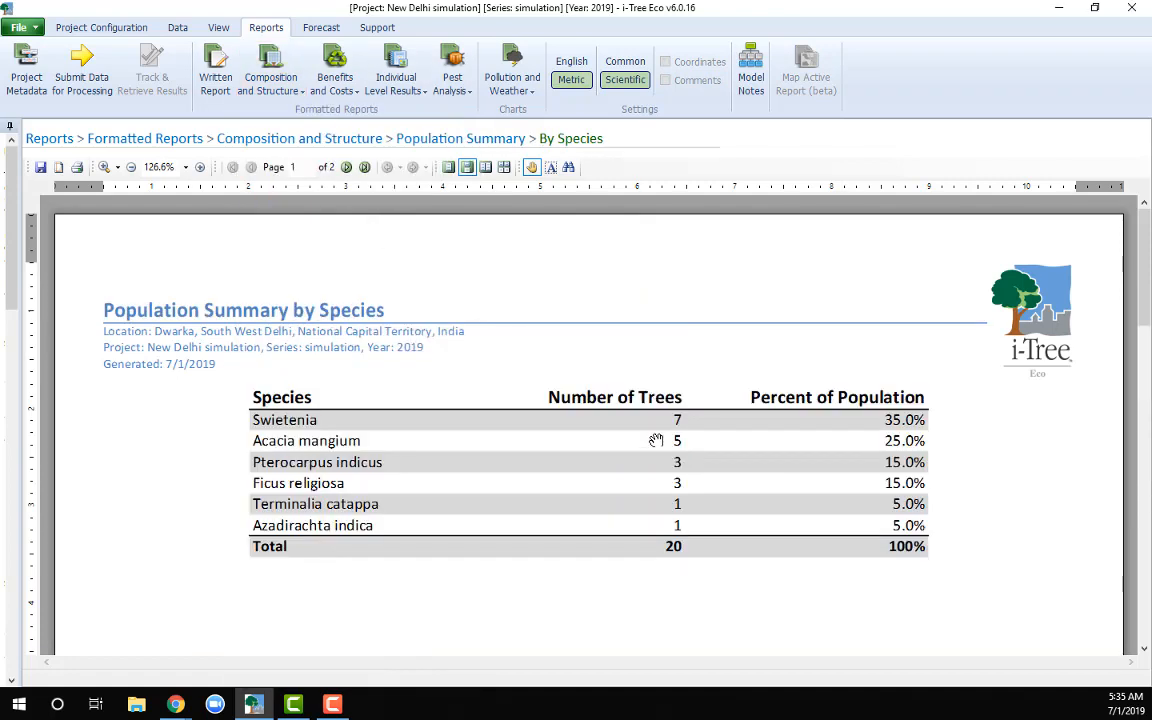
Step: Open the Species Distribution by DBH Class chart report and look through its bar chart, species table and 3D distribution chart
click(264, 88)
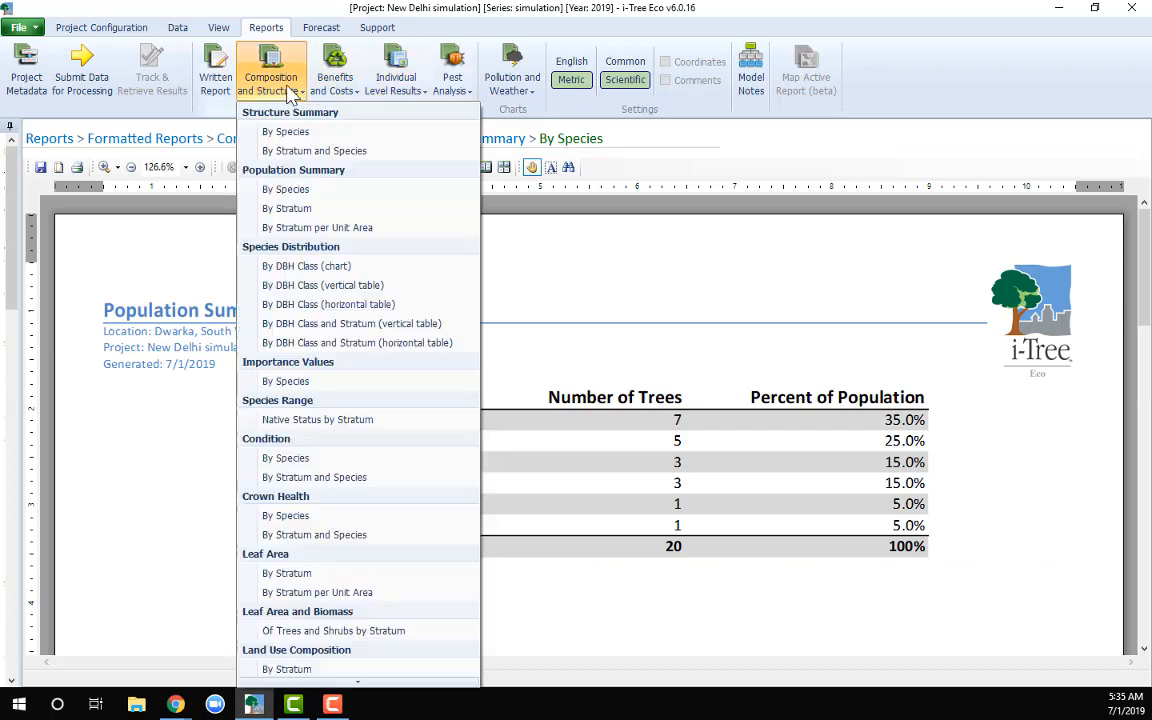
click(318, 266)
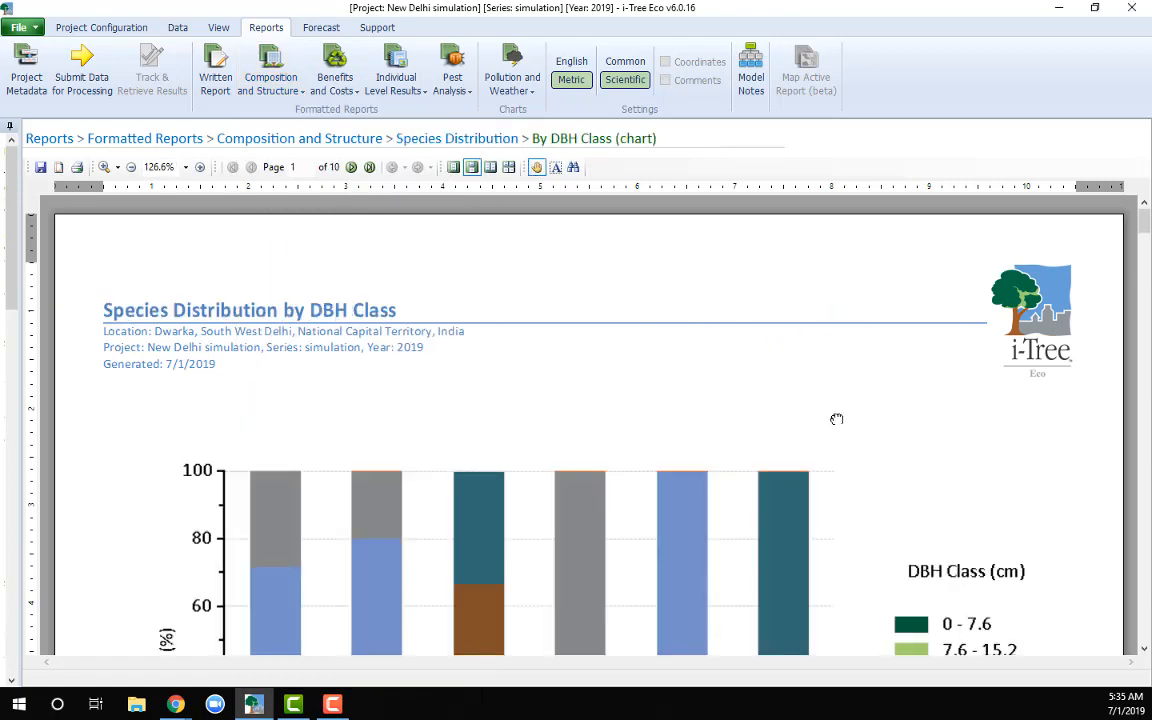
scroll(837, 419, down, 10)
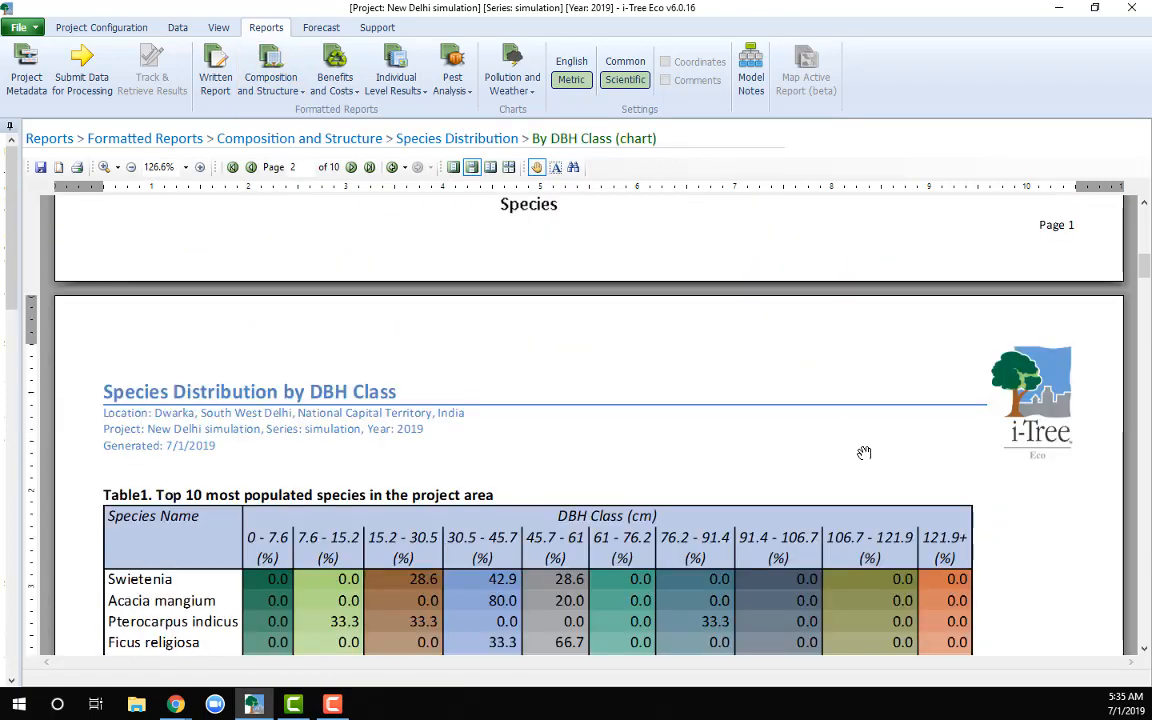
scroll(864, 453, down, 10)
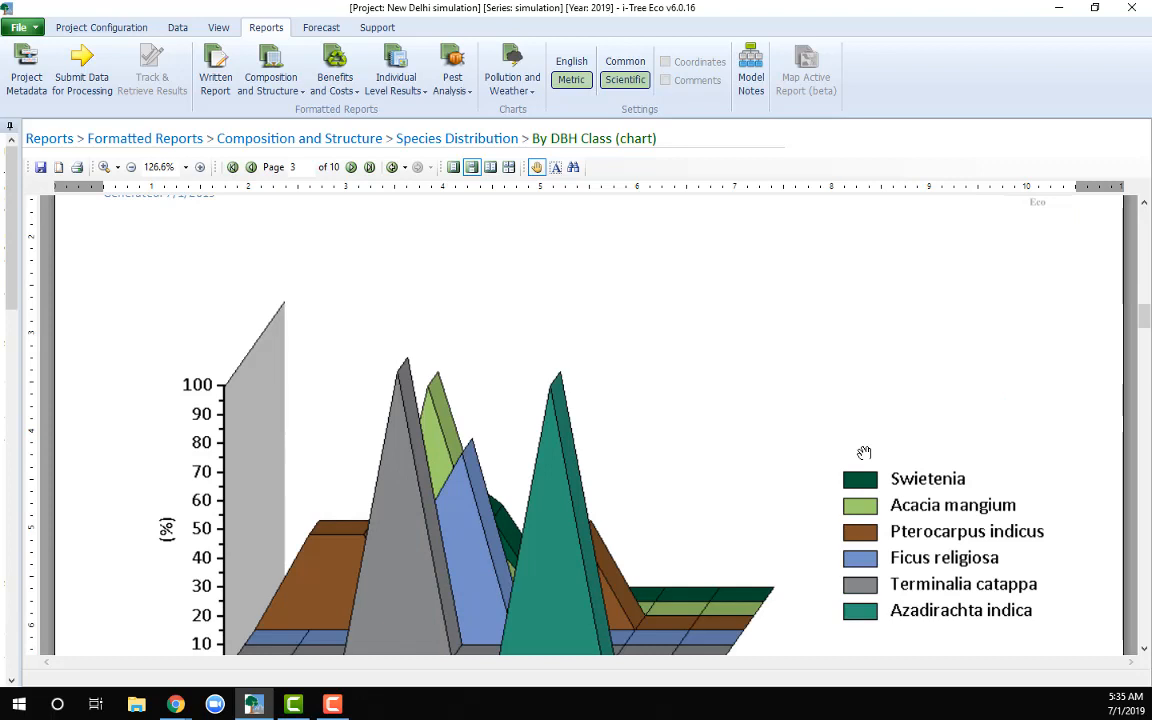
drag(780, 472, 782, 378)
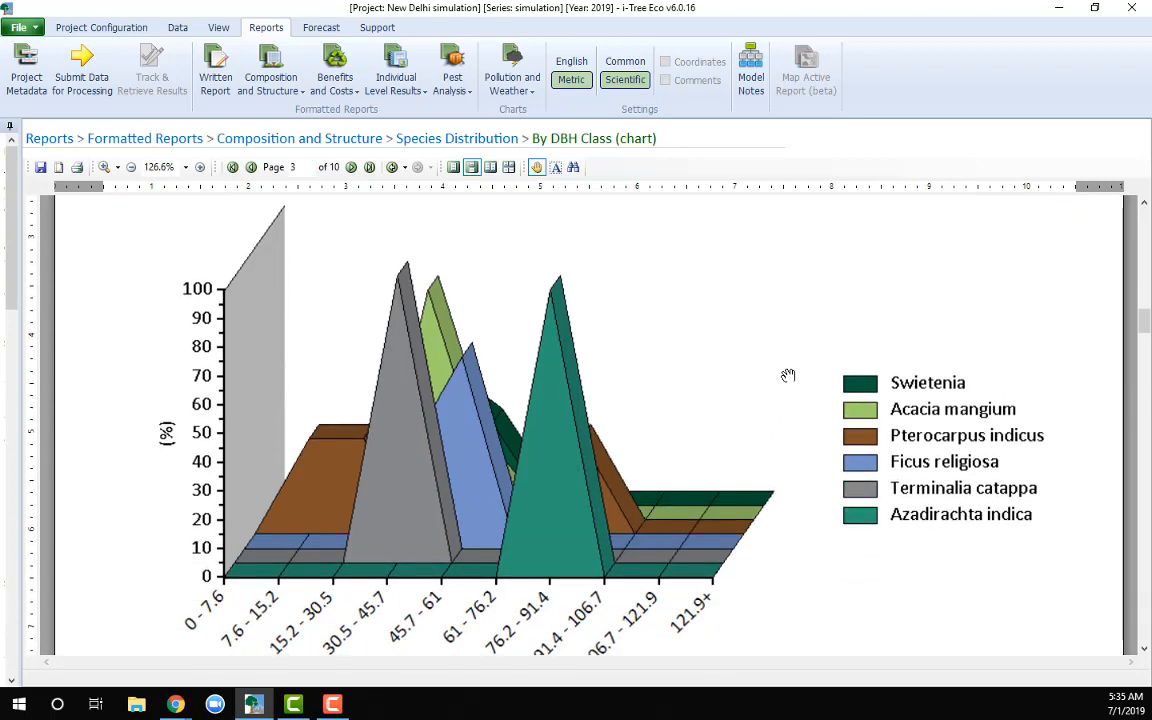
drag(717, 309, 715, 439)
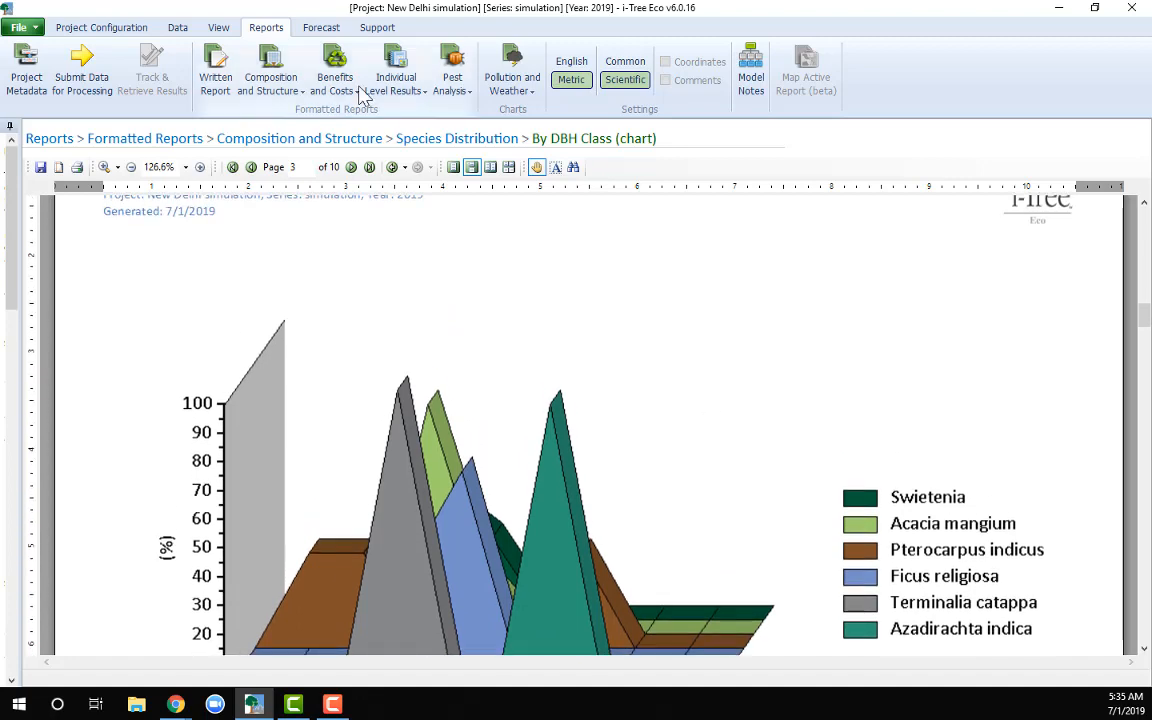
Step: View the Importance Values by Species report, followed by the Condition of Trees by Species report
click(248, 78)
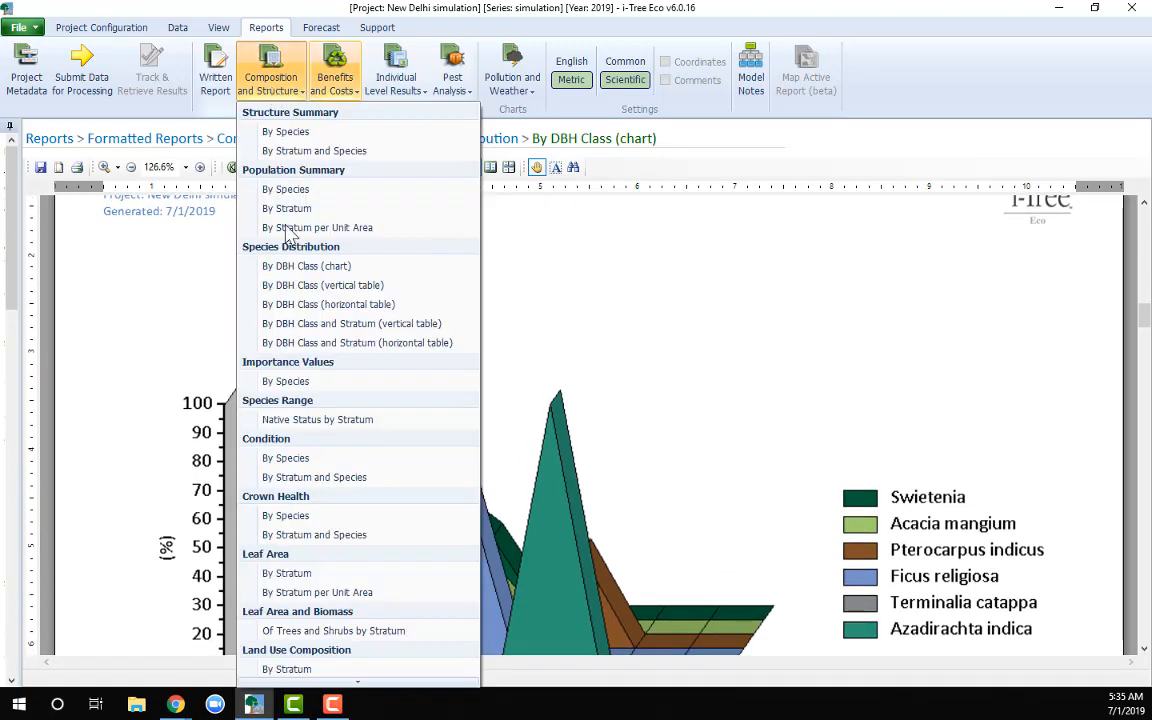
click(284, 381)
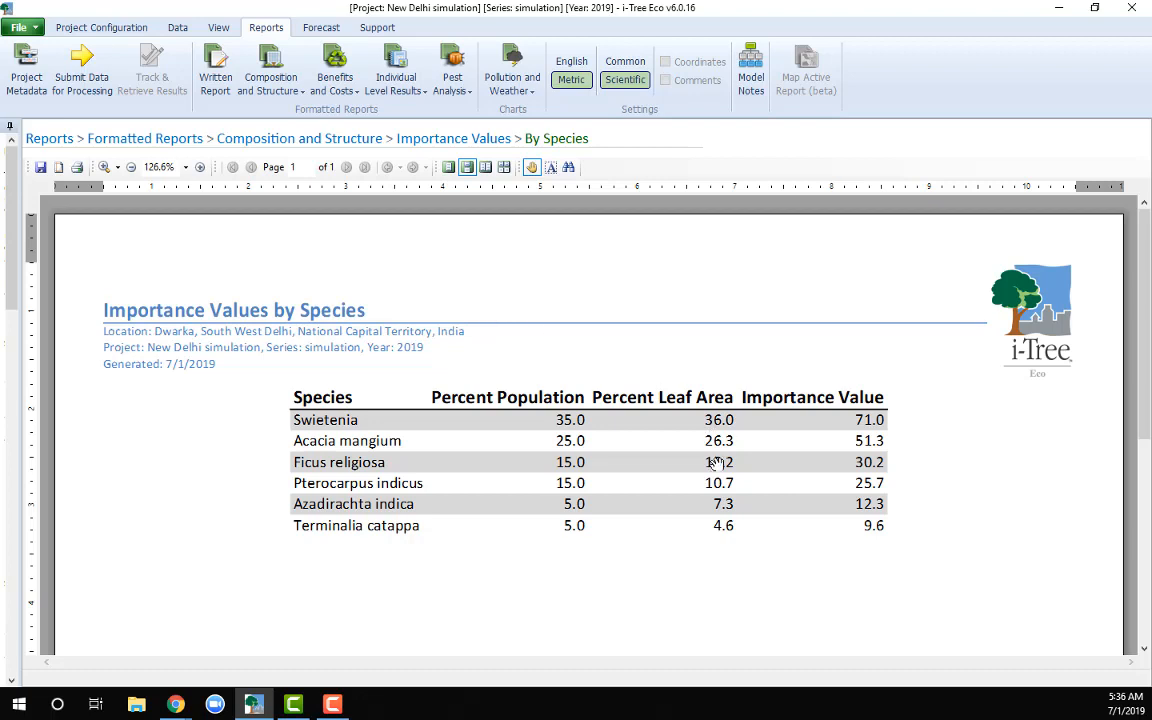
click(302, 97)
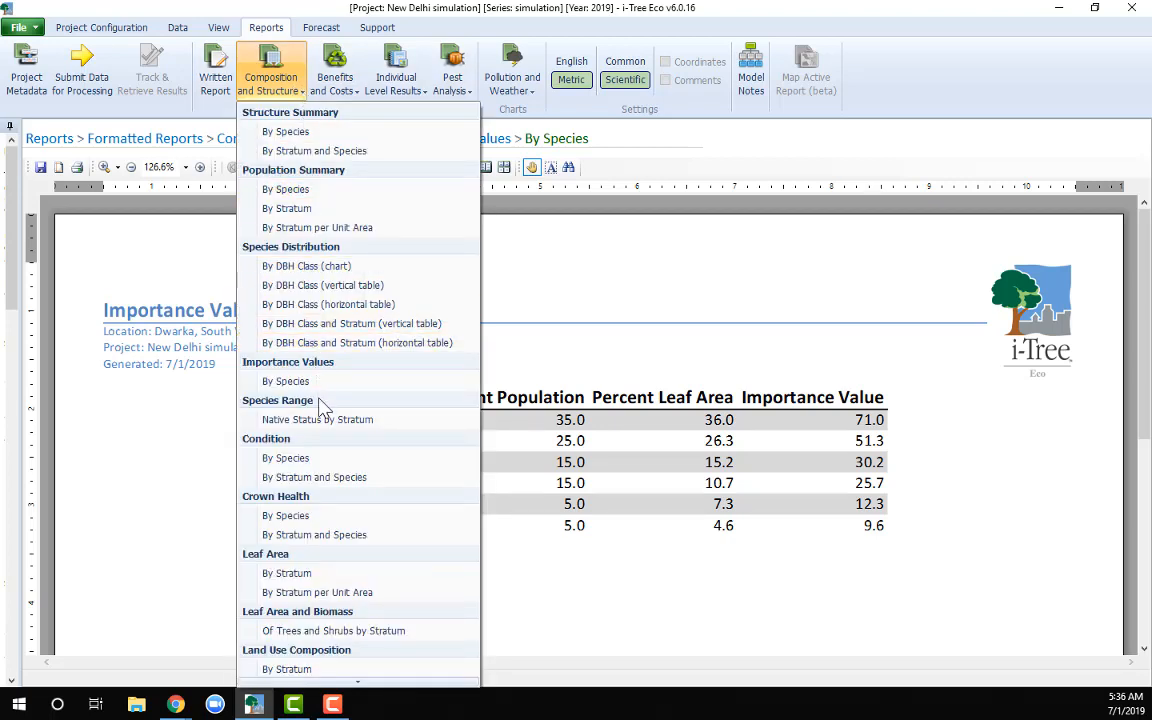
click(300, 459)
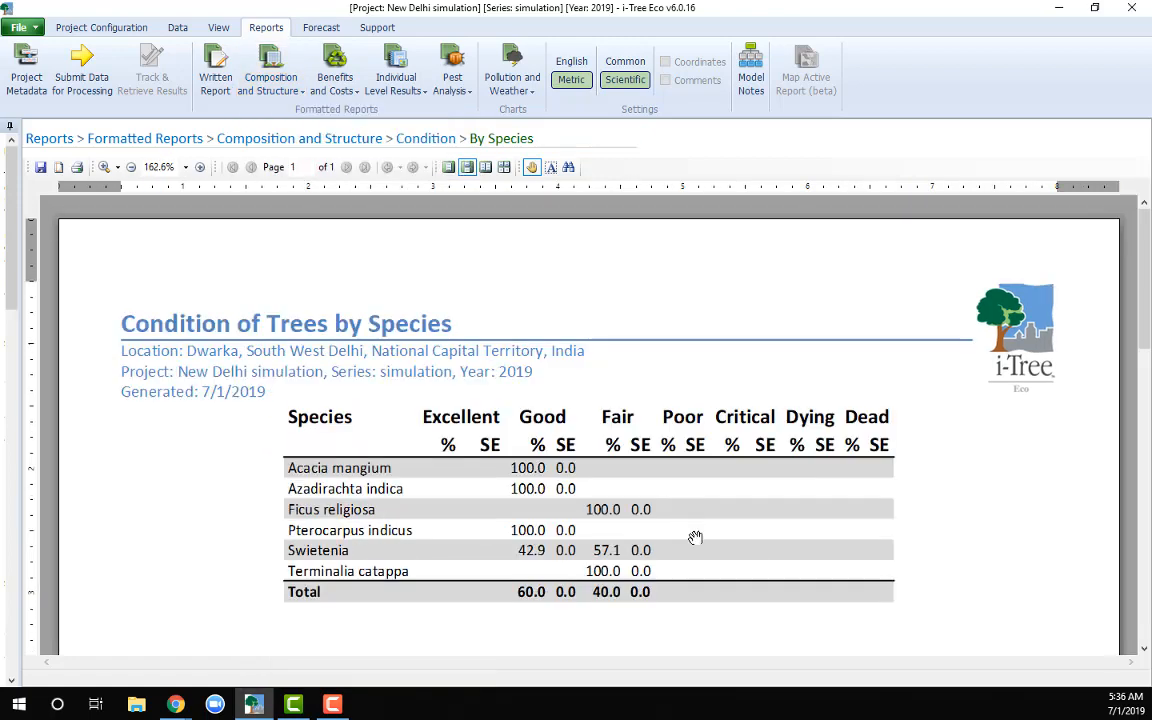
Step: Reopen the New Delhi simulation's Written Report and start looking through it from the cover page
click(279, 90)
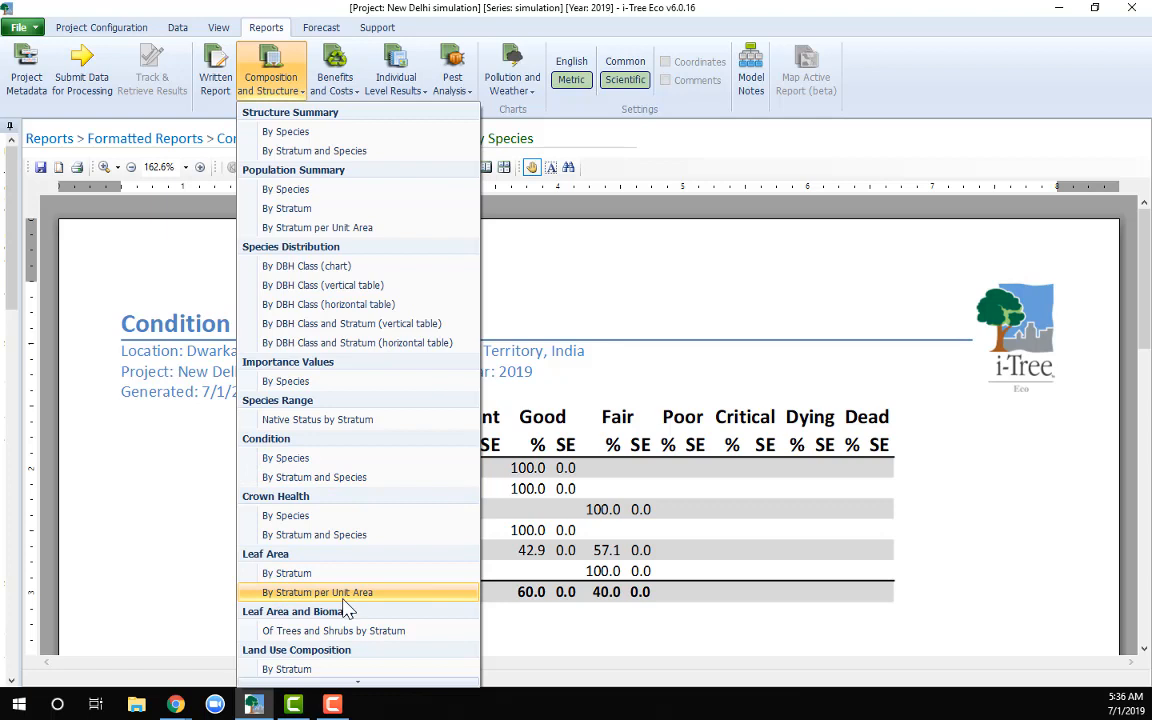
click(212, 95)
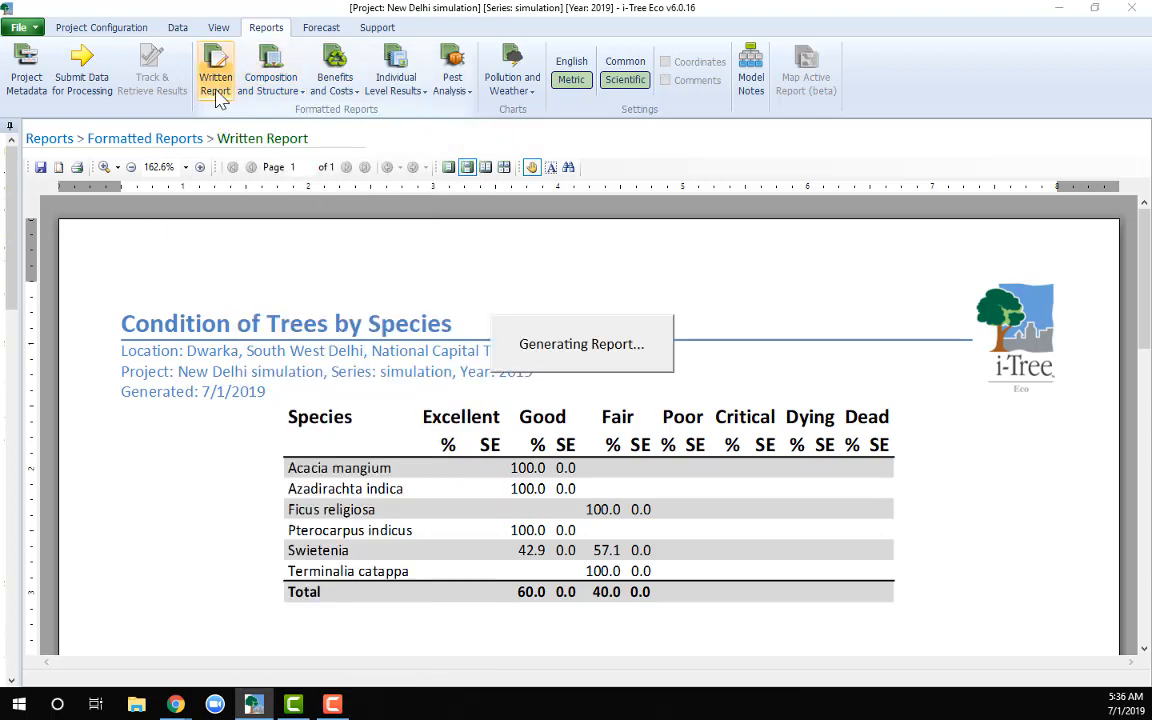
scroll(545, 478, down, 3)
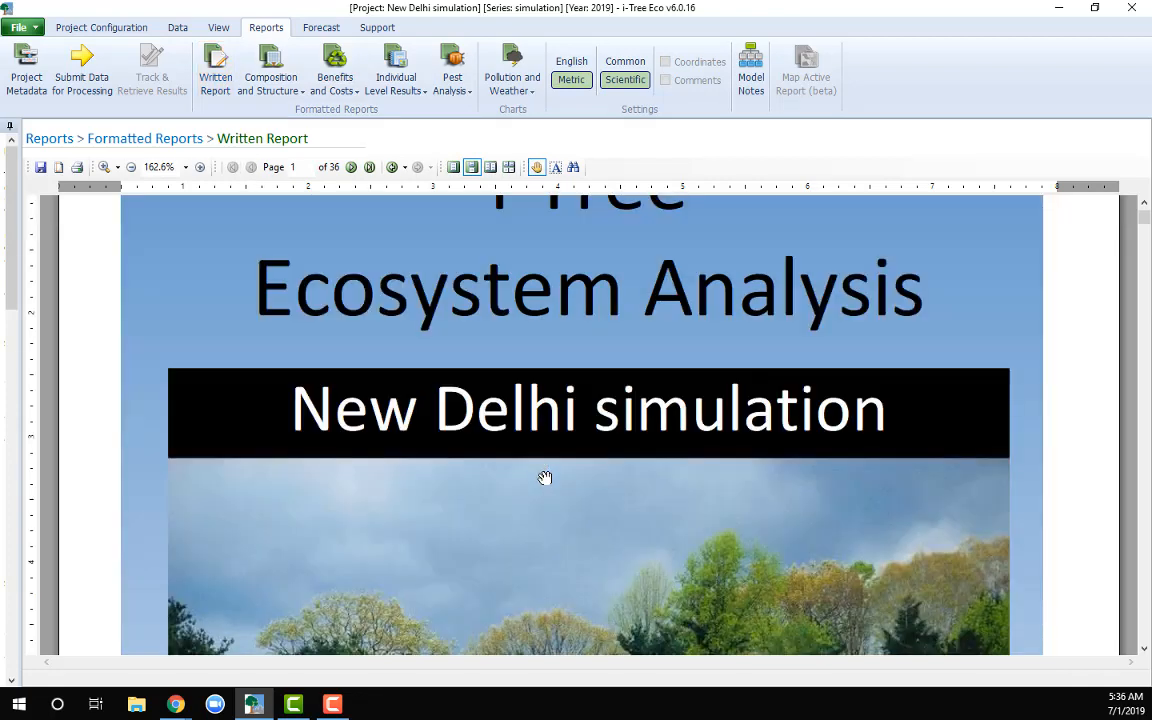